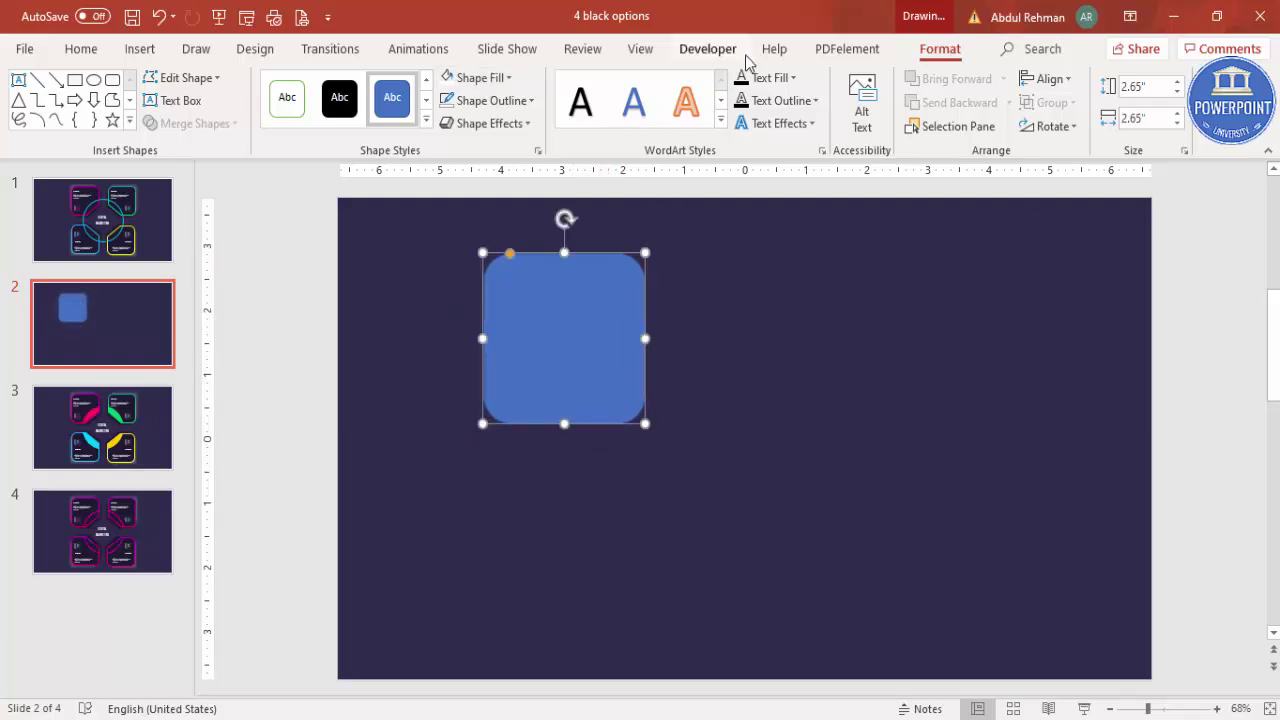
# Turn on the slide guides and move the rounded square toward the centre guide.
pyautogui.click(640, 52)
pyautogui.click(382, 122)
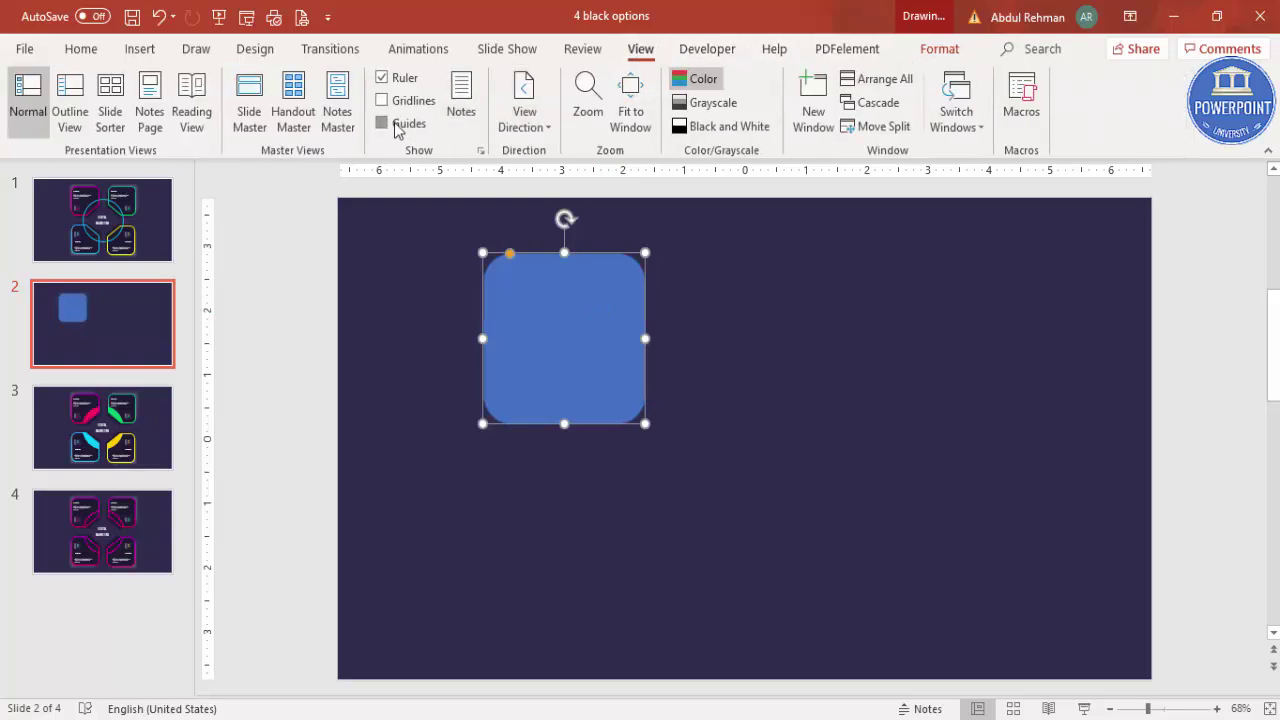
pyautogui.moveTo(593, 347); pyautogui.dragTo(661, 341)
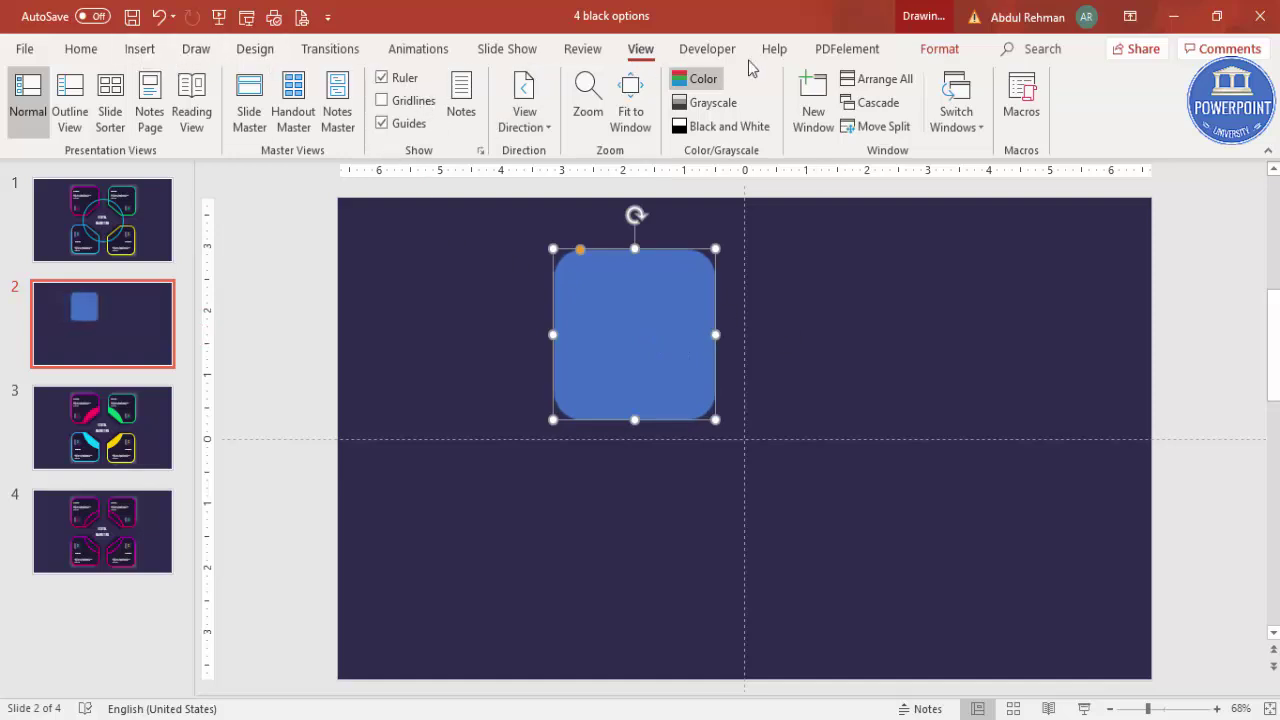
# Give the rounded square a white outline and a Dark Purple fill.
pyautogui.click(925, 52)
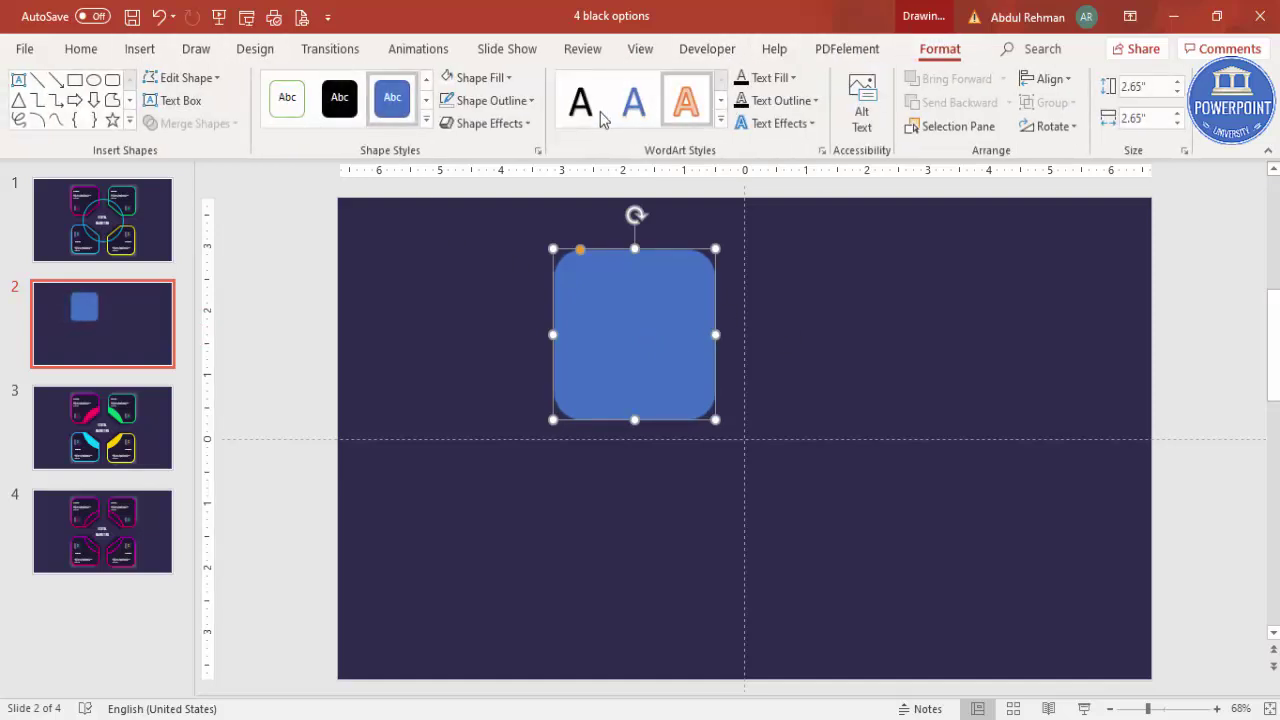
pyautogui.click(510, 103)
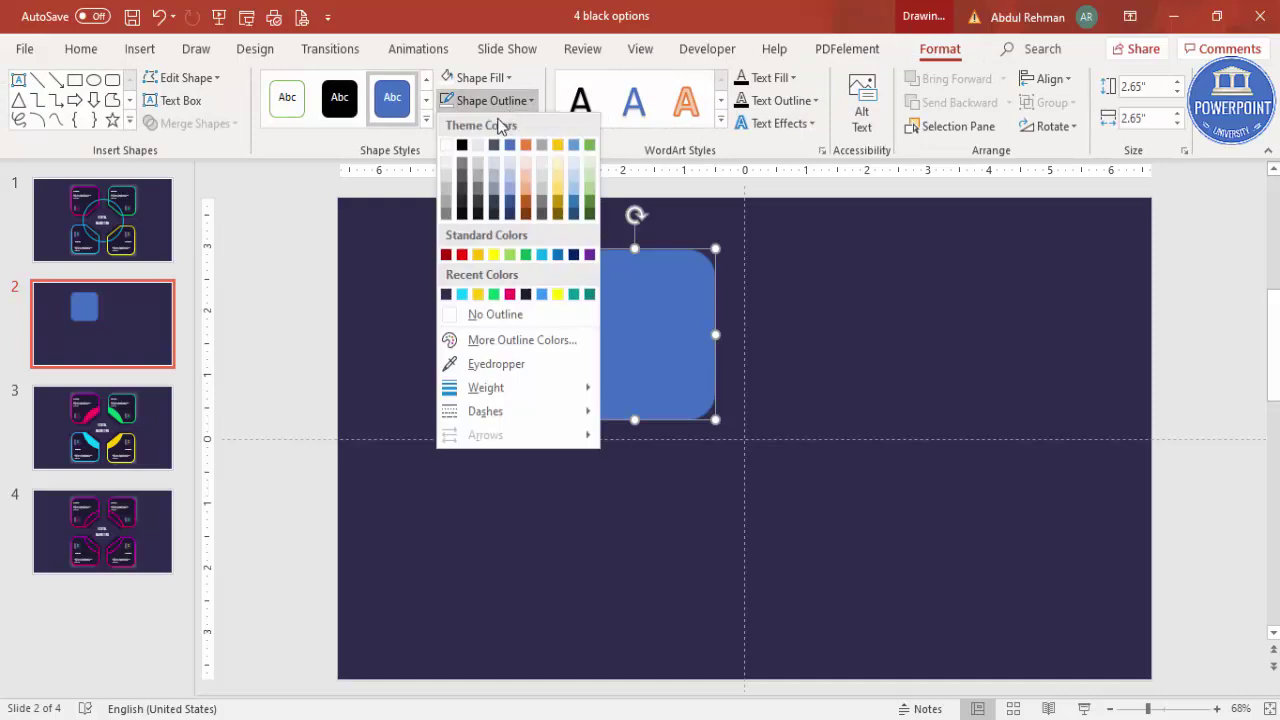
pyautogui.click(446, 146)
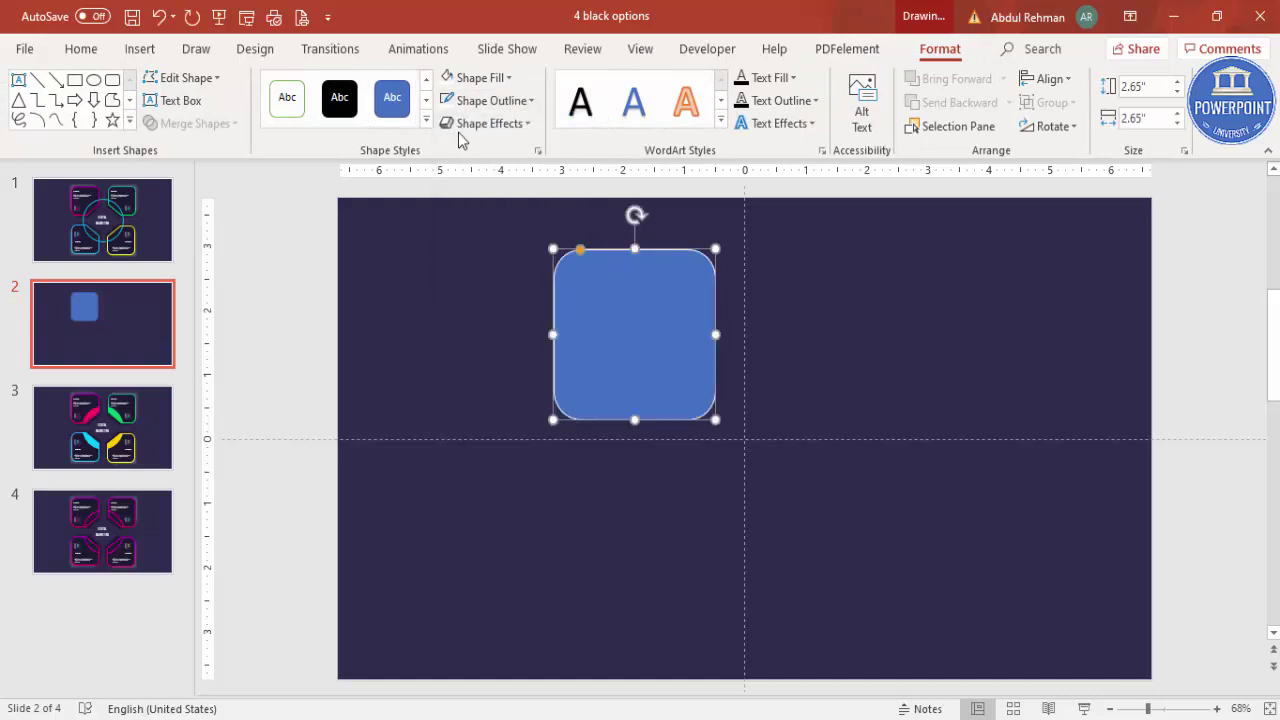
pyautogui.click(487, 84)
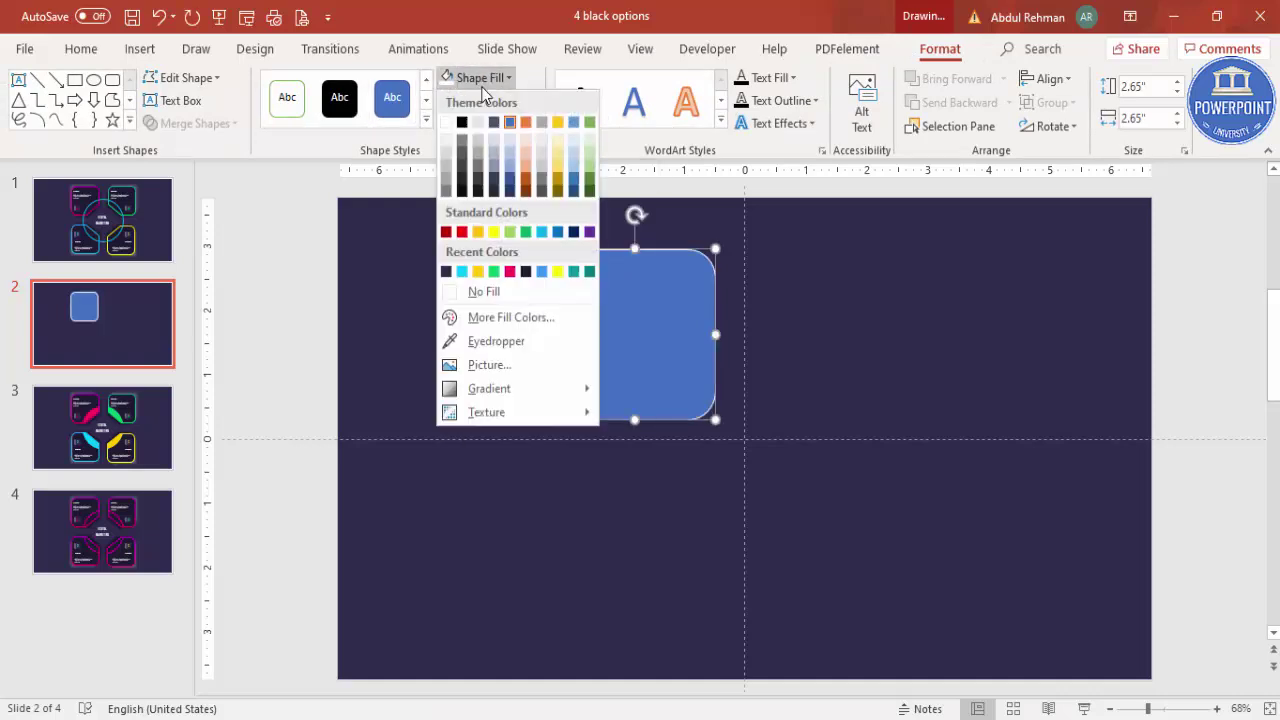
pyautogui.click(525, 273)
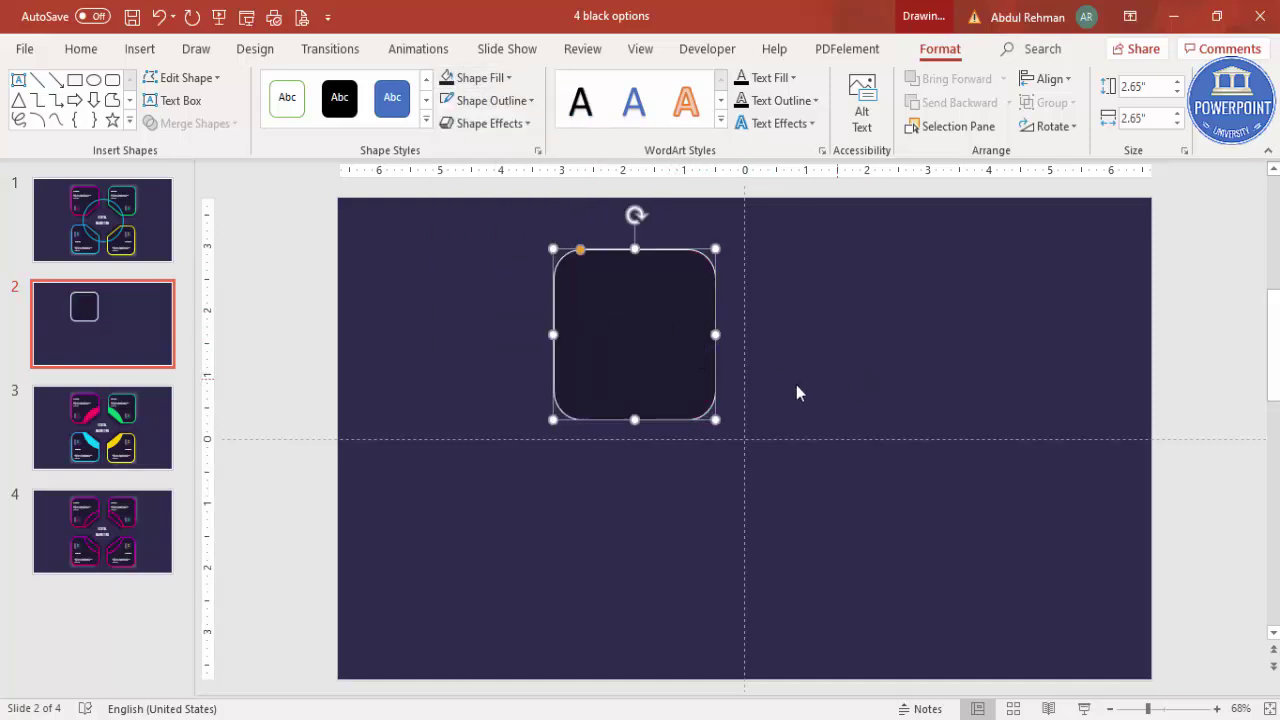
pyautogui.click(788, 378)
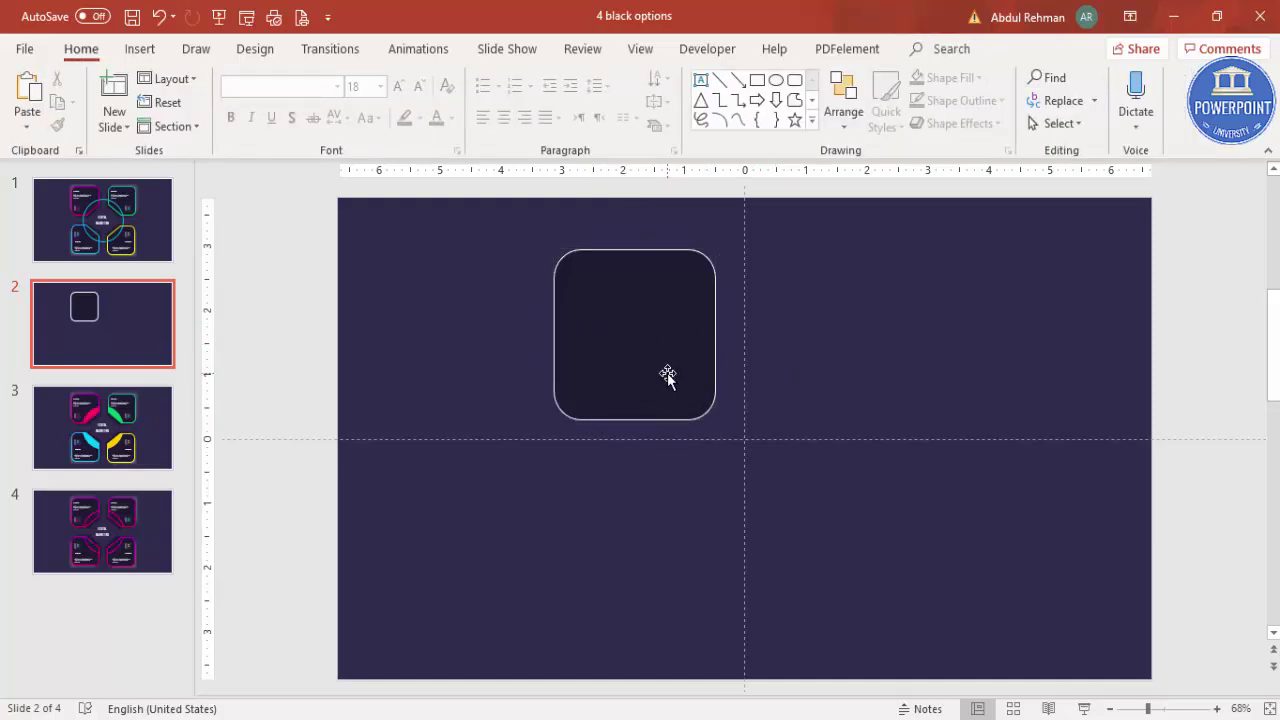
# Draw a rectangle below-right of the square and set its fill to 50% transparency.
pyautogui.click(150, 54)
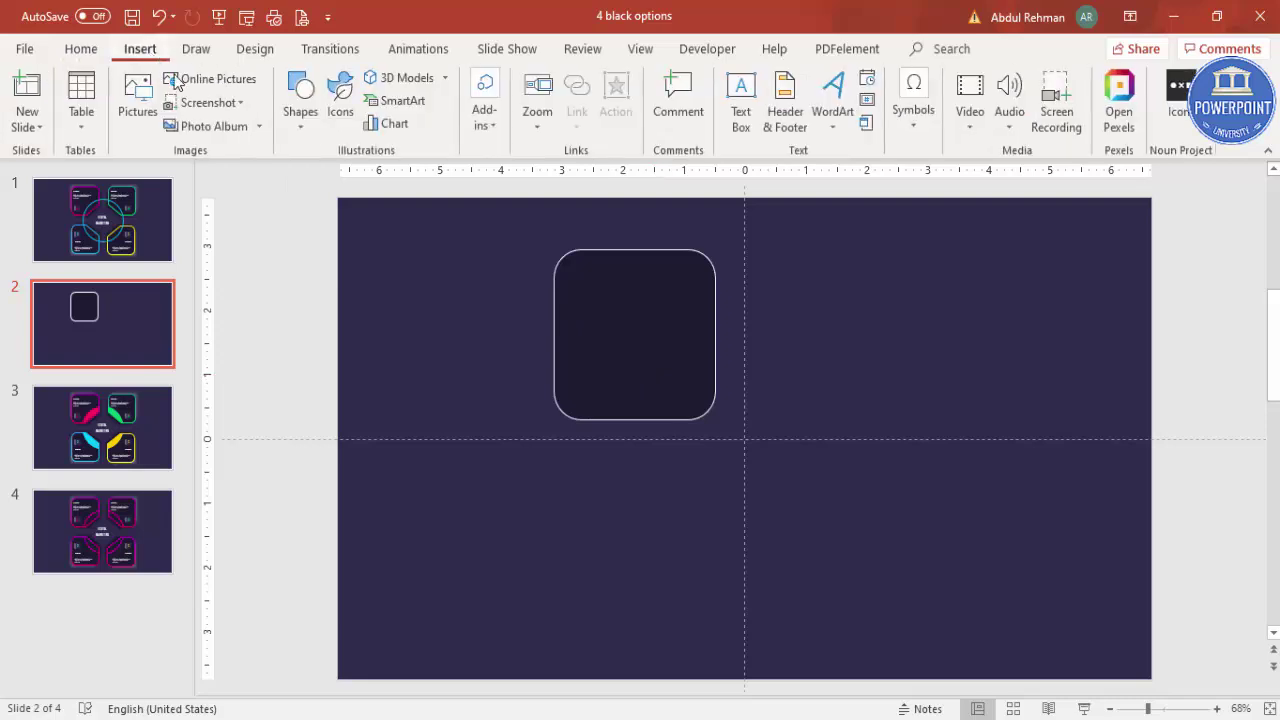
pyautogui.click(299, 110)
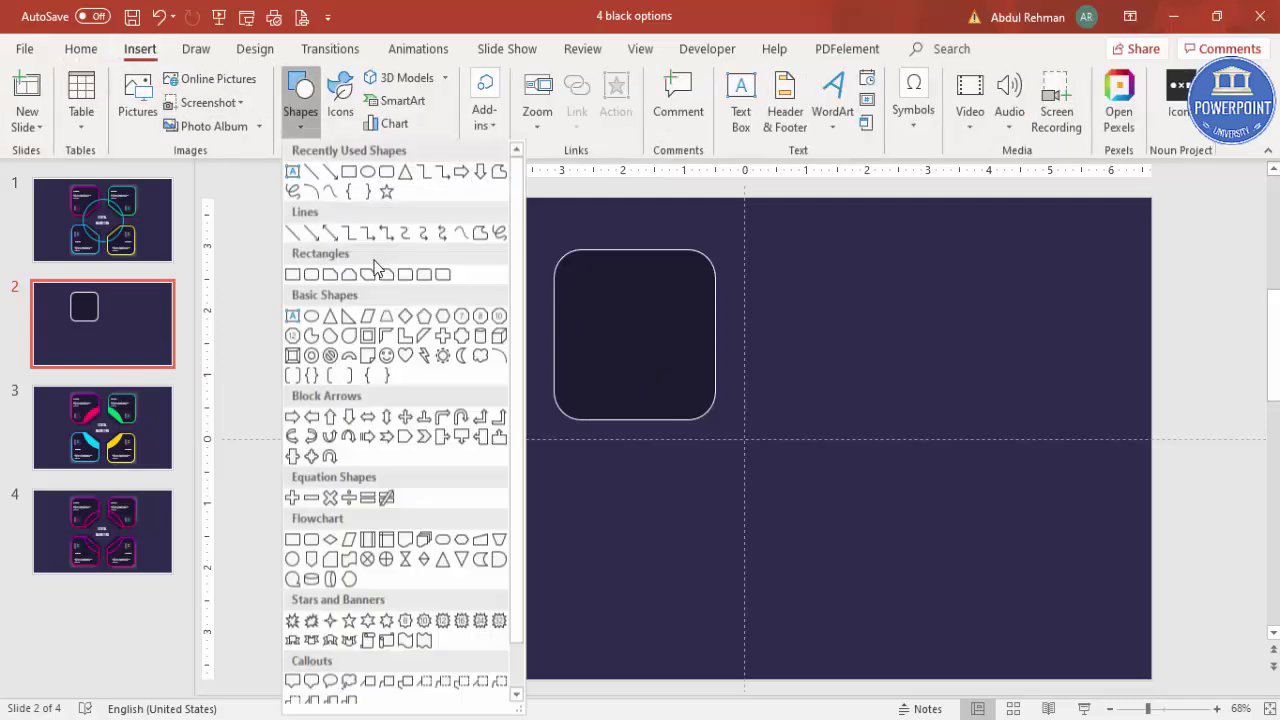
pyautogui.click(296, 283)
pyautogui.moveTo(672, 438); pyautogui.dragTo(889, 535)
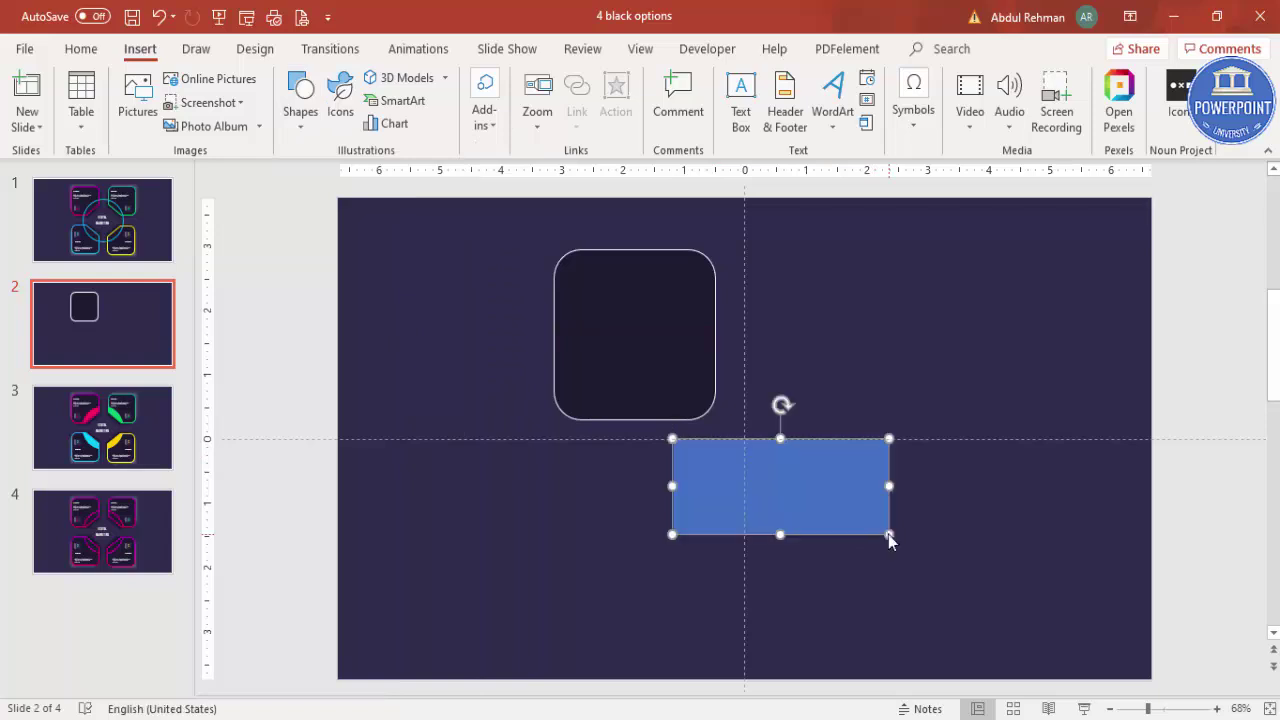
pyautogui.rightClick(809, 474)
pyautogui.click(876, 438)
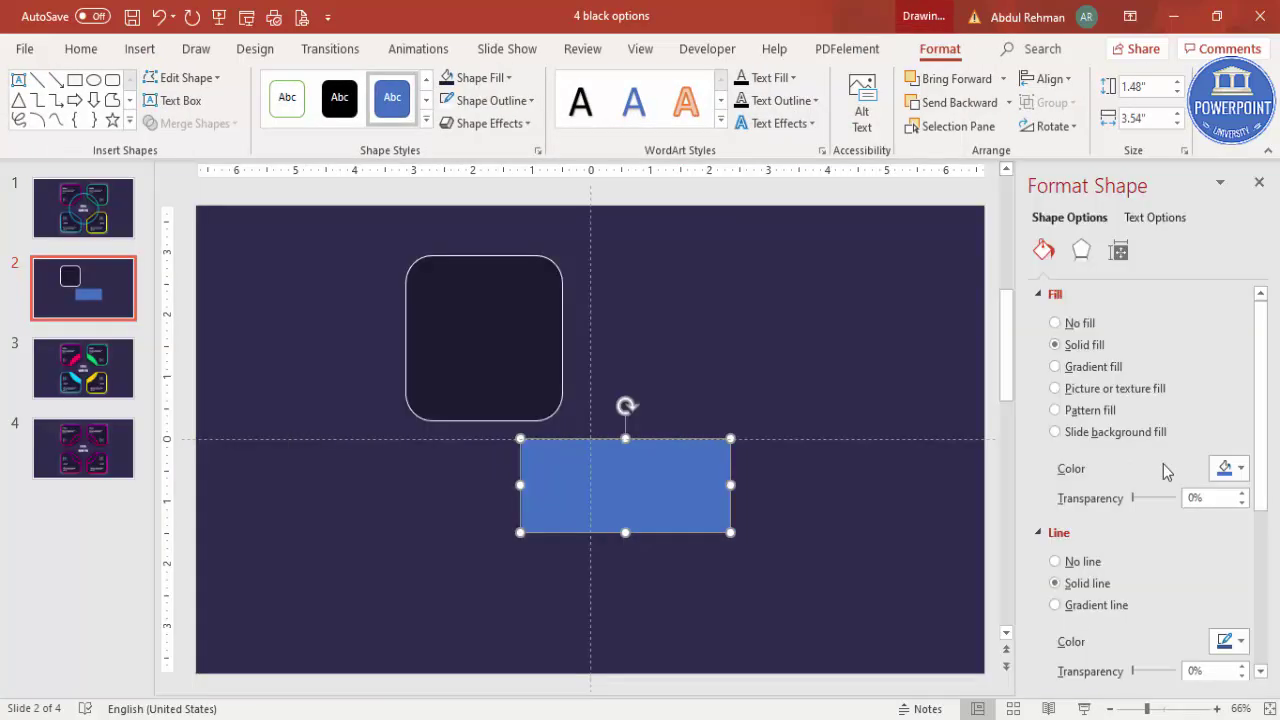
pyautogui.moveTo(1137, 505); pyautogui.dragTo(1153, 498)
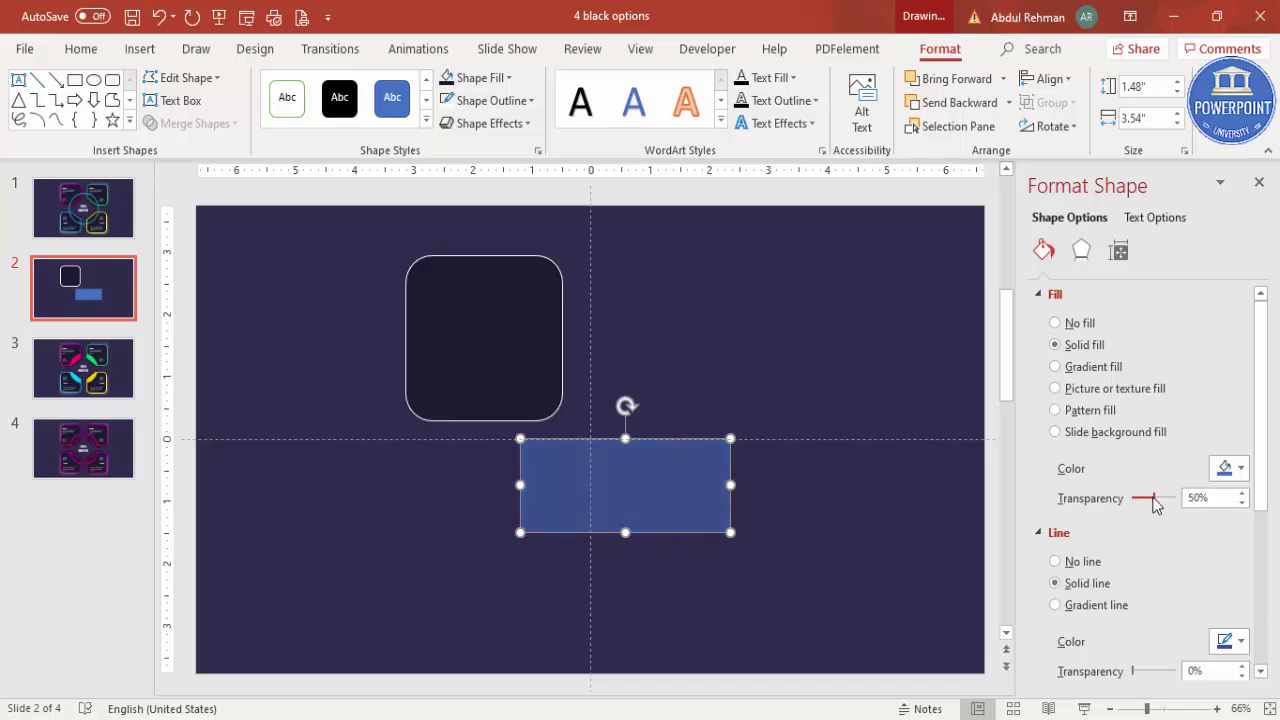
# Tilt the rectangle across the square's lower-right corner and subtract it with Merge Shapes.
pyautogui.moveTo(680, 503); pyautogui.dragTo(639, 466)
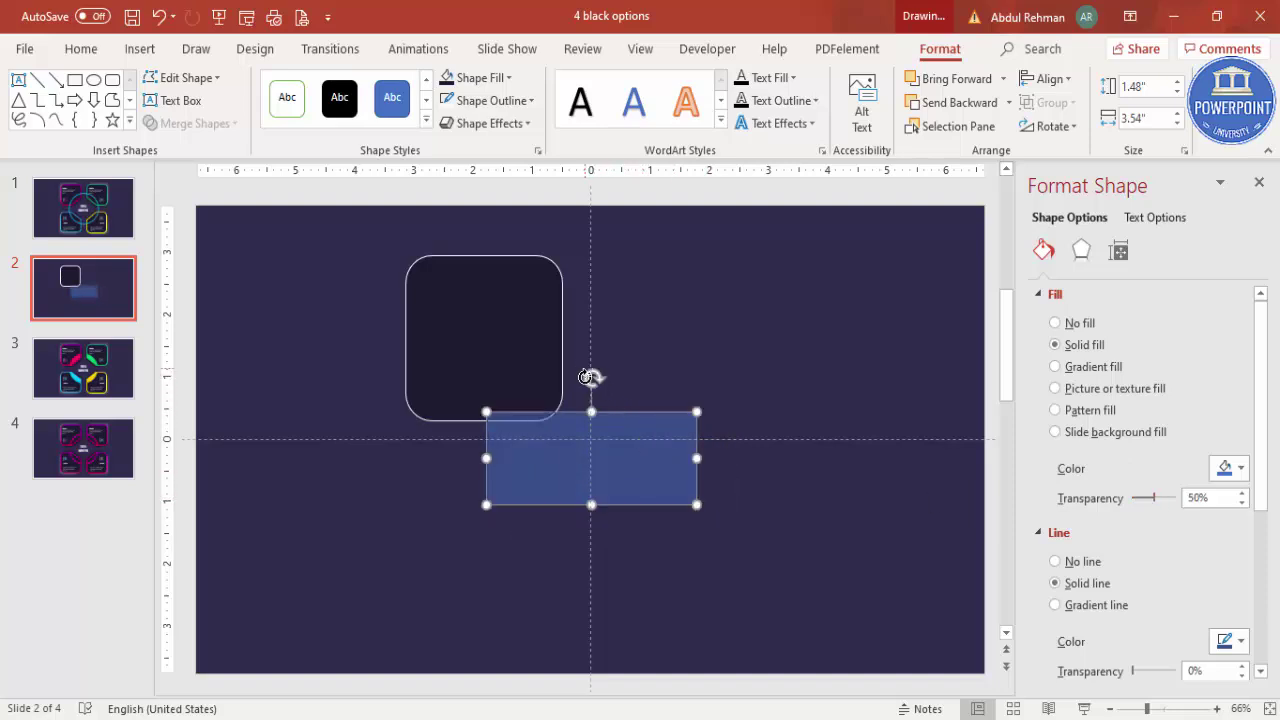
pyautogui.moveTo(592, 378); pyautogui.dragTo(541, 372)
pyautogui.moveTo(574, 449); pyautogui.dragTo(556, 418)
pyautogui.click(758, 349)
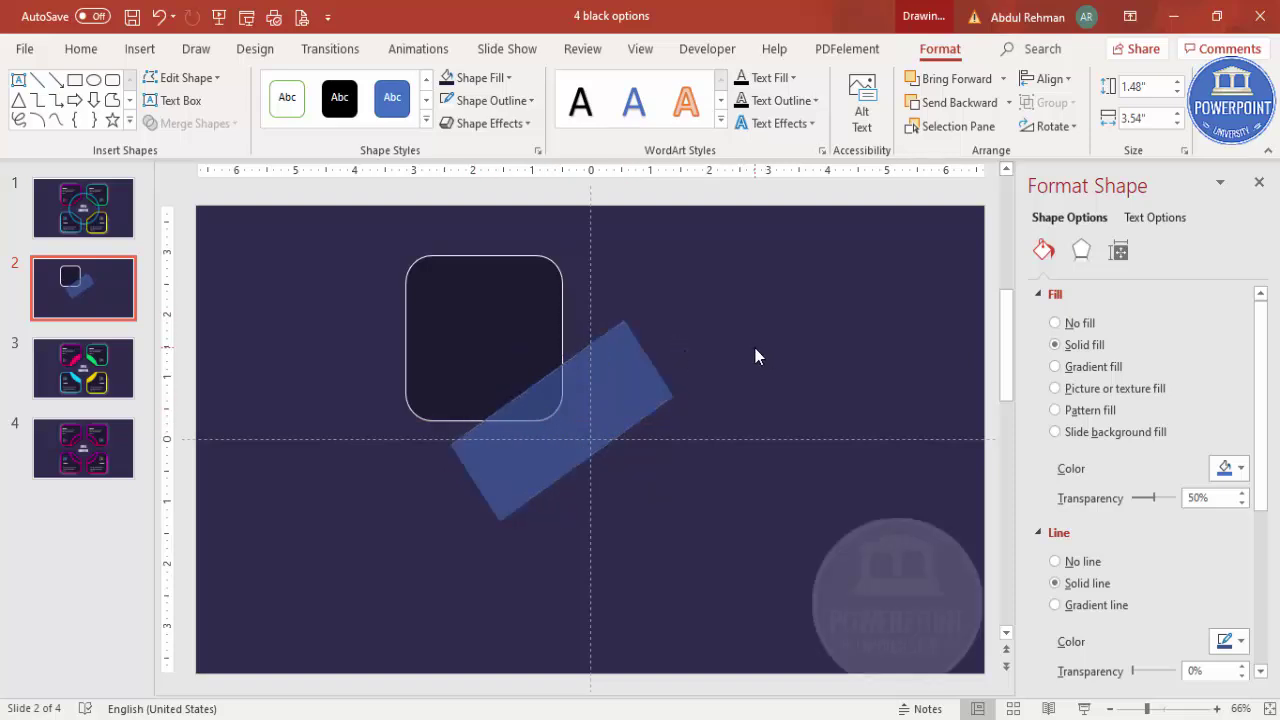
pyautogui.click(519, 270)
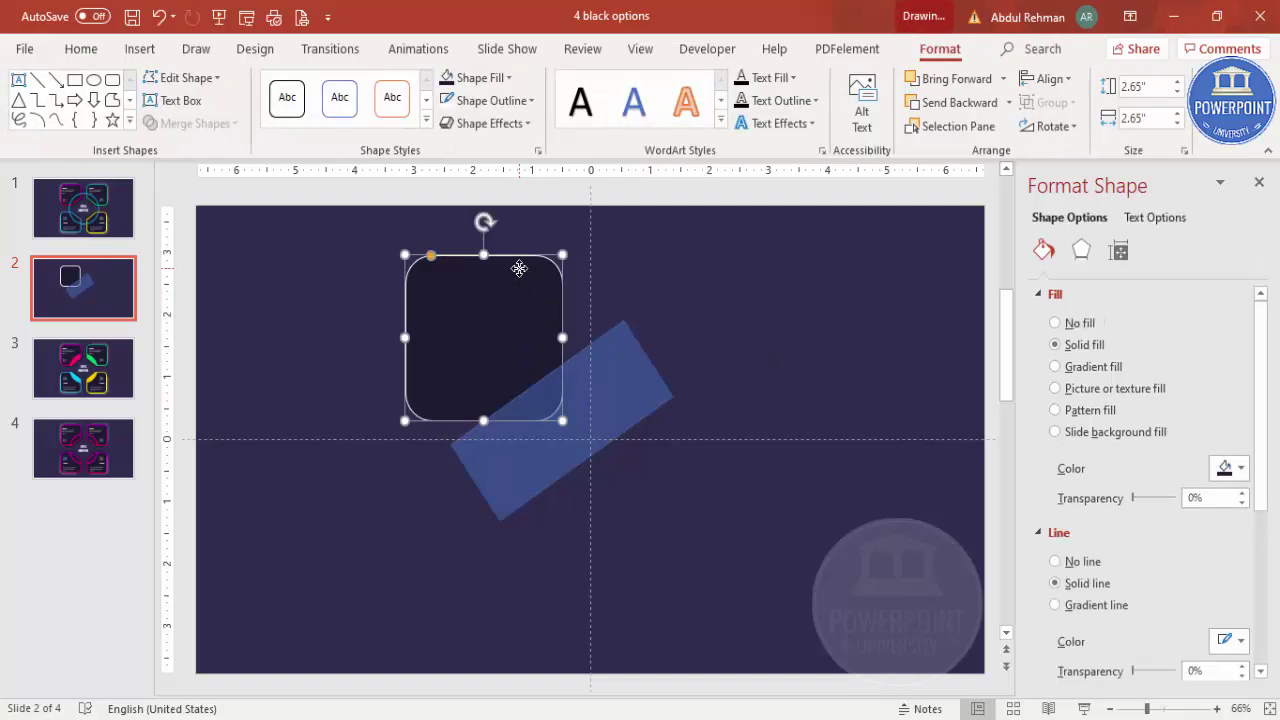
pyautogui.keyDown('shift'); pyautogui.click(622, 361); pyautogui.keyUp('shift')
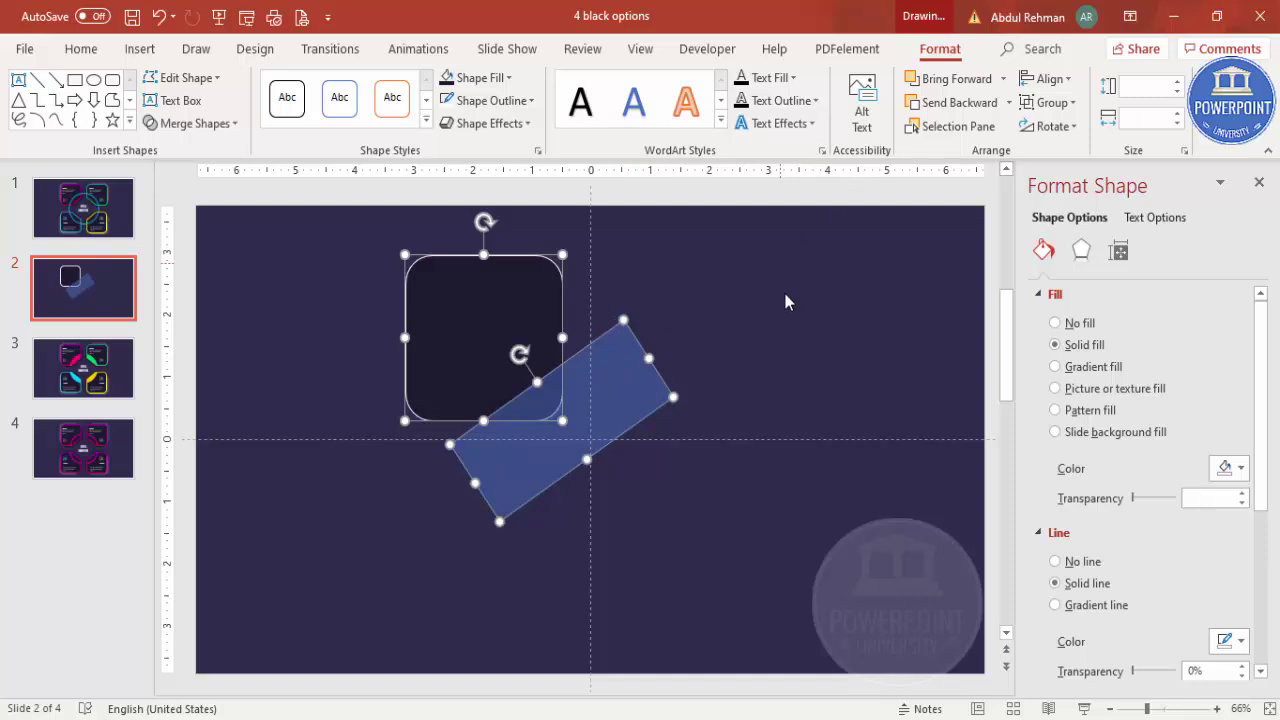
pyautogui.click(232, 124)
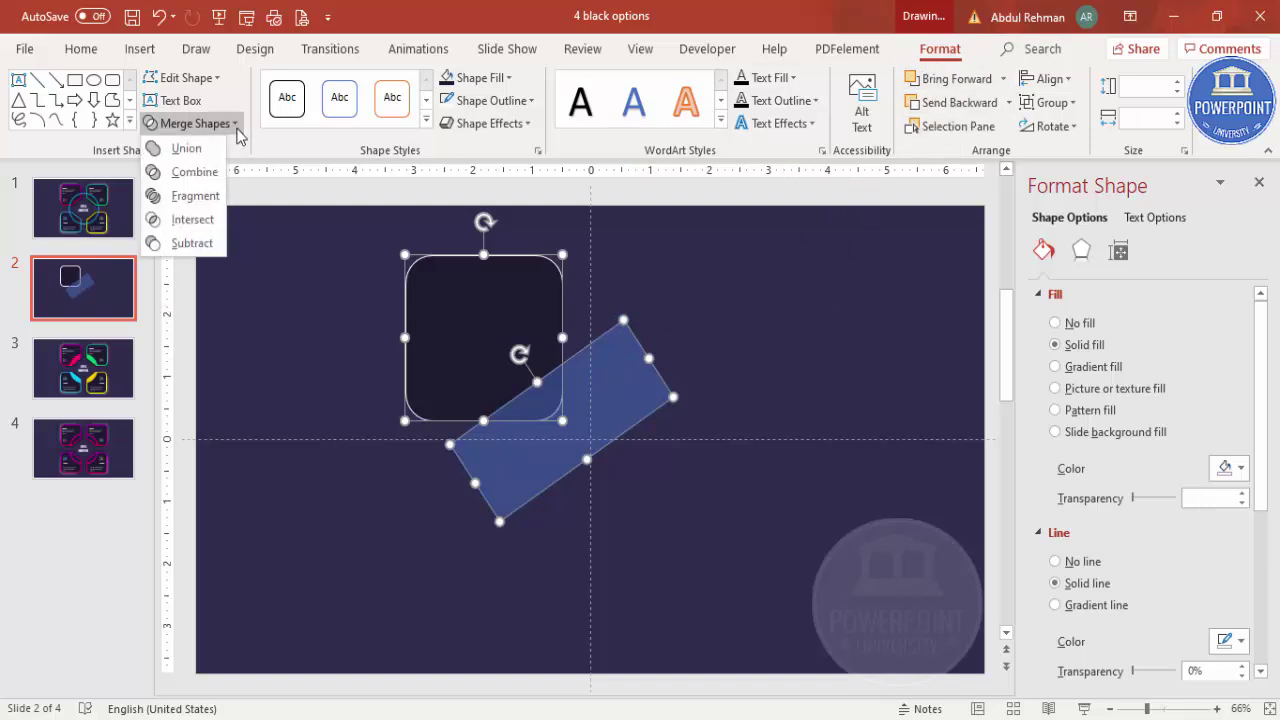
pyautogui.click(192, 243)
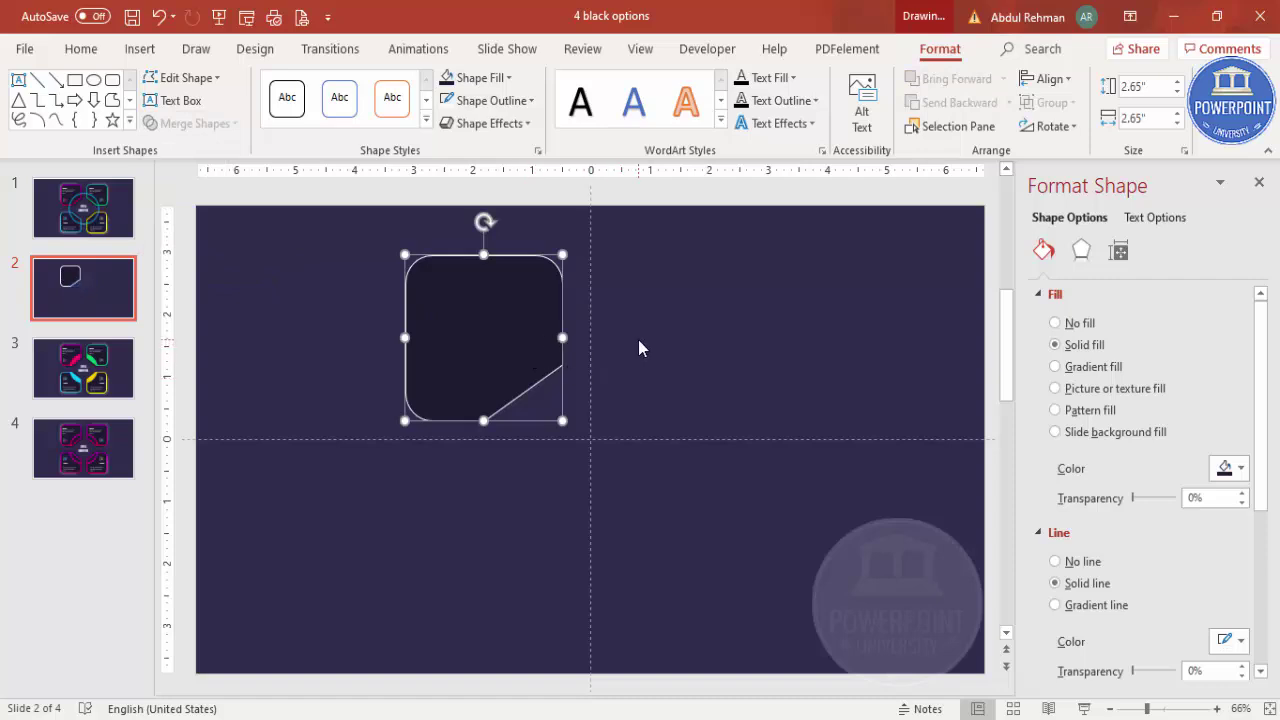
pyautogui.click(640, 347)
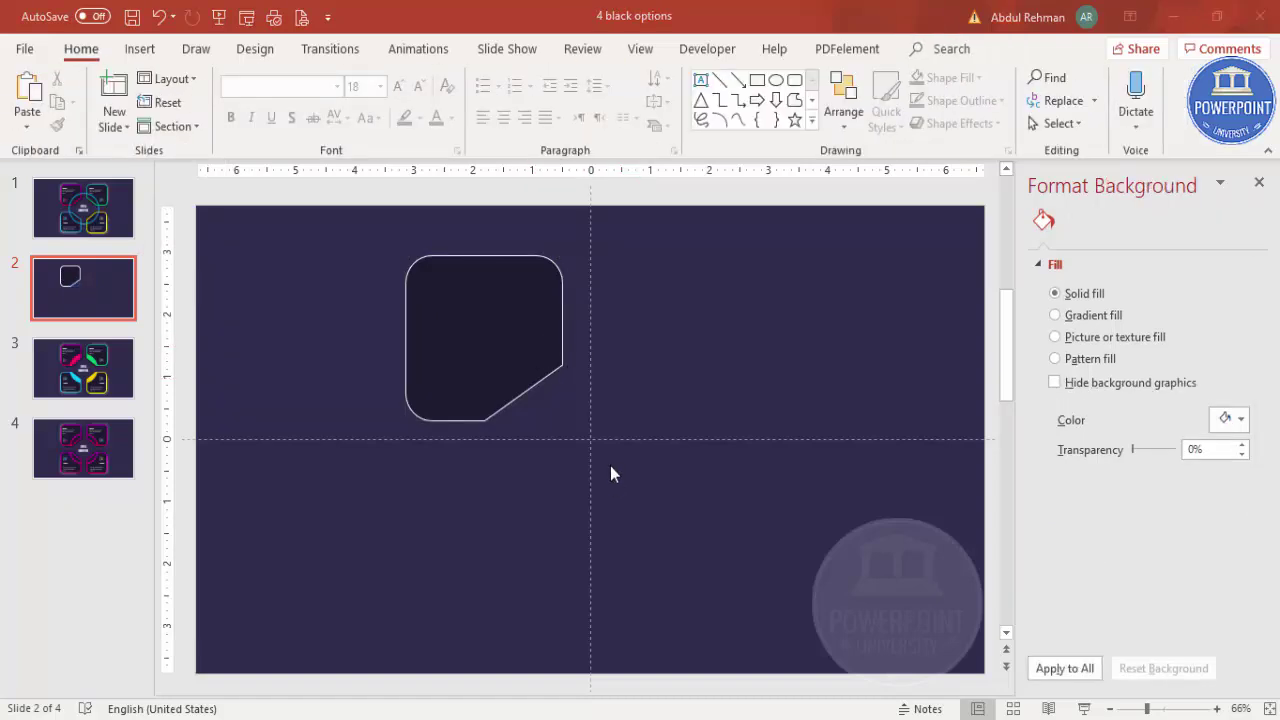
# Make the card's outline a two-stop gradient line with the first stop magenta.
pyautogui.click(527, 256)
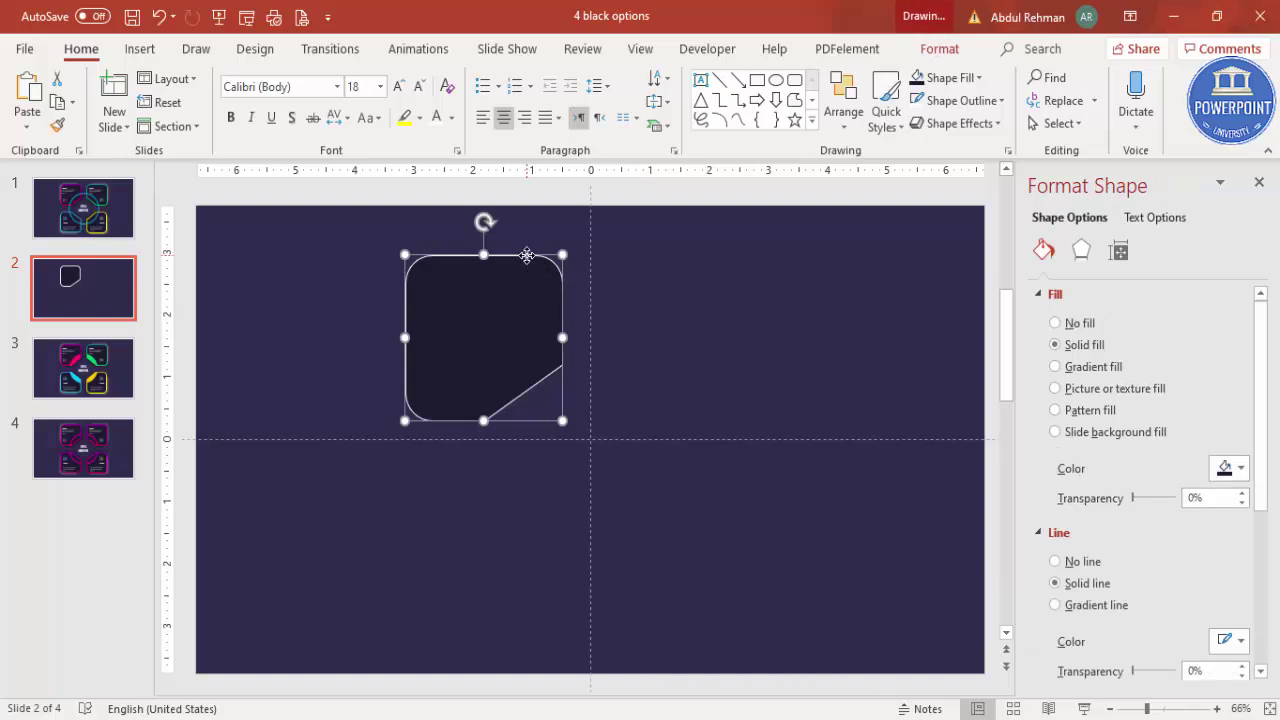
pyautogui.click(1038, 296)
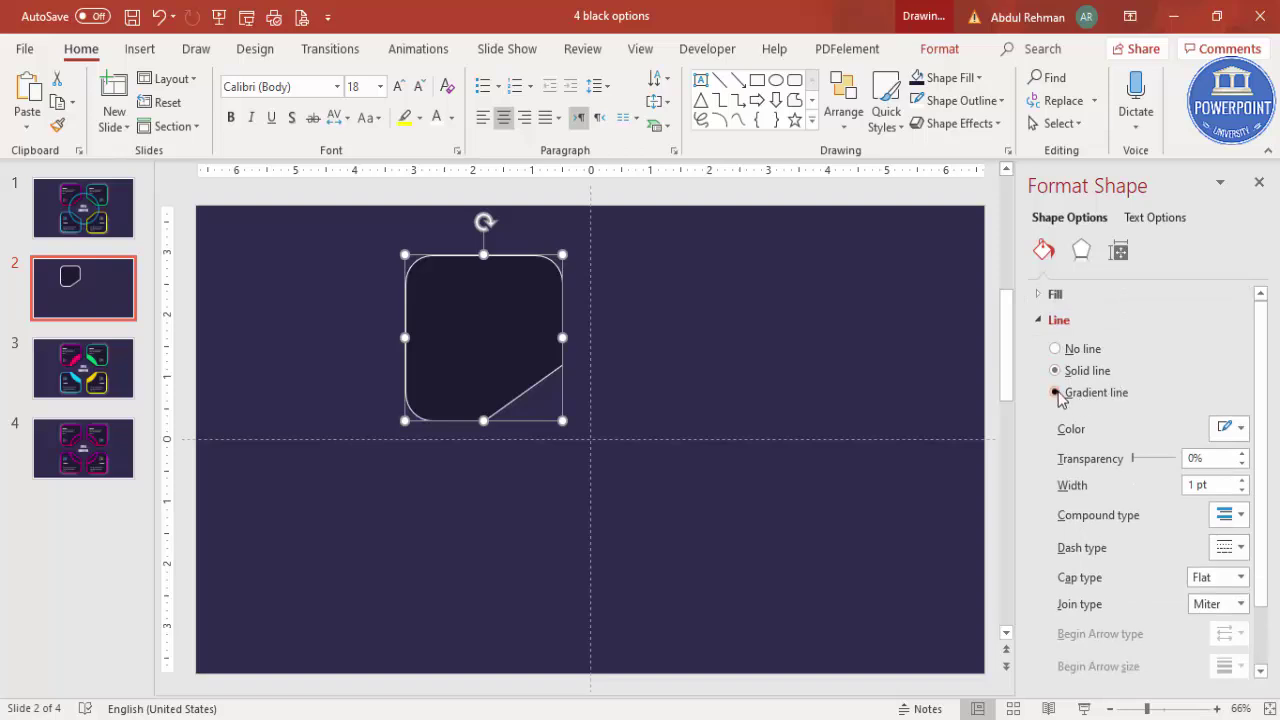
pyautogui.click(1056, 393)
pyautogui.click(1163, 569)
pyautogui.click(1238, 570)
pyautogui.click(1238, 570)
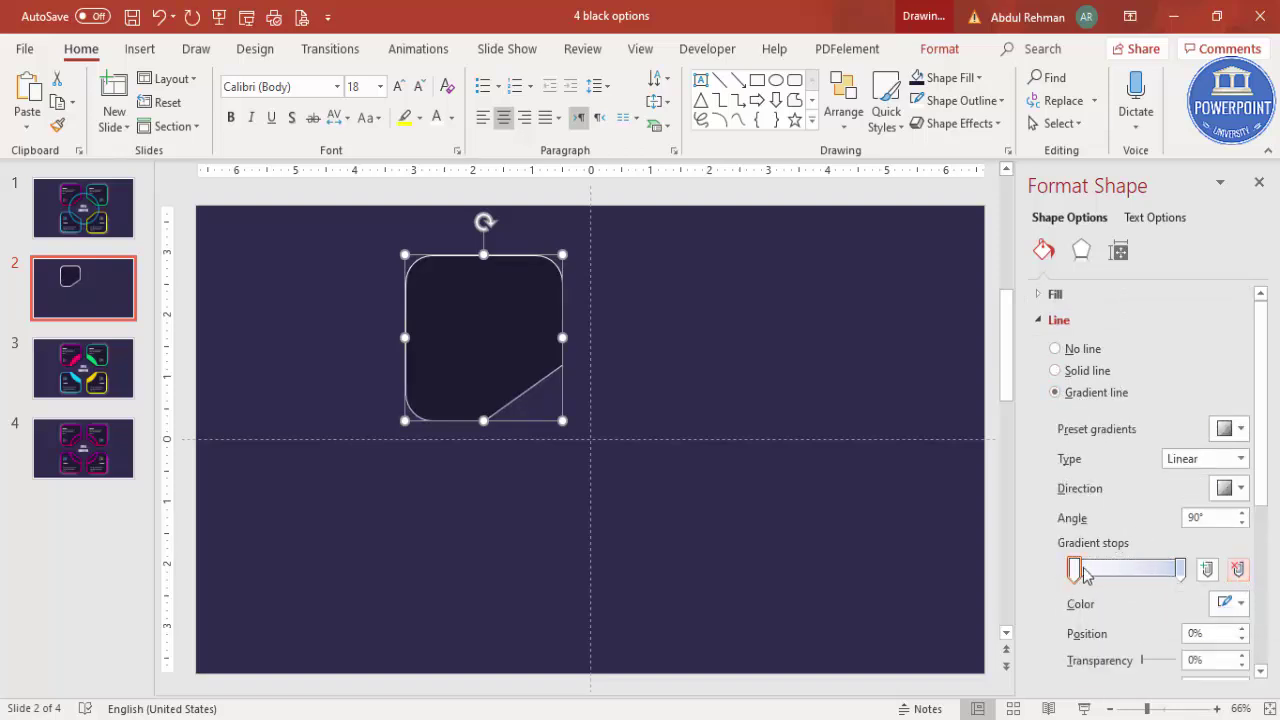
pyautogui.click(1228, 603)
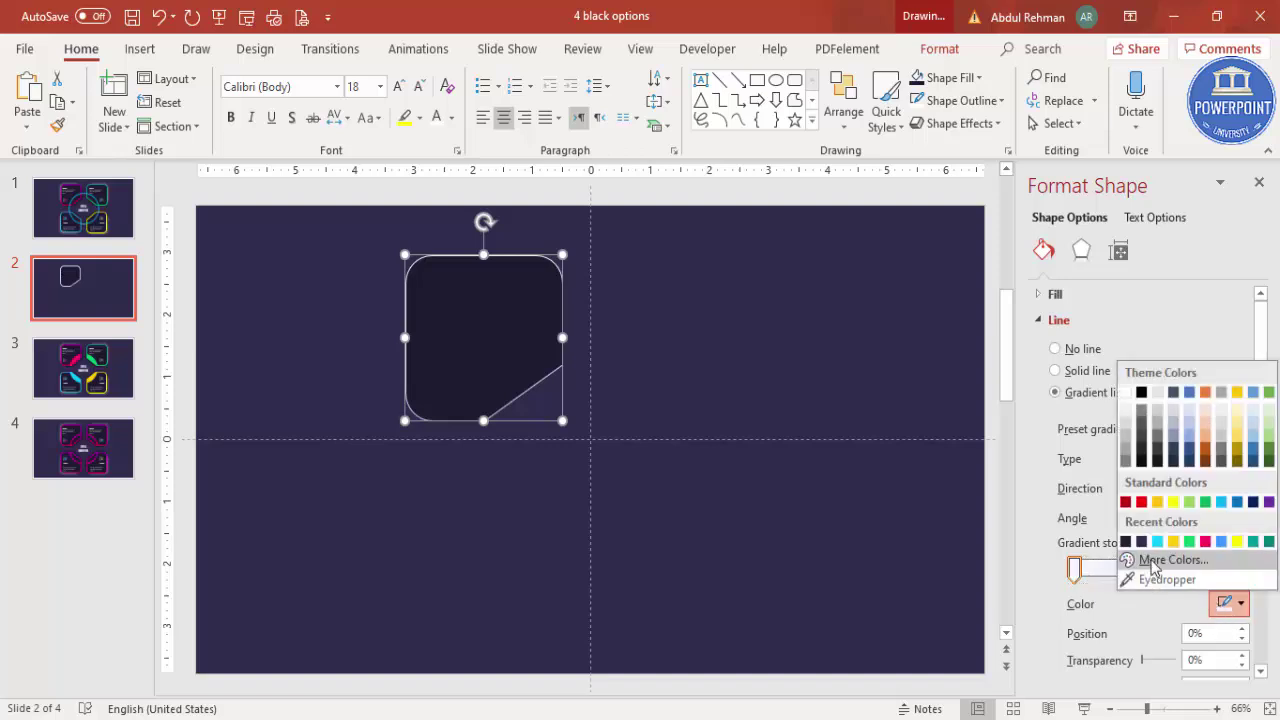
pyautogui.click(1155, 562)
pyautogui.click(526, 196)
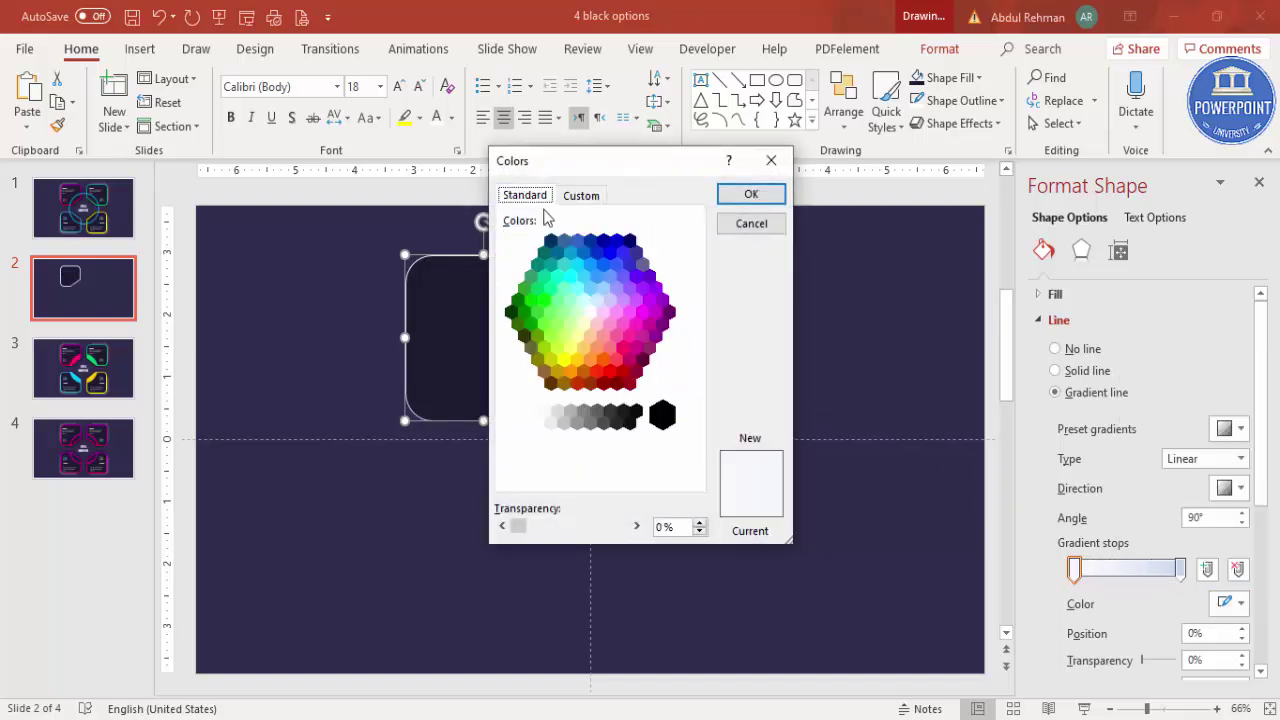
pyautogui.click(658, 316)
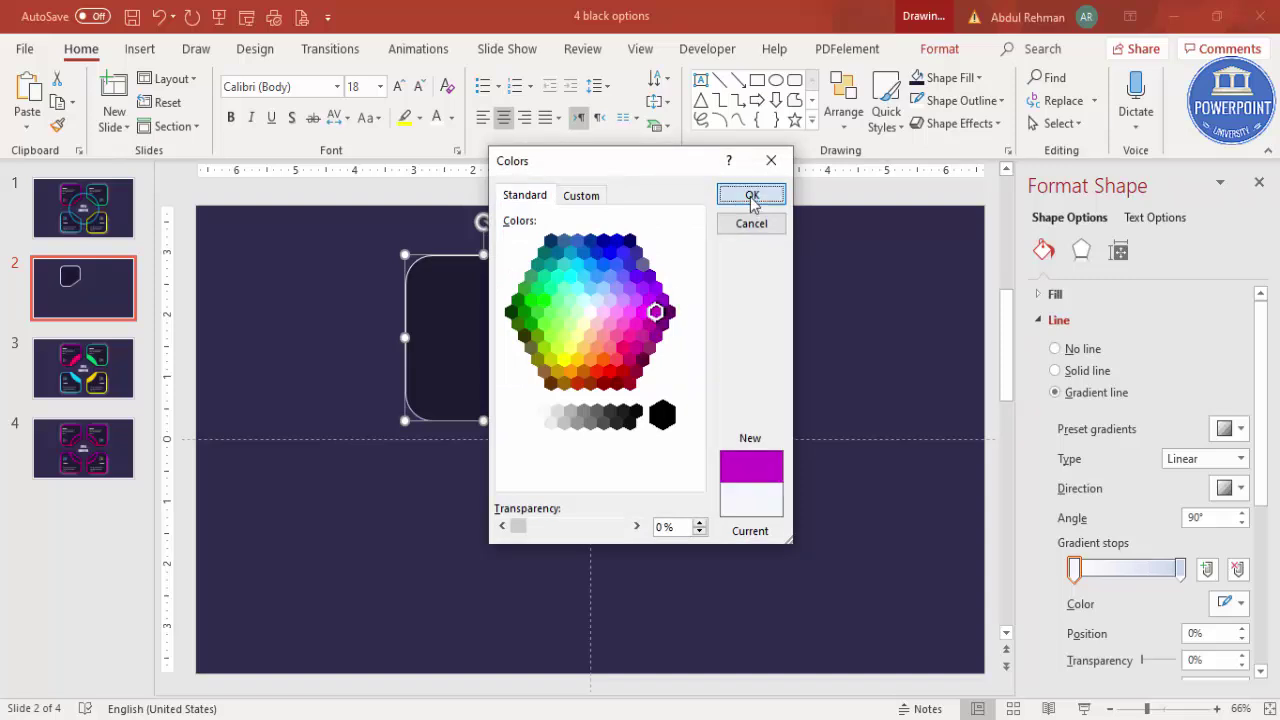
pyautogui.click(751, 196)
# Set the right gradient stop to pink-red from the Standard colours.
pyautogui.click(1180, 568)
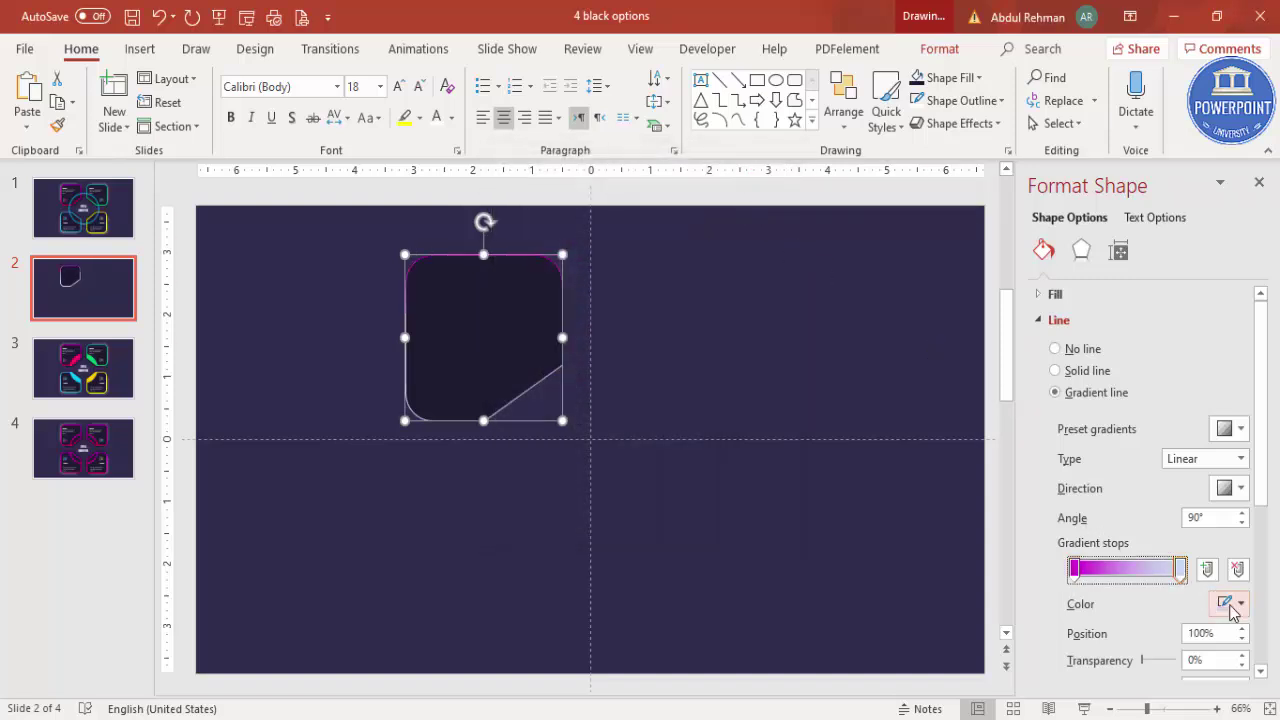
pyautogui.click(1232, 603)
pyautogui.click(1173, 560)
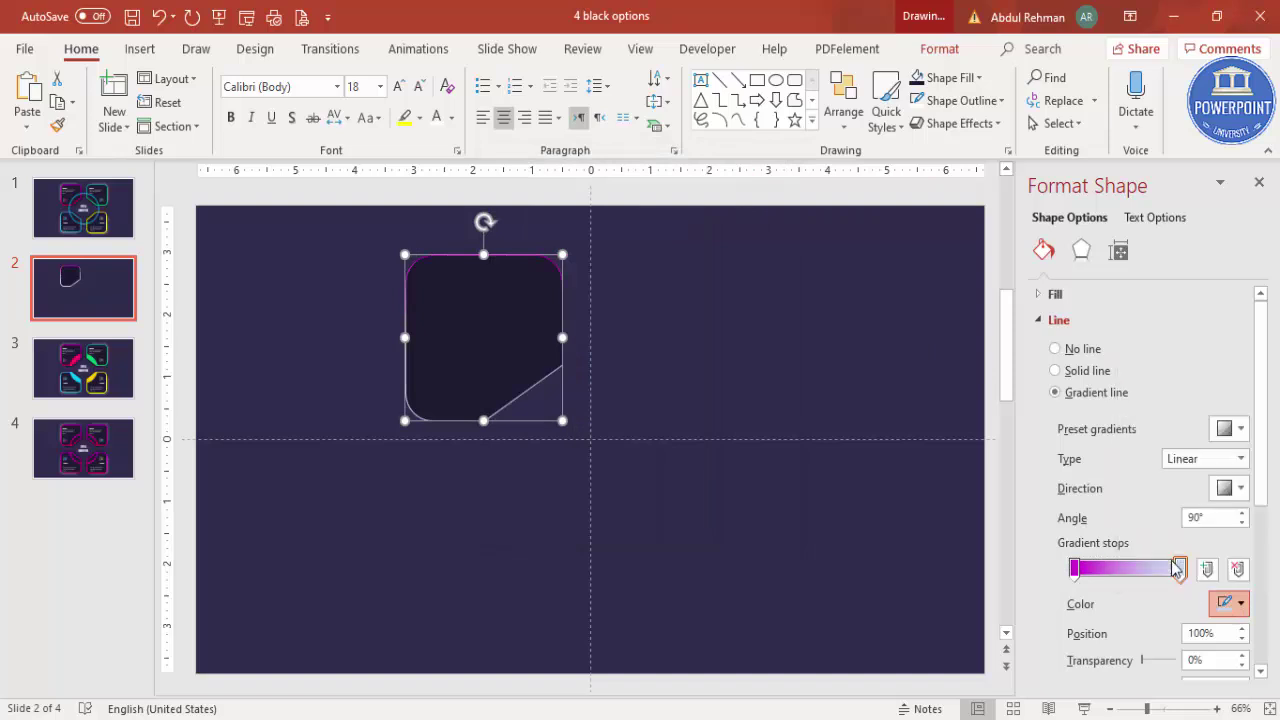
pyautogui.click(527, 196)
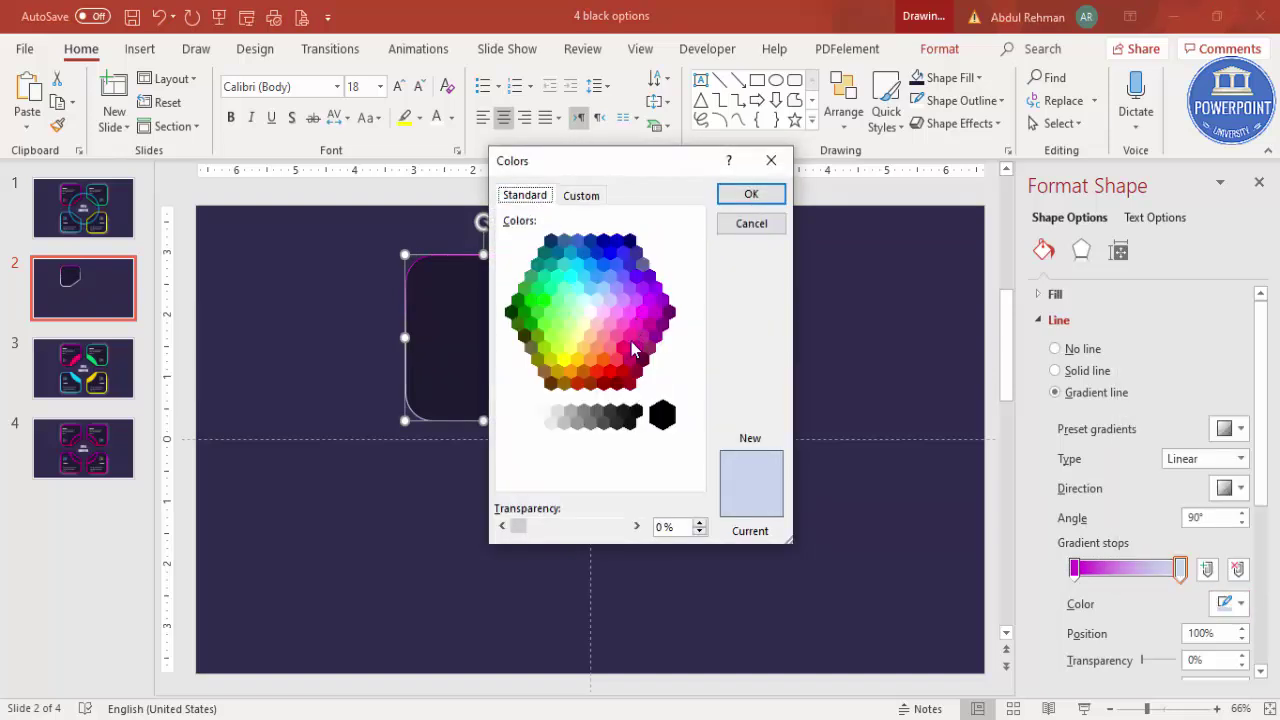
pyautogui.click(622, 347)
pyautogui.click(757, 196)
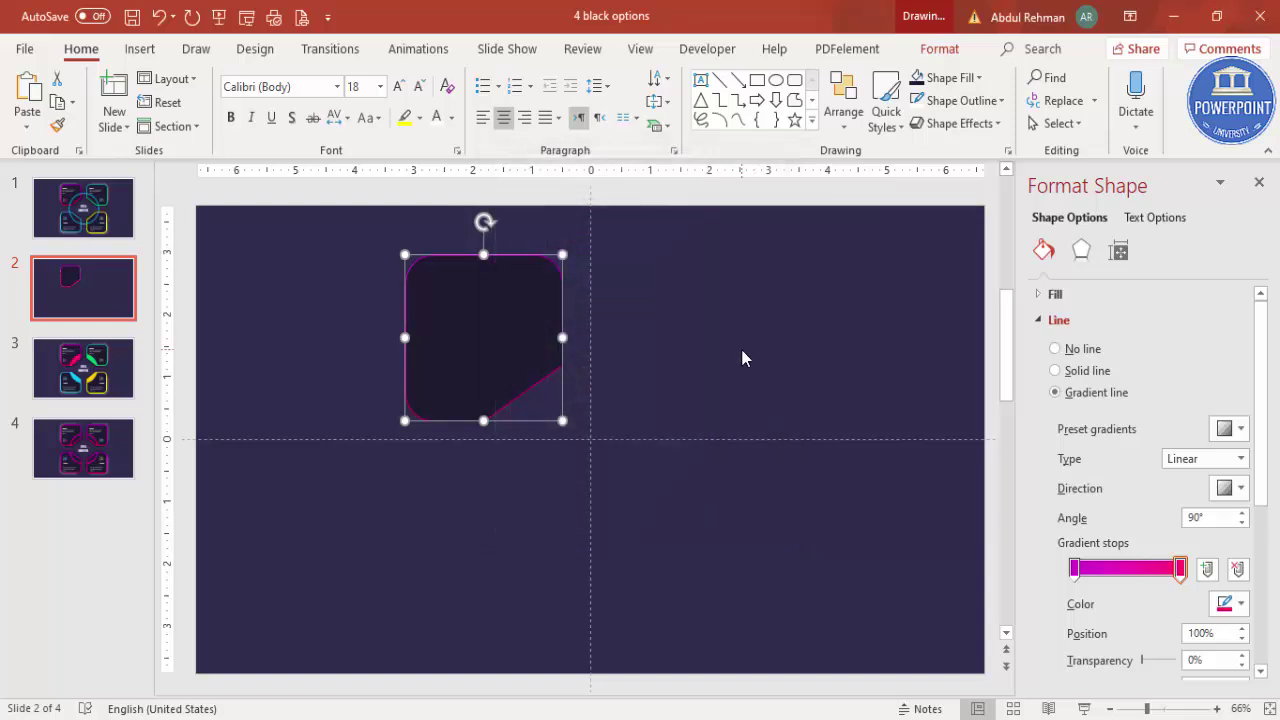
pyautogui.click(743, 357)
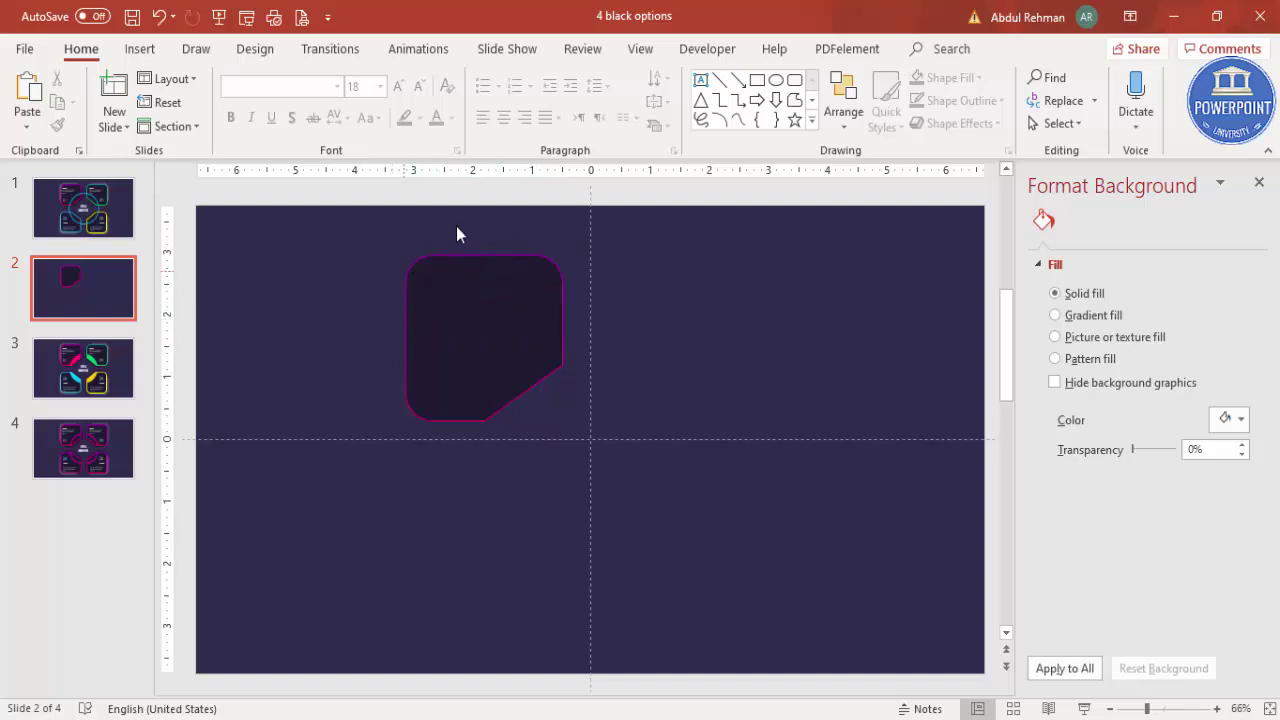
# Duplicate the card to the right and make the copy solid white with no outline.
pyautogui.click(491, 296)
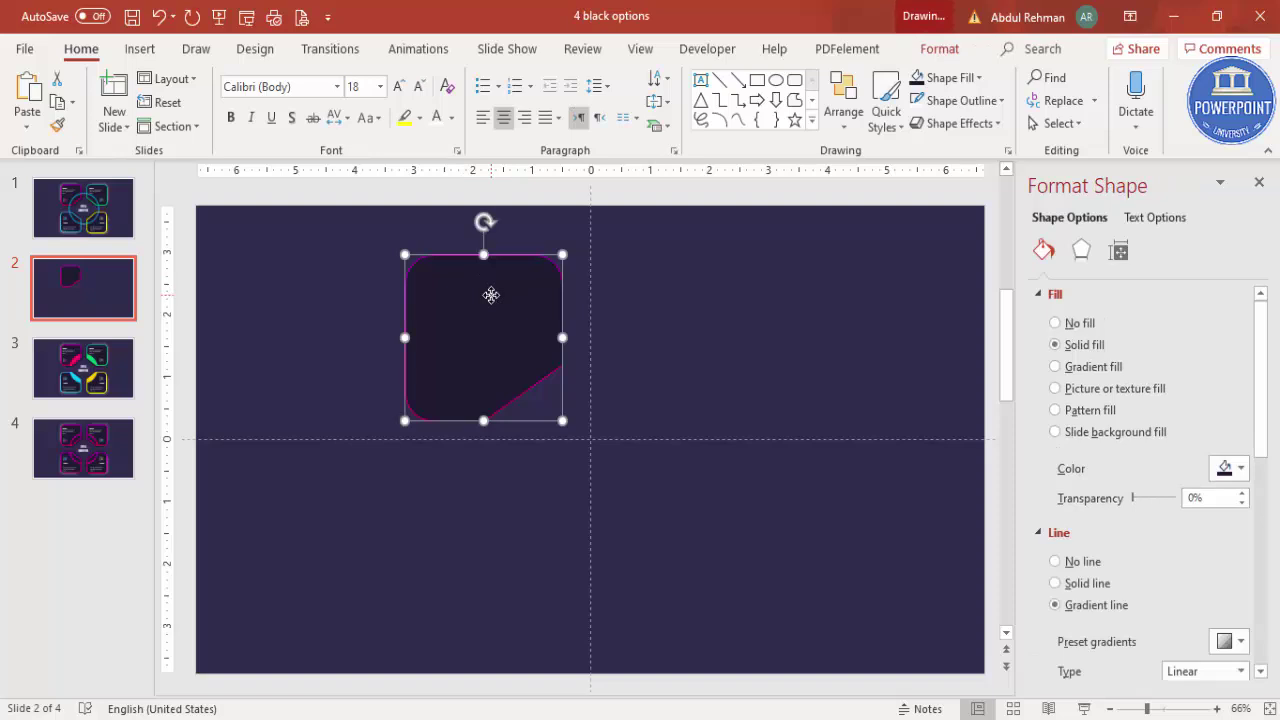
pyautogui.moveTo(491, 295); pyautogui.dragTo(732, 324)
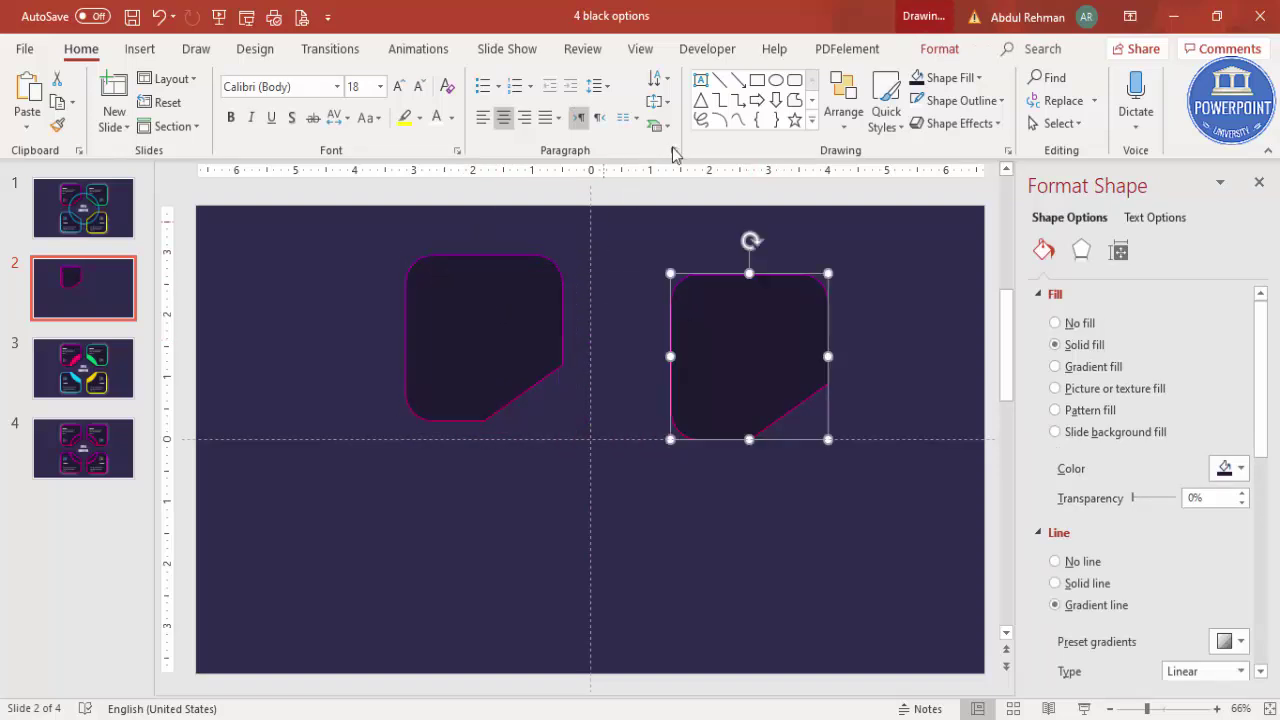
pyautogui.click(940, 48)
pyautogui.click(519, 104)
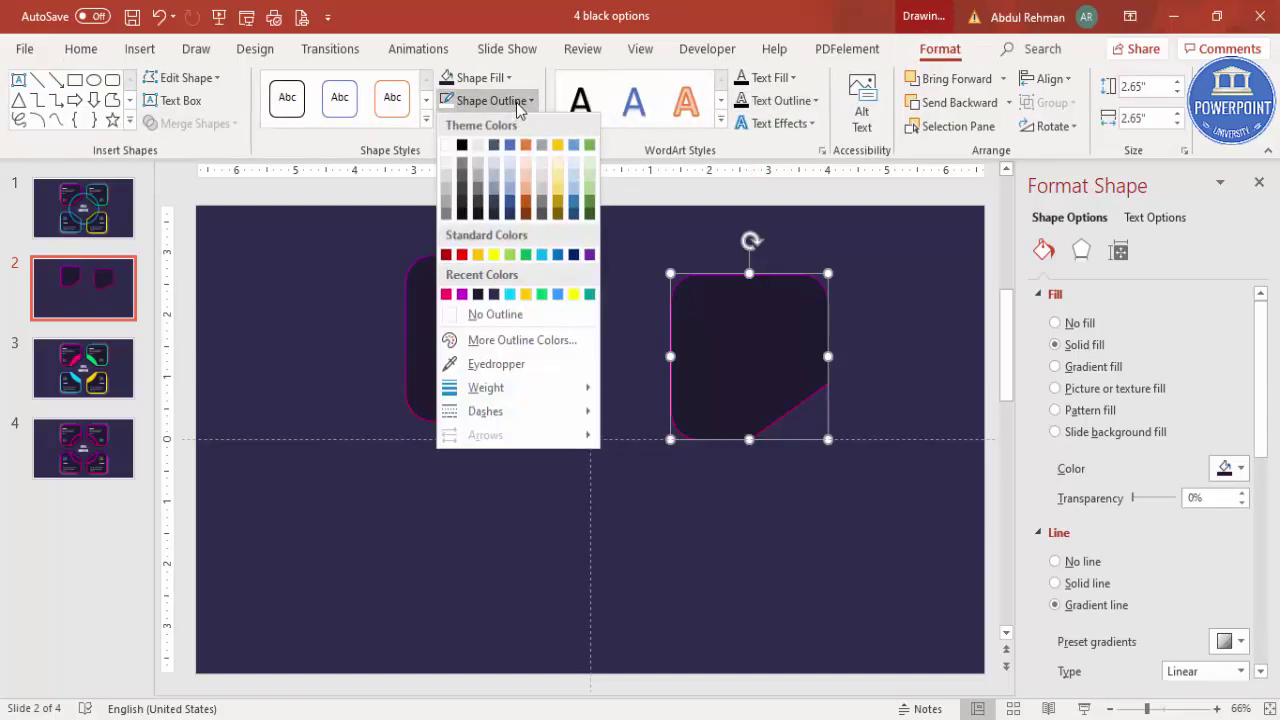
pyautogui.click(503, 312)
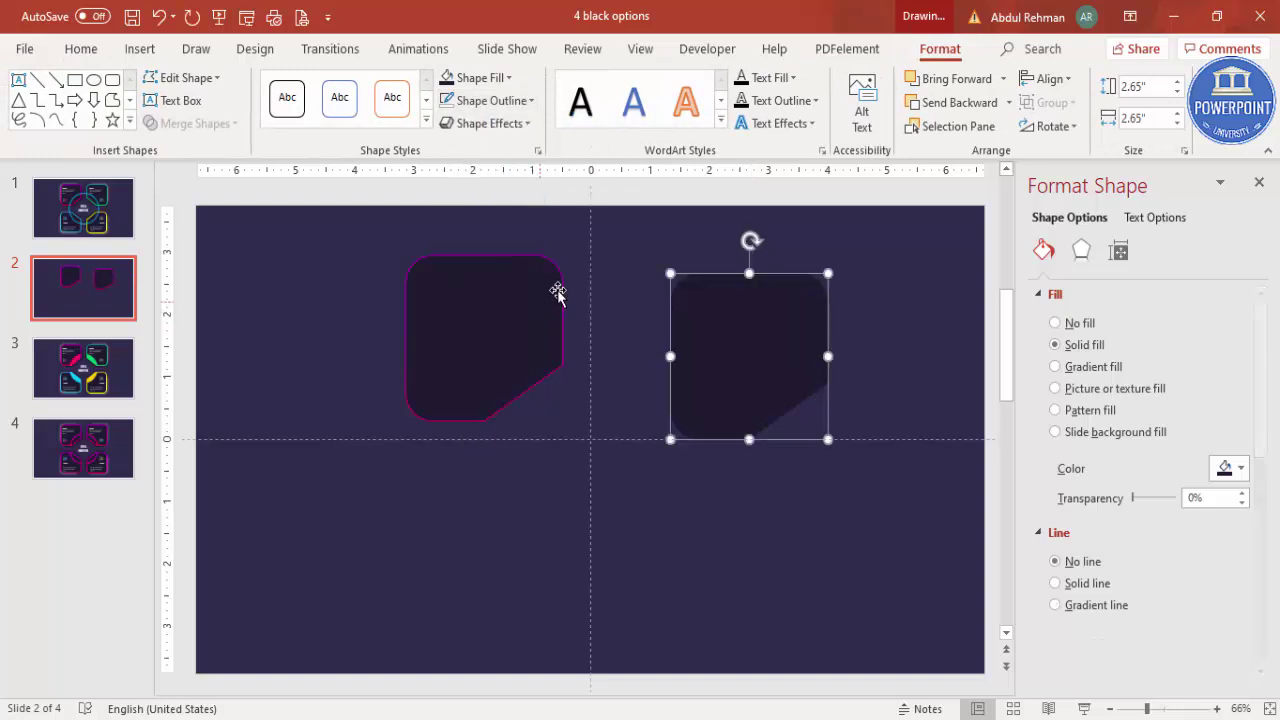
pyautogui.click(478, 77)
pyautogui.click(446, 127)
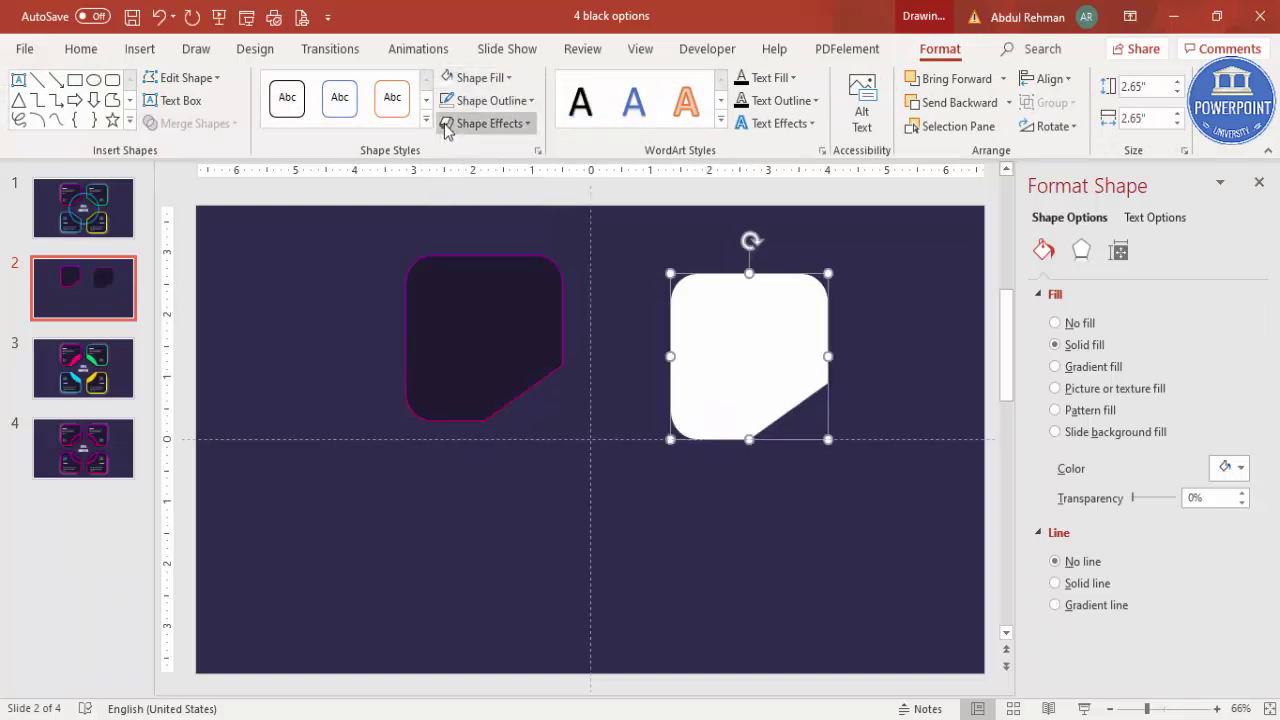
# Give the white copy 22 pt soft edges and 36% transparency, and lay it over the card.
pyautogui.click(1080, 253)
pyautogui.click(1076, 371)
pyautogui.click(1243, 424)
pyautogui.click(1243, 424)
pyautogui.click(1243, 424)
pyautogui.moveTo(1243, 424); pyautogui.dragTo(1243, 424)
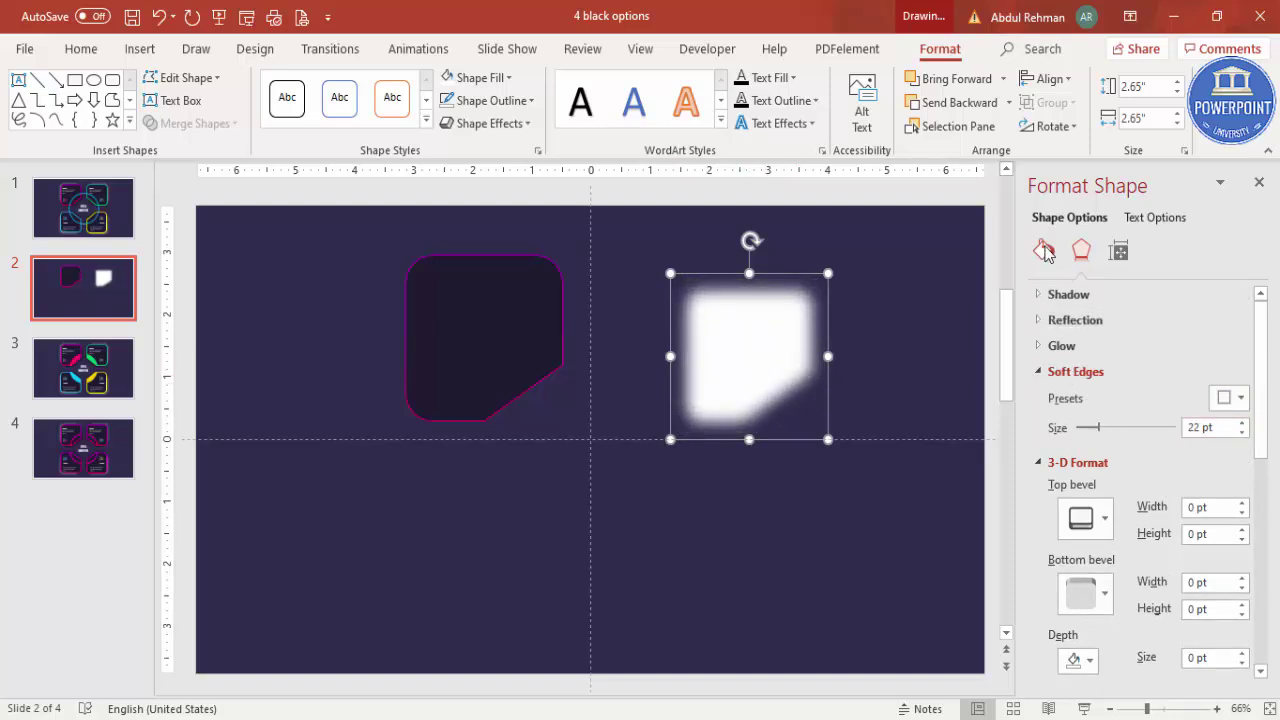
pyautogui.click(1045, 253)
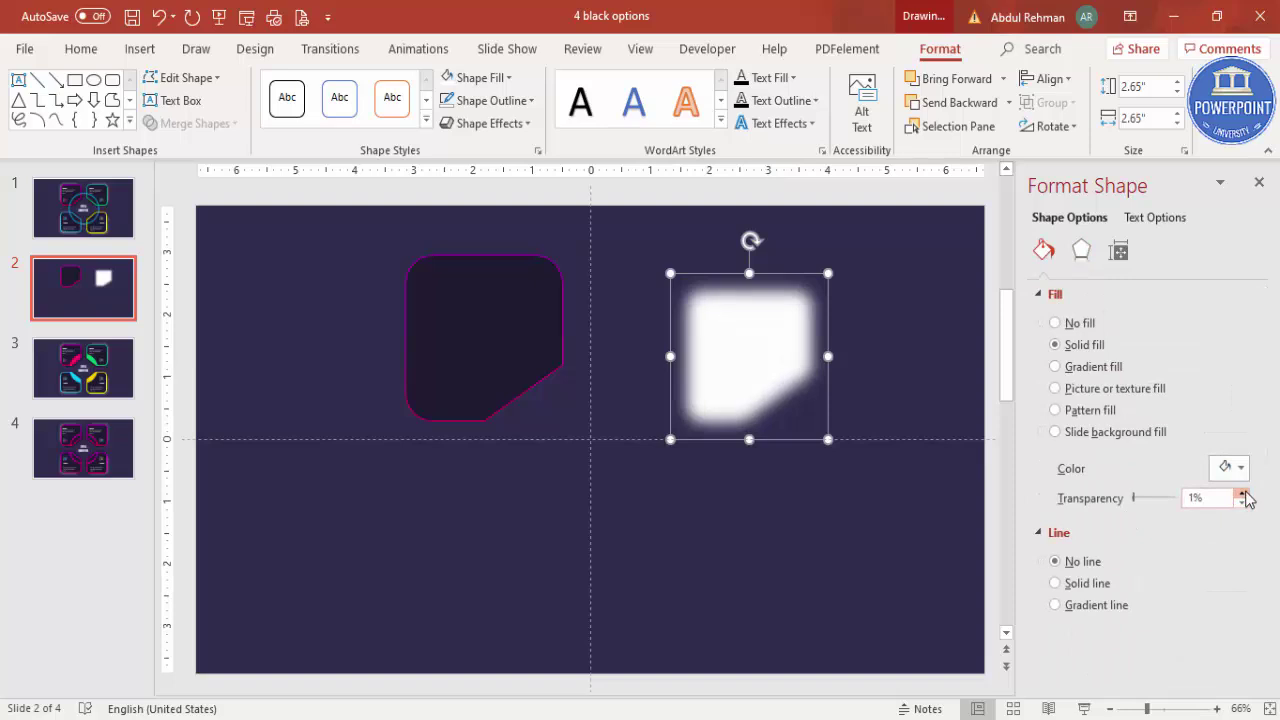
pyautogui.moveTo(1243, 494); pyautogui.dragTo(1247, 500)
pyautogui.moveTo(780, 363); pyautogui.dragTo(476, 303)
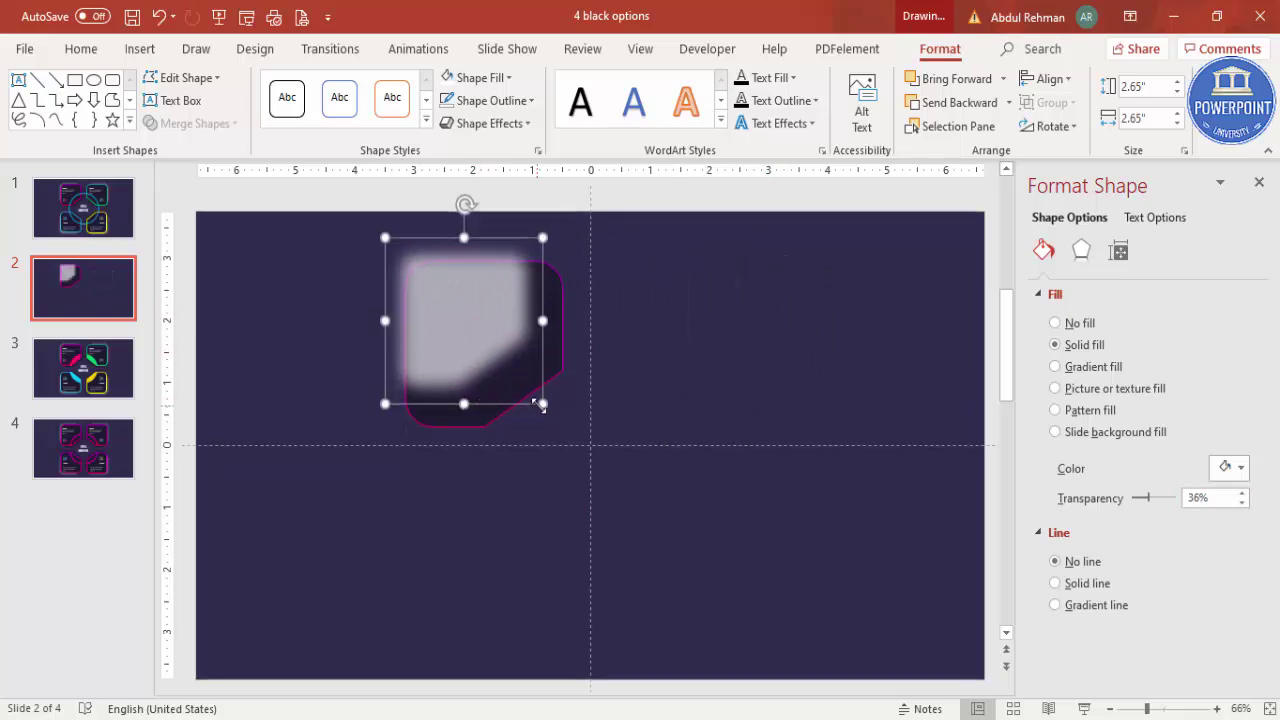
# Send the white glow behind the card, enlarge it slightly, raise transparency to 66%, and duplicate it.
pyautogui.moveTo(543, 404); pyautogui.dragTo(545, 414)
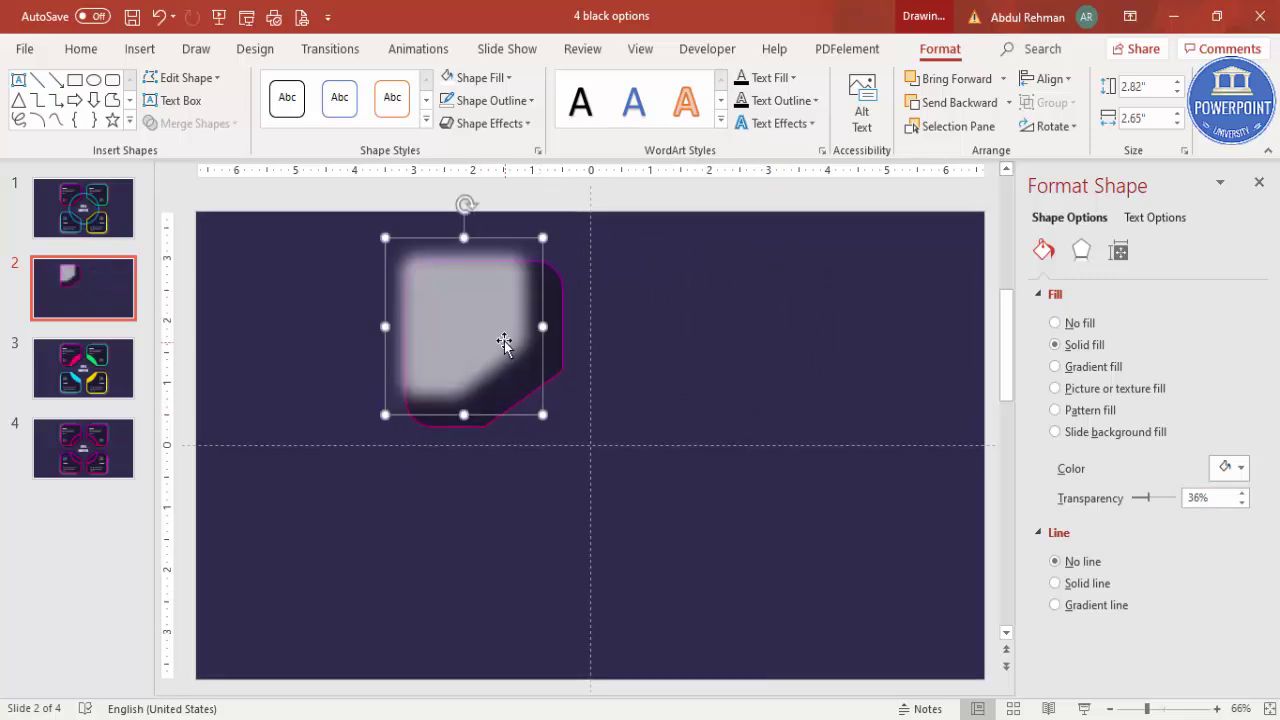
pyautogui.click(951, 102)
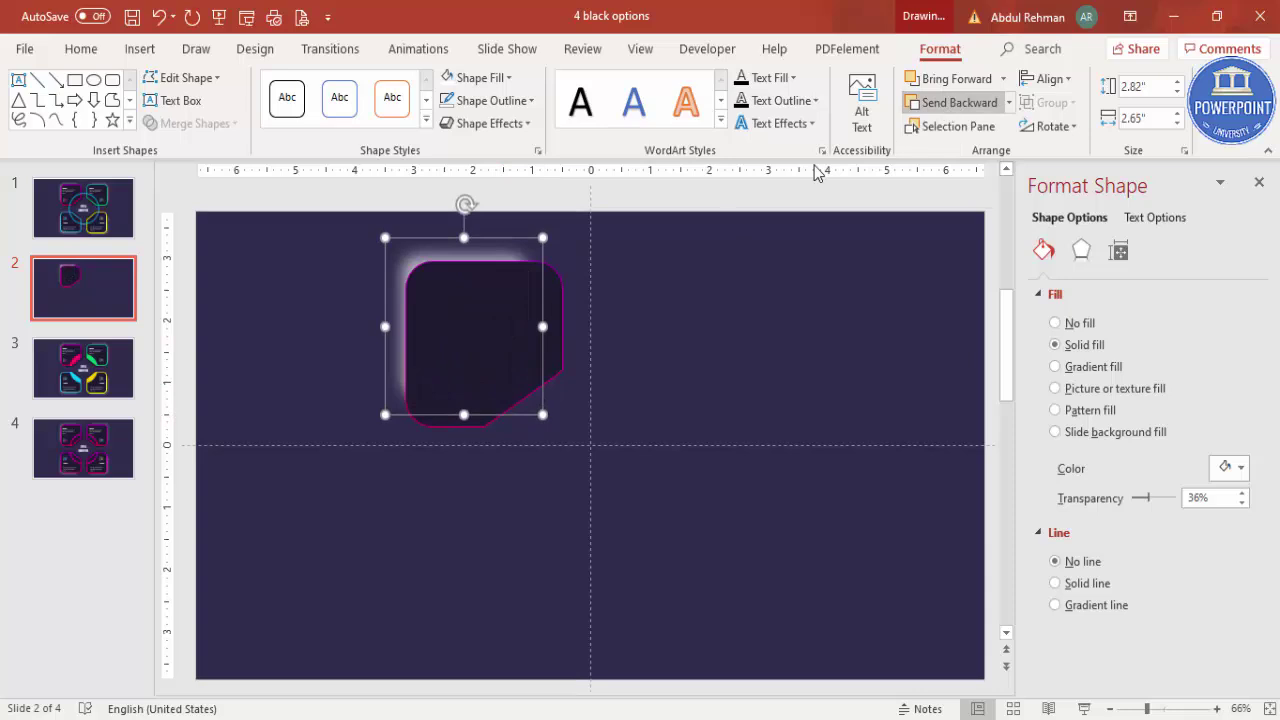
pyautogui.moveTo(542, 326); pyautogui.dragTo(551, 326)
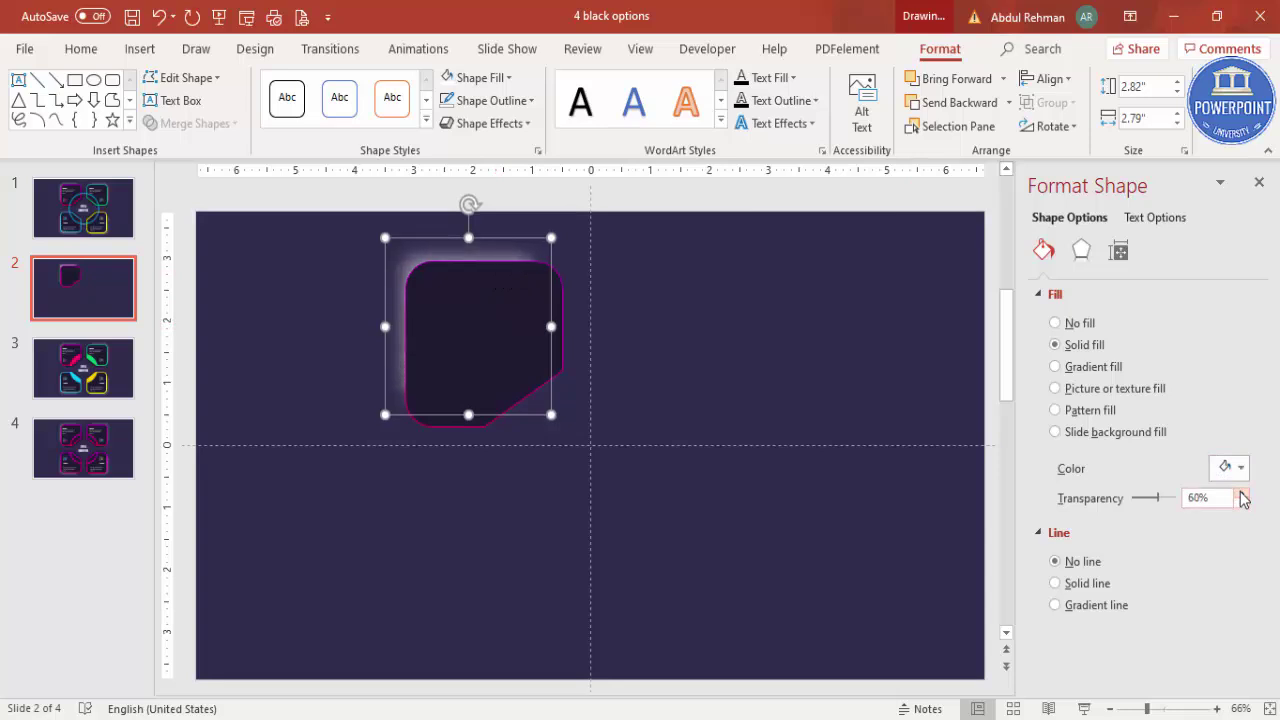
pyautogui.click(1243, 494)
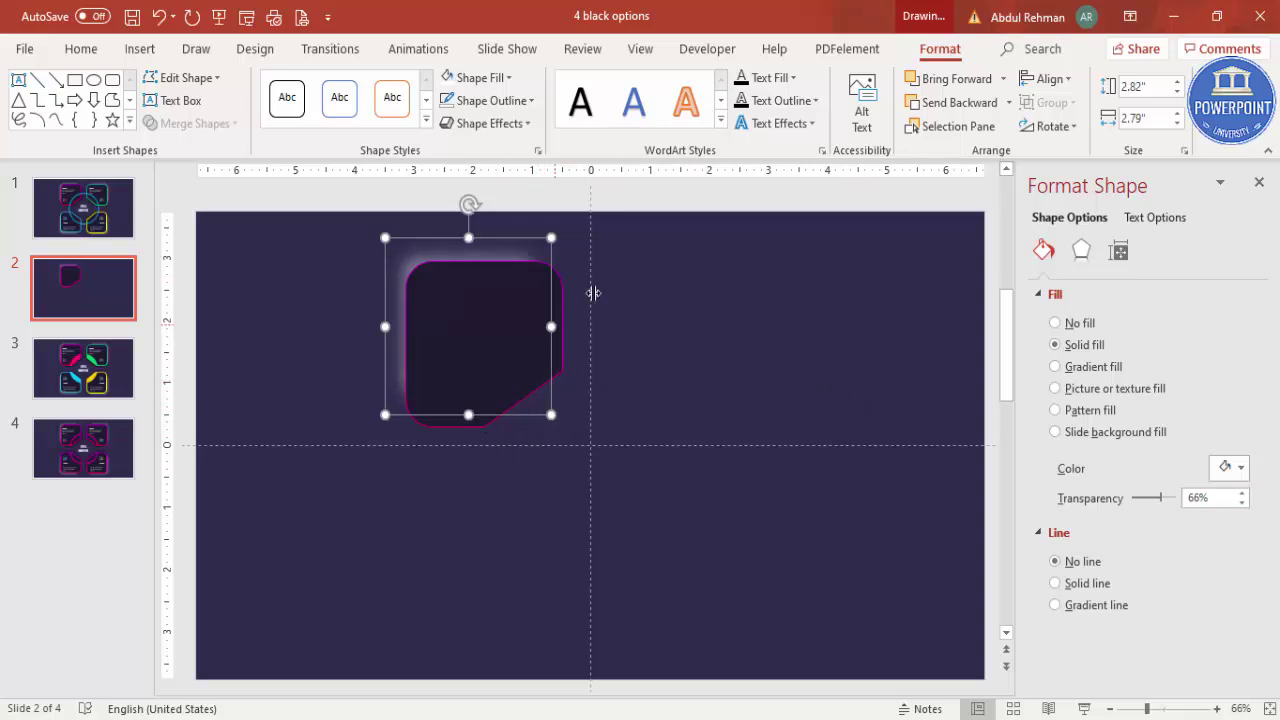
pyautogui.hotkey('ctrl', 'v')
# Fill the glow copy dark, place it behind the card slightly offset, then select all three shapes.
pyautogui.moveTo(491, 277); pyautogui.dragTo(723, 328)
pyautogui.click(478, 77)
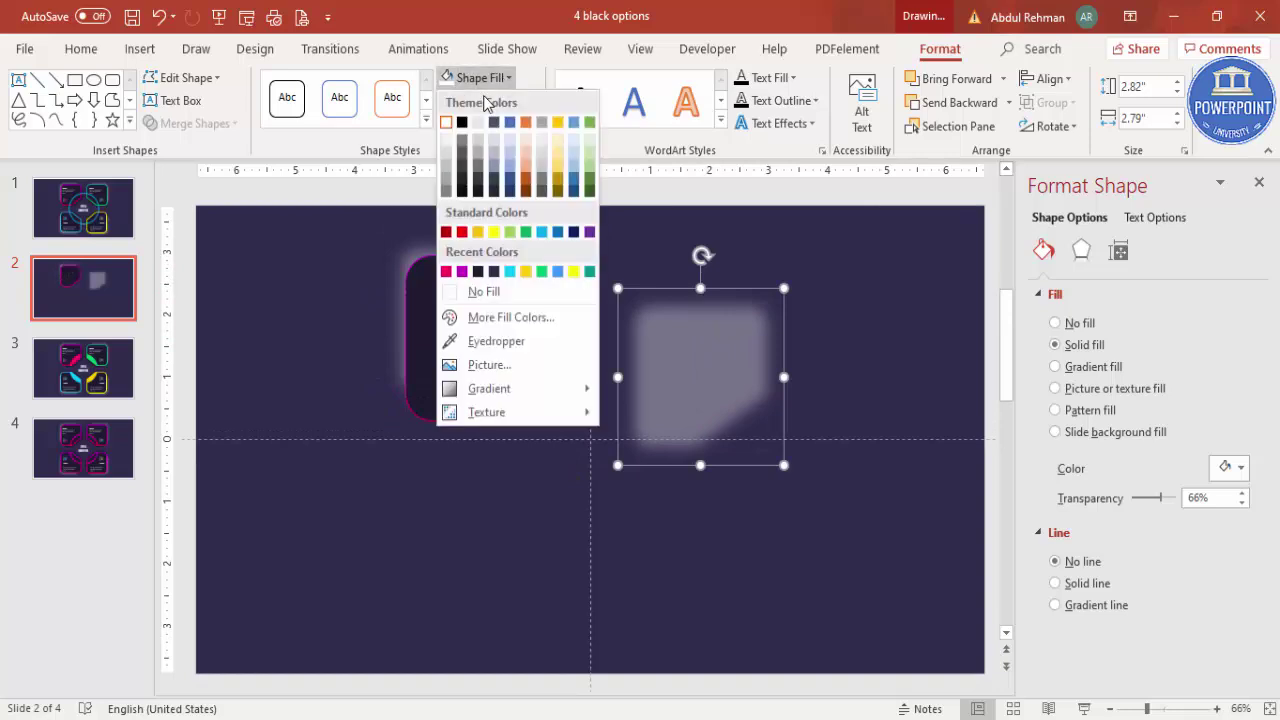
pyautogui.click(460, 123)
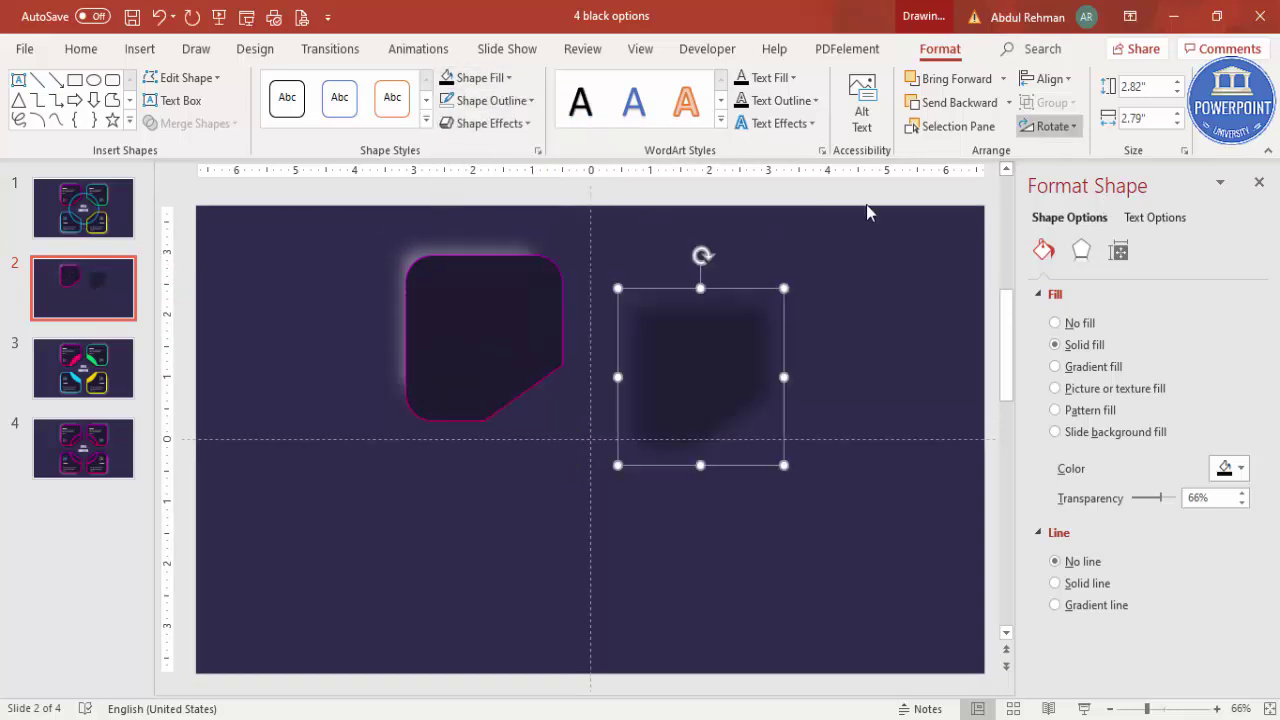
pyautogui.moveTo(723, 357); pyautogui.dragTo(528, 348)
pyautogui.hotkey('ctrl', 'Up')
pyautogui.hotkey('ctrl', 'Up')
pyautogui.hotkey('ctrl', 'Up')
pyautogui.hotkey('ctrl', 'Up')
pyautogui.hotkey('ctrl', 'Up')
pyautogui.hotkey('ctrl', 'Up')
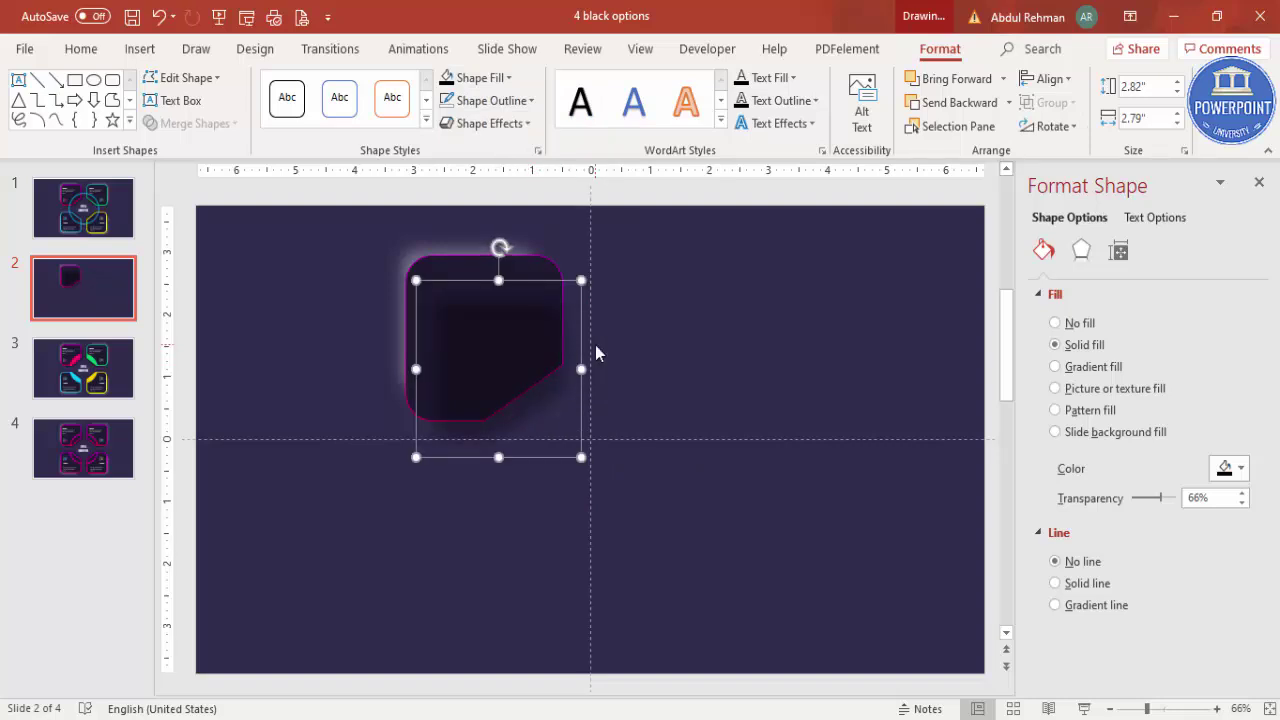
pyautogui.click(1008, 102)
pyautogui.click(965, 126)
pyautogui.click(757, 329)
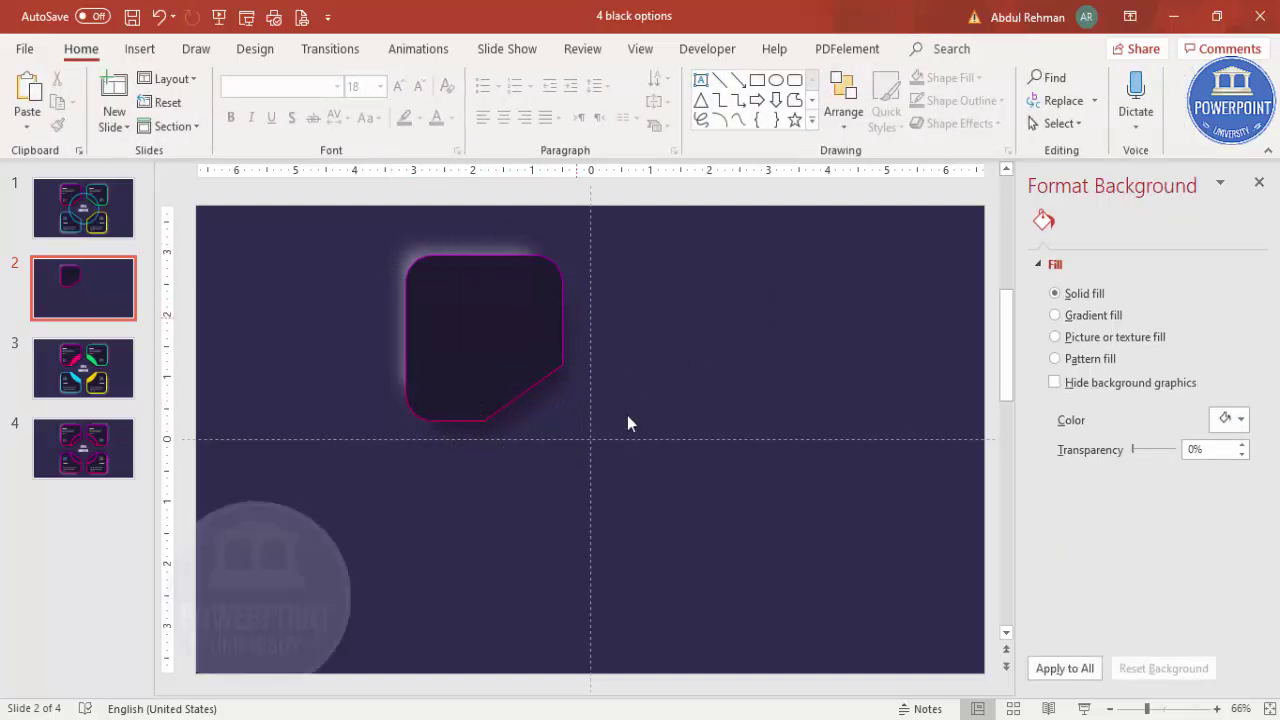
pyautogui.moveTo(666, 498); pyautogui.dragTo(314, 186)
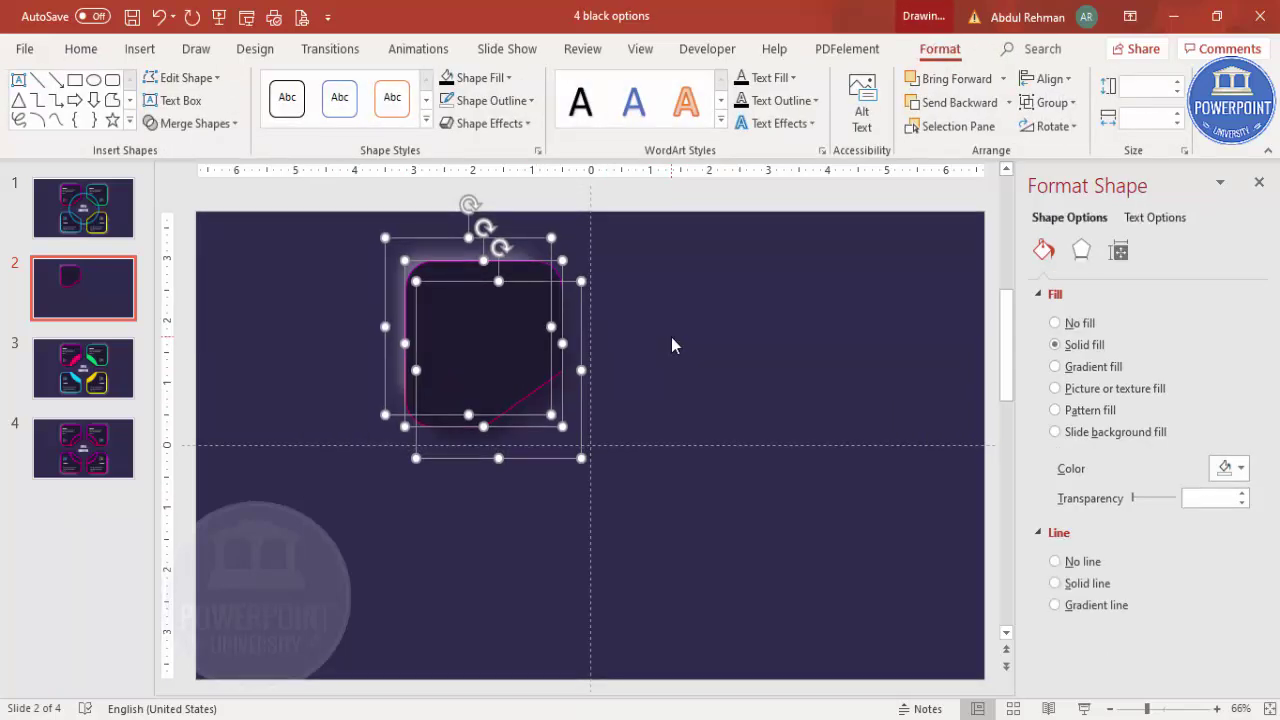
# Group the card with its glow and shadow, then add a horizontally mirrored copy on the right.
pyautogui.hotkey('alt', 'j')
pyautogui.press('d')
pyautogui.press('m')
pyautogui.press('i')
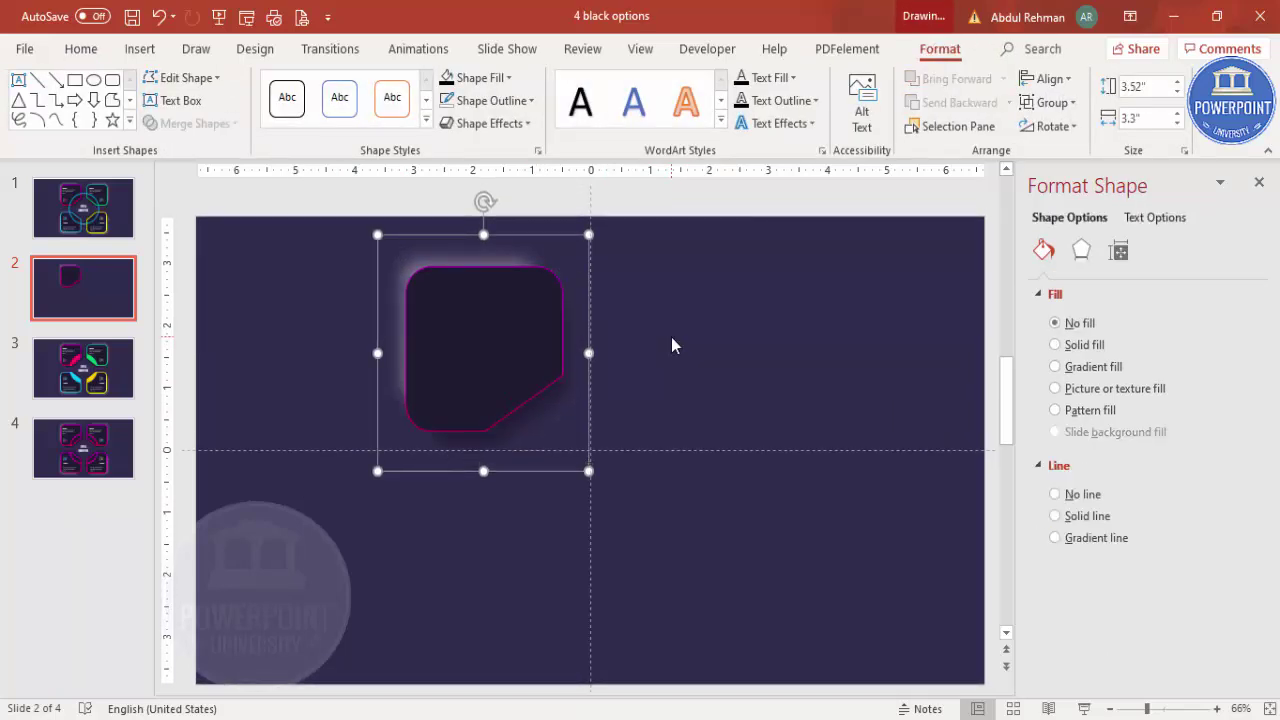
pyautogui.moveTo(492, 333); pyautogui.dragTo(717, 294)
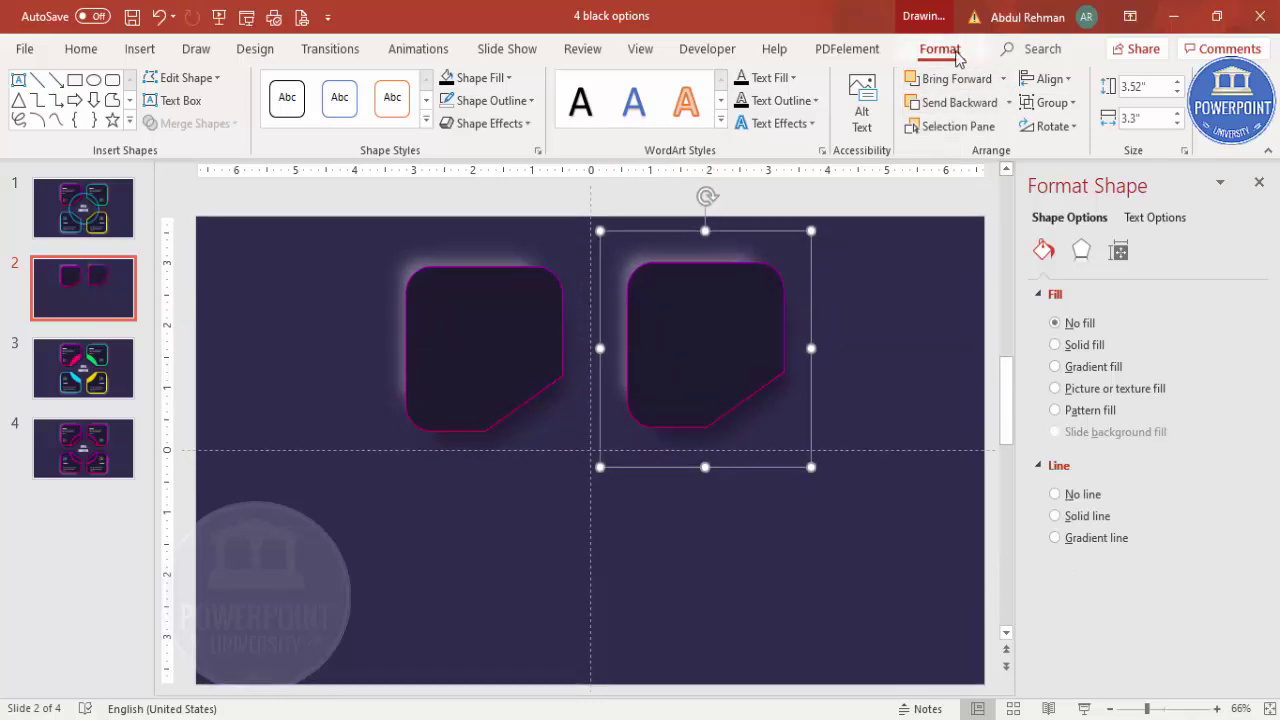
pyautogui.click(1051, 127)
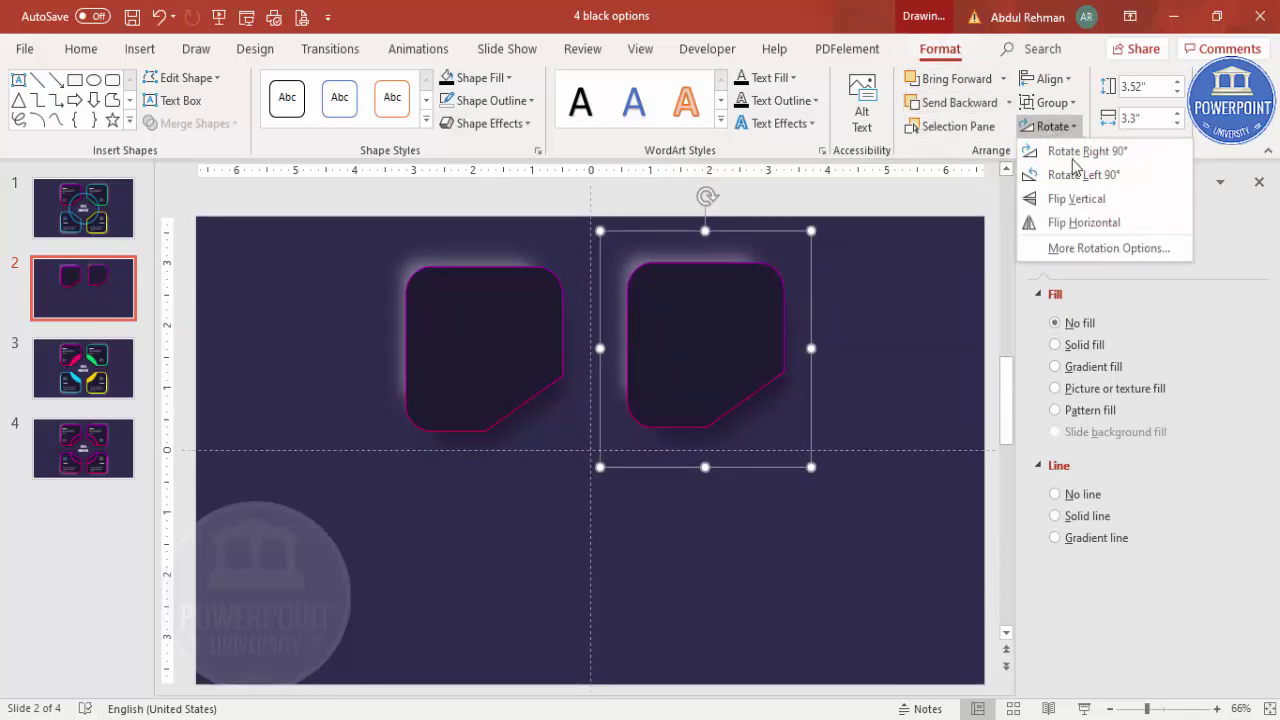
pyautogui.click(1088, 223)
pyautogui.moveTo(725, 362); pyautogui.dragTo(672, 518)
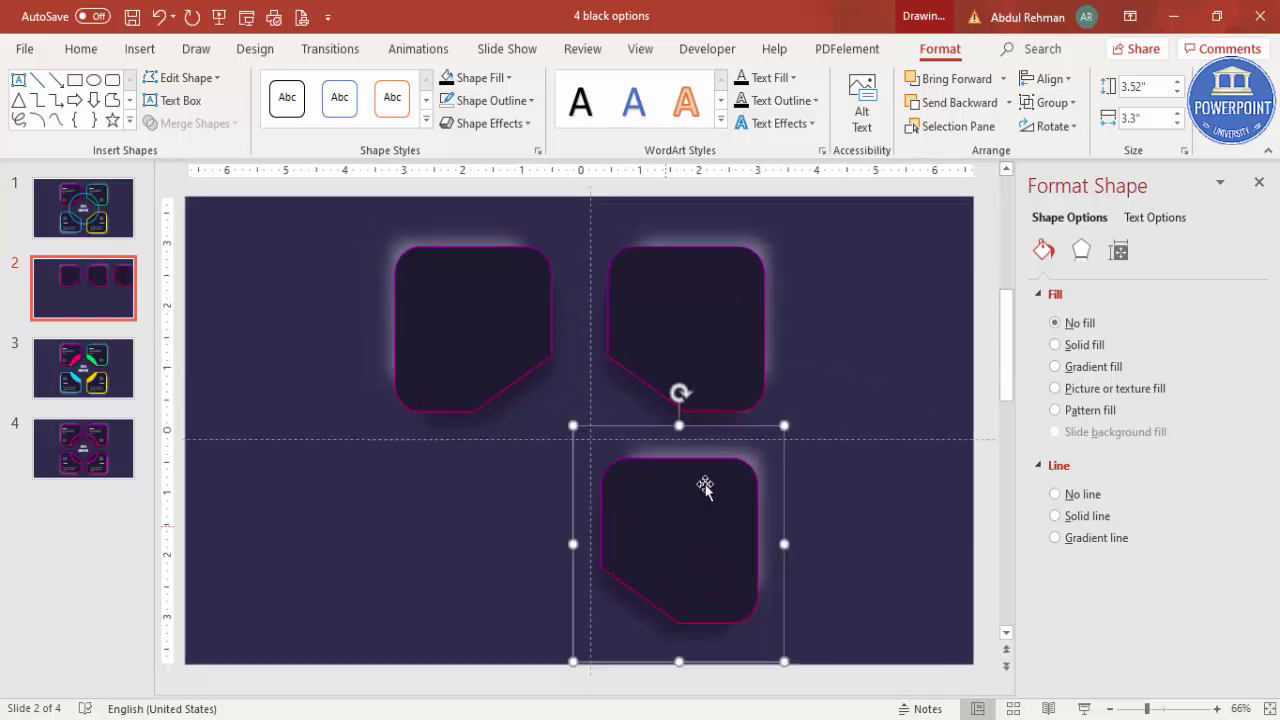
# Flip further copies into the bottom-right and bottom-left positions to complete the 2×2 grid.
pyautogui.click(1053, 126)
pyautogui.click(1073, 222)
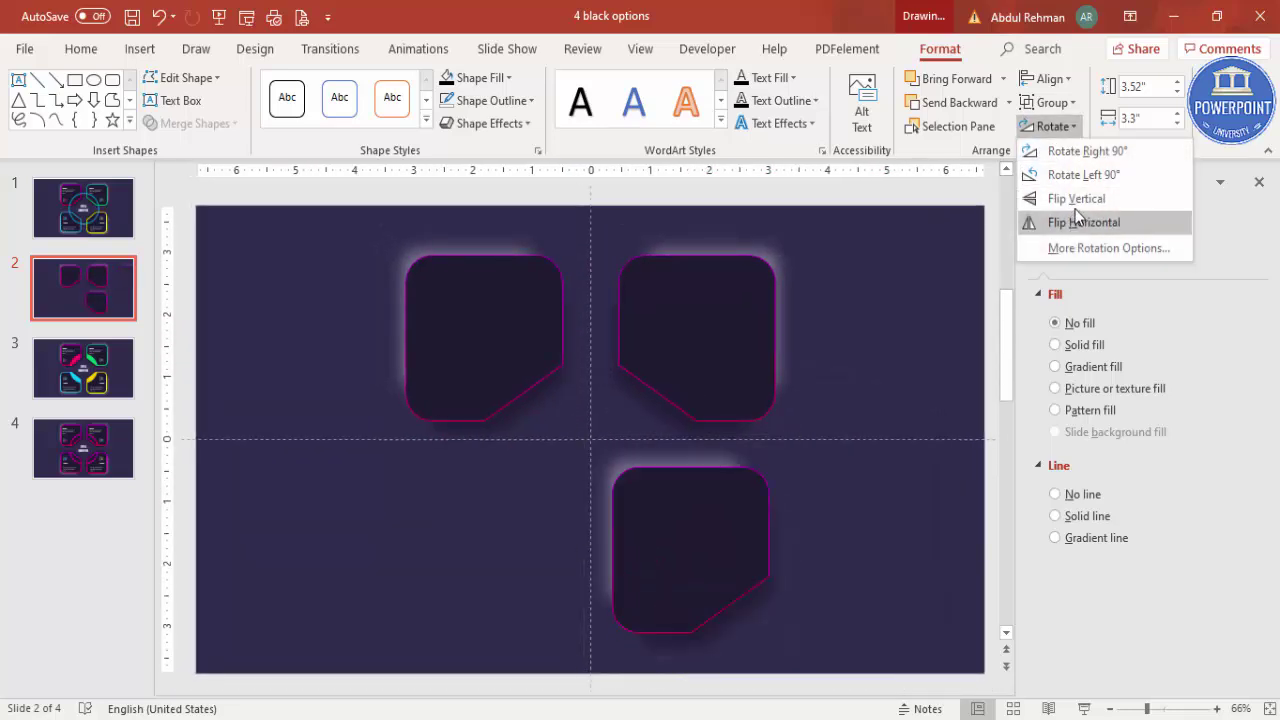
pyautogui.click(1084, 199)
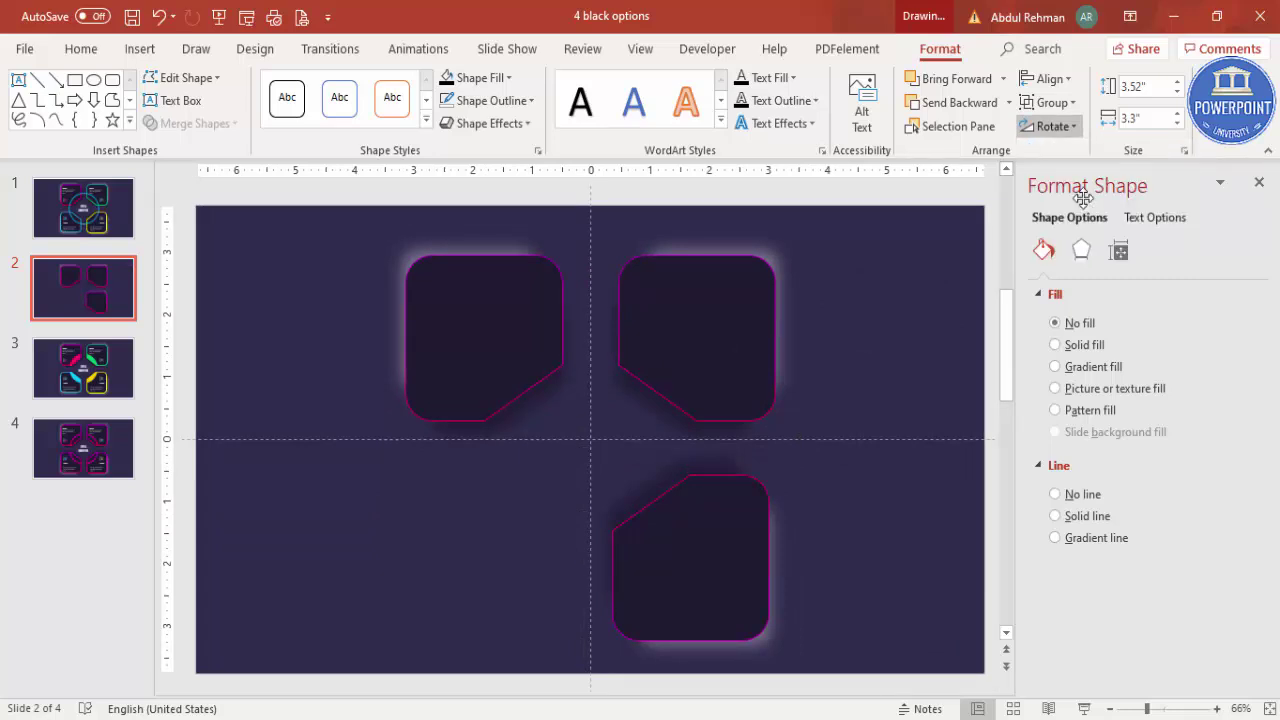
pyautogui.click(717, 520)
pyautogui.moveTo(719, 533); pyautogui.dragTo(515, 412)
pyautogui.scroll(-3, 737, 529)
pyautogui.scroll(2, 520, 417)
pyautogui.click(1052, 126)
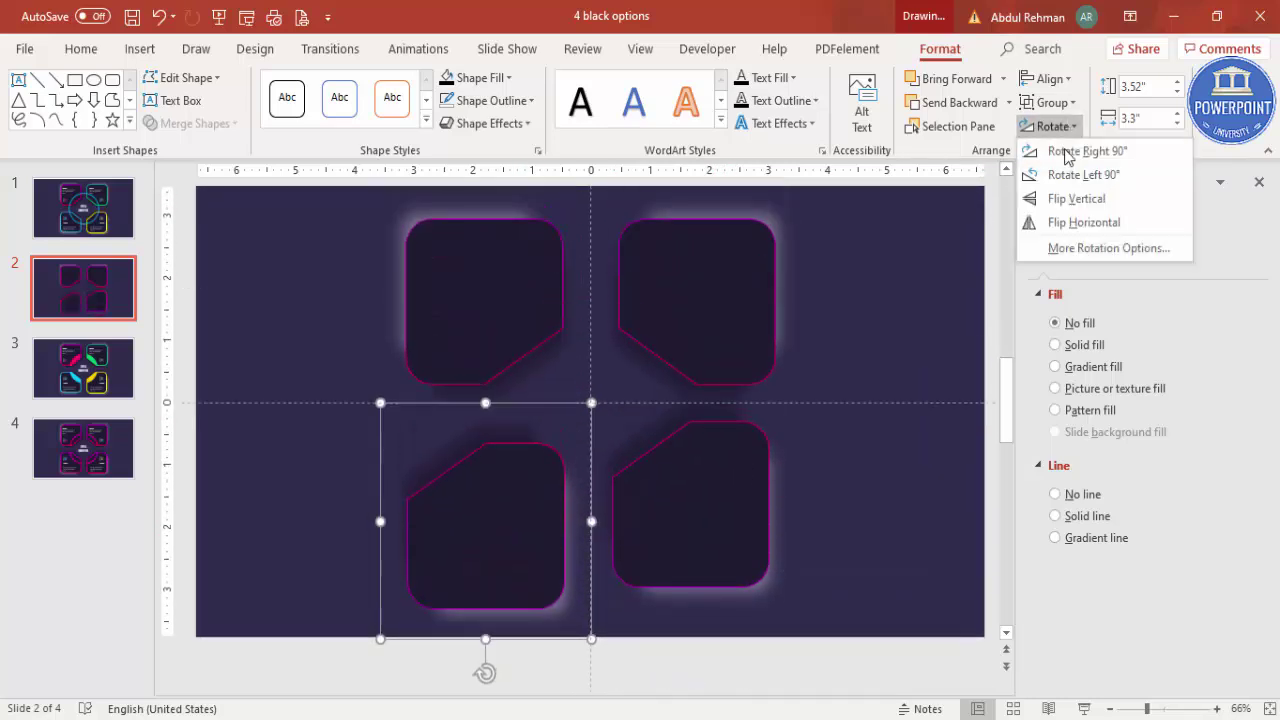
pyautogui.click(1071, 225)
pyautogui.scroll(1, 518, 530)
pyautogui.moveTo(518, 530)
pyautogui.mouseDown()
pyautogui.moveTo(517, 514)
pyautogui.moveTo(517, 538)
pyautogui.mouseUp()
pyautogui.moveTo(516, 541); pyautogui.dragTo(516, 543)
pyautogui.click(873, 385)
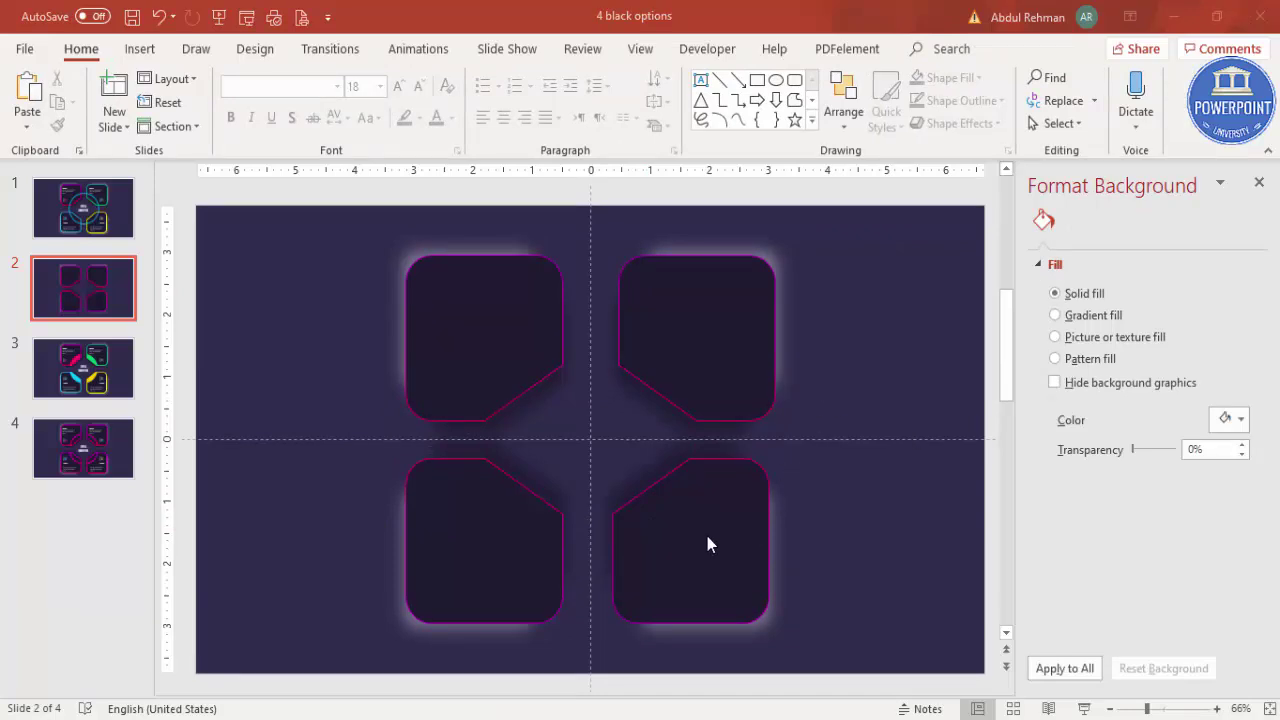
# Set the top-right card's first outline gradient stop to yellow.
pyautogui.click(745, 332)
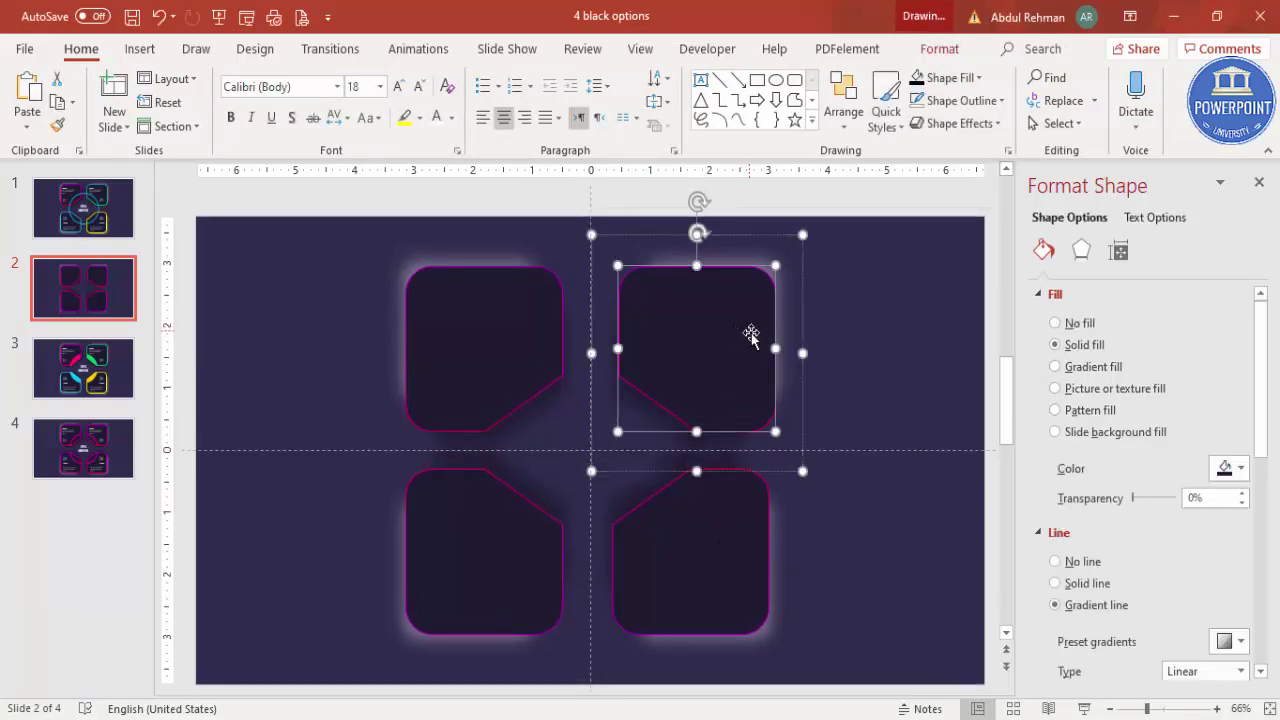
pyautogui.moveTo(1264, 449); pyautogui.dragTo(1083, 523)
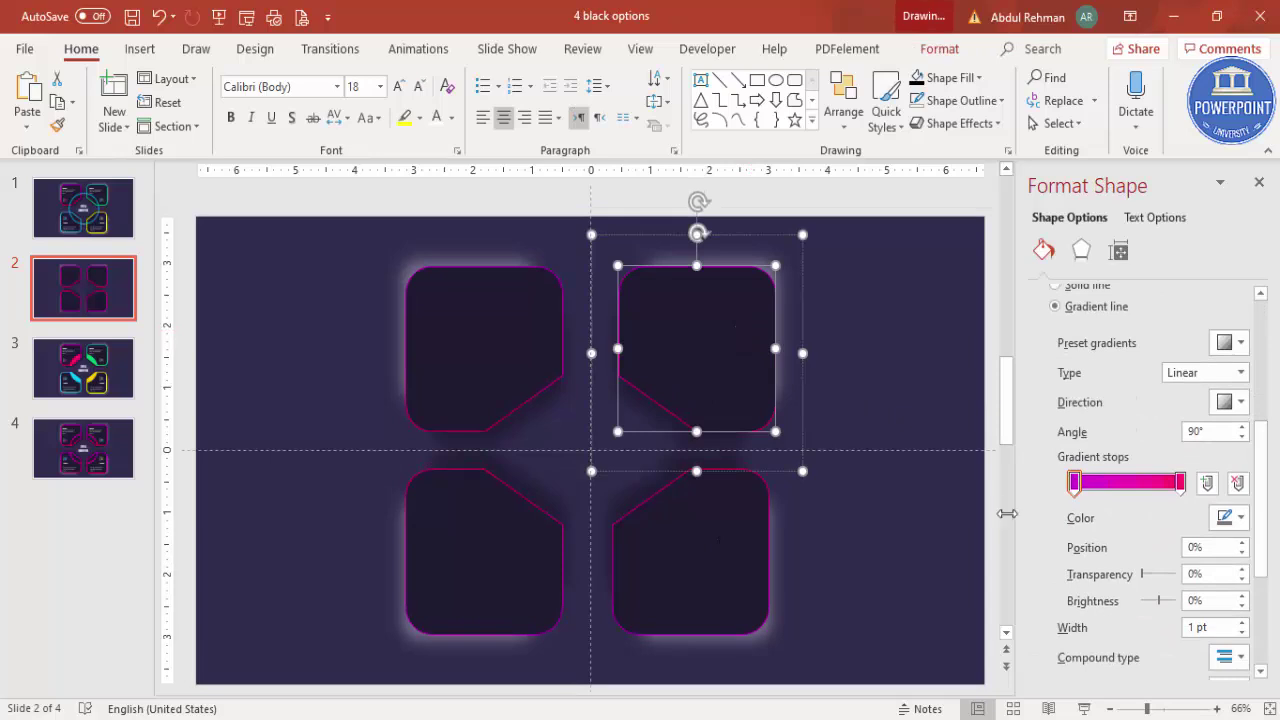
pyautogui.click(1075, 484)
pyautogui.click(1224, 517)
pyautogui.click(1145, 492)
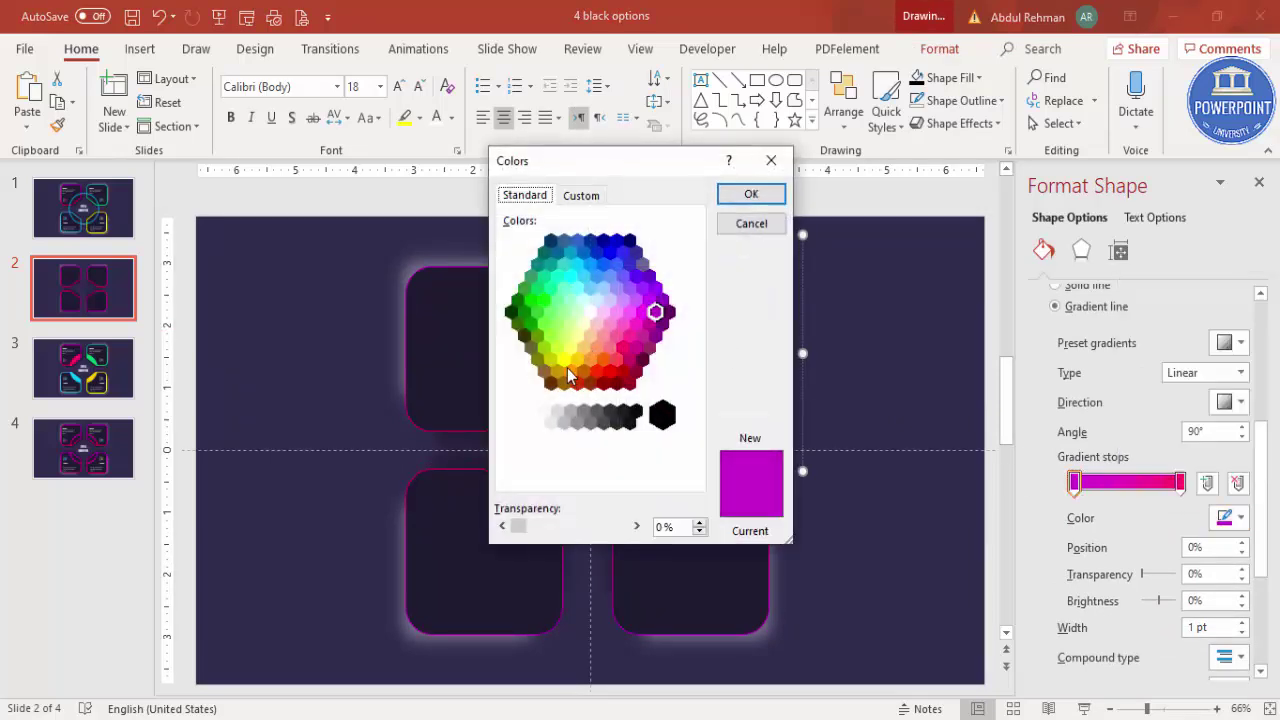
pyautogui.click(567, 363)
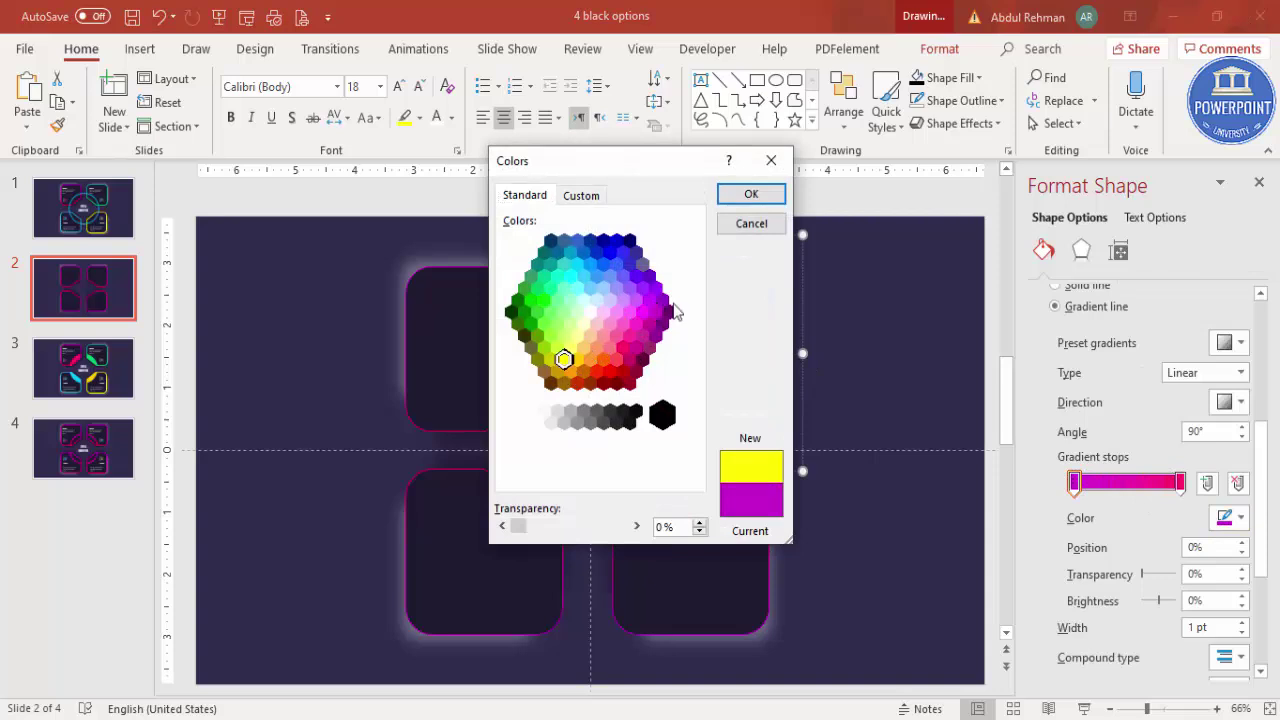
pyautogui.click(750, 194)
# Make the second gradient stop yellow-orange, then select the bottom-right card.
pyautogui.click(1180, 484)
pyautogui.click(1226, 517)
pyautogui.click(1166, 476)
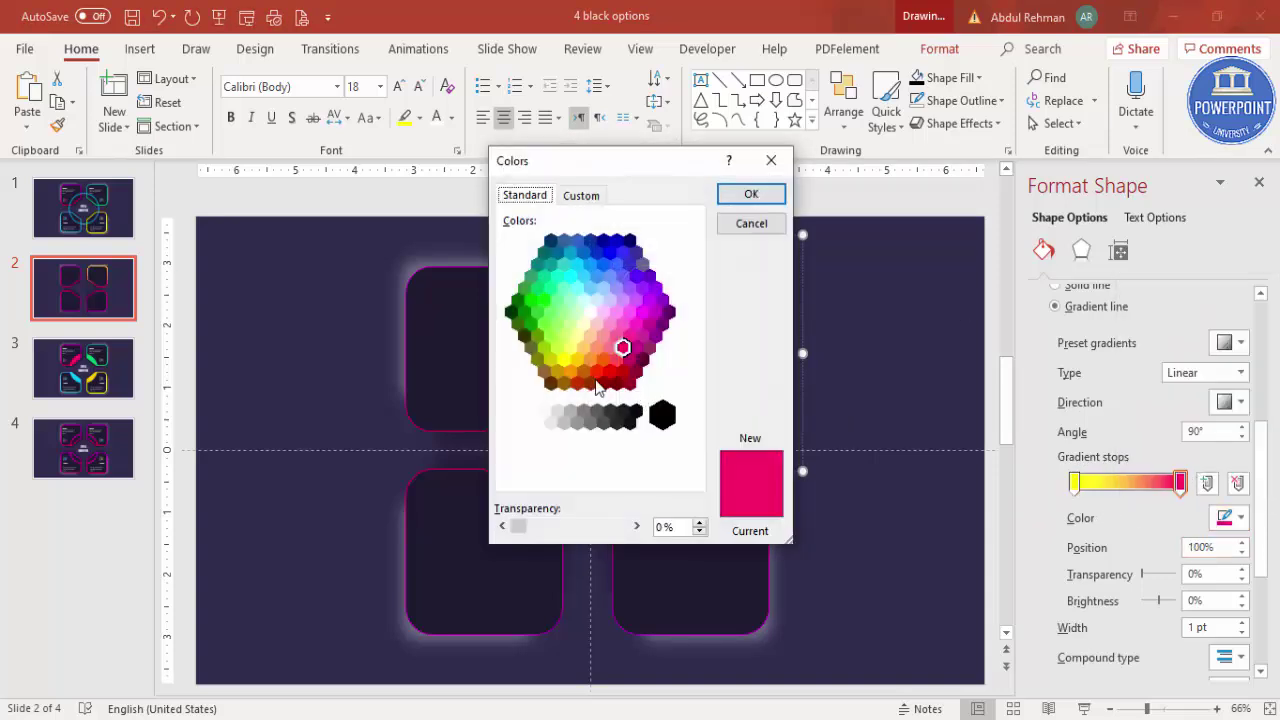
pyautogui.click(570, 371)
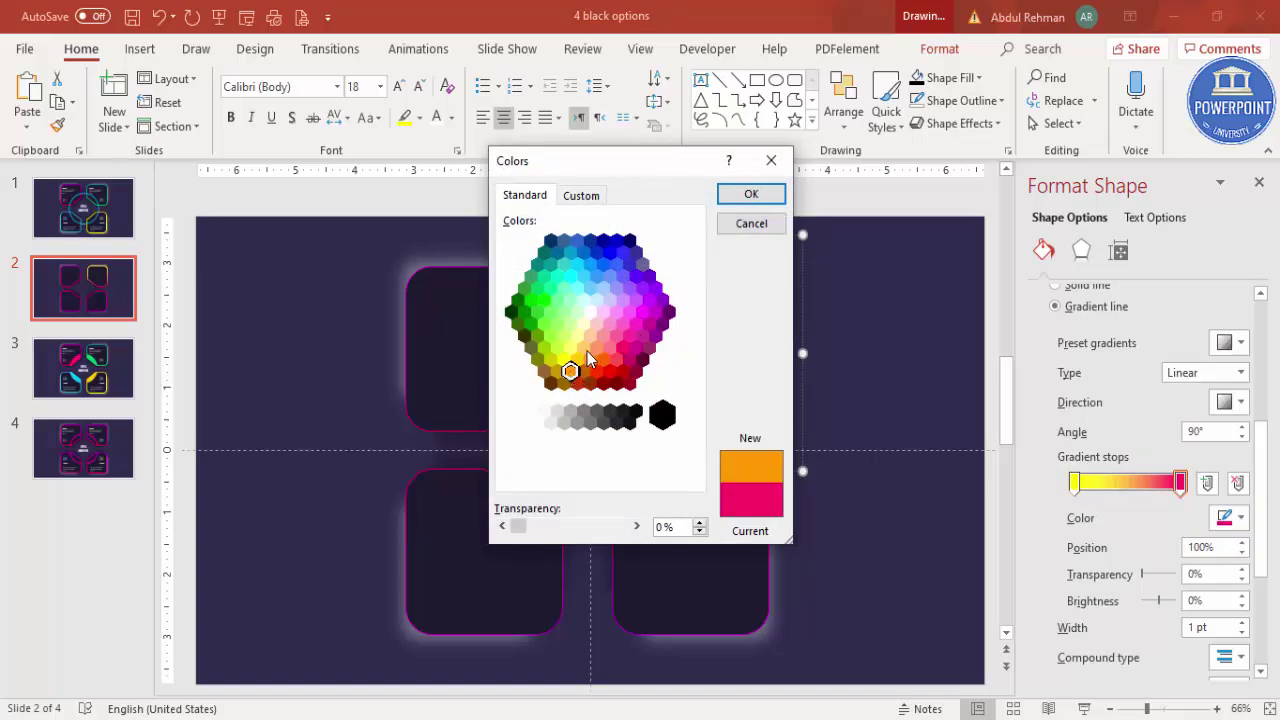
pyautogui.click(576, 359)
pyautogui.click(776, 195)
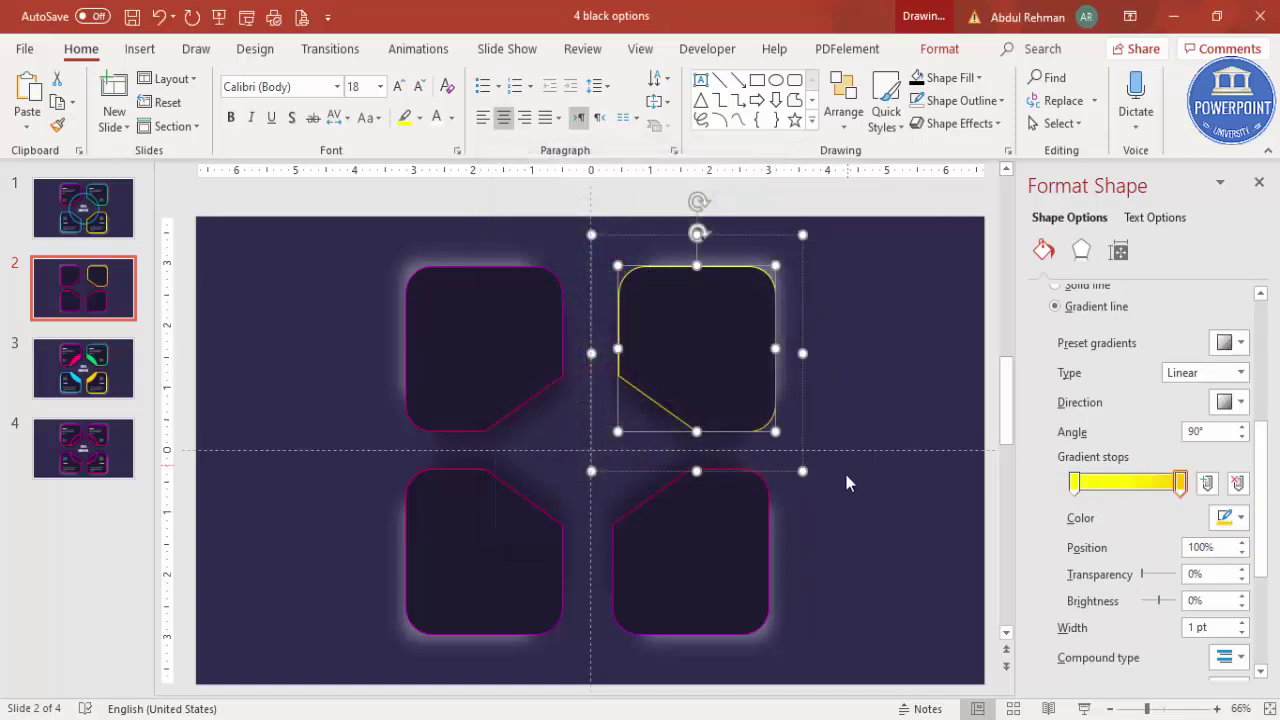
pyautogui.click(755, 543)
pyautogui.scroll(-1, 751, 514)
pyautogui.click(731, 474)
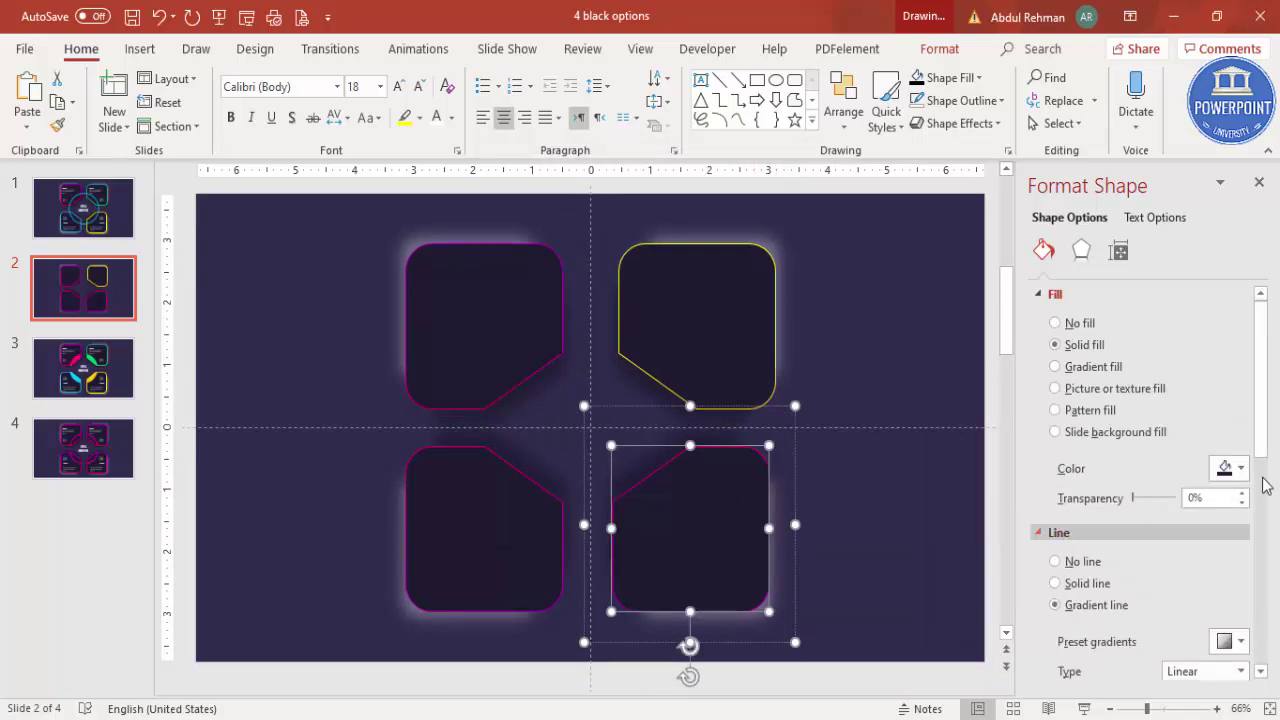
# Set the bottom-right card's left outline gradient stop to teal.
pyautogui.scroll(-5, 1266, 457)
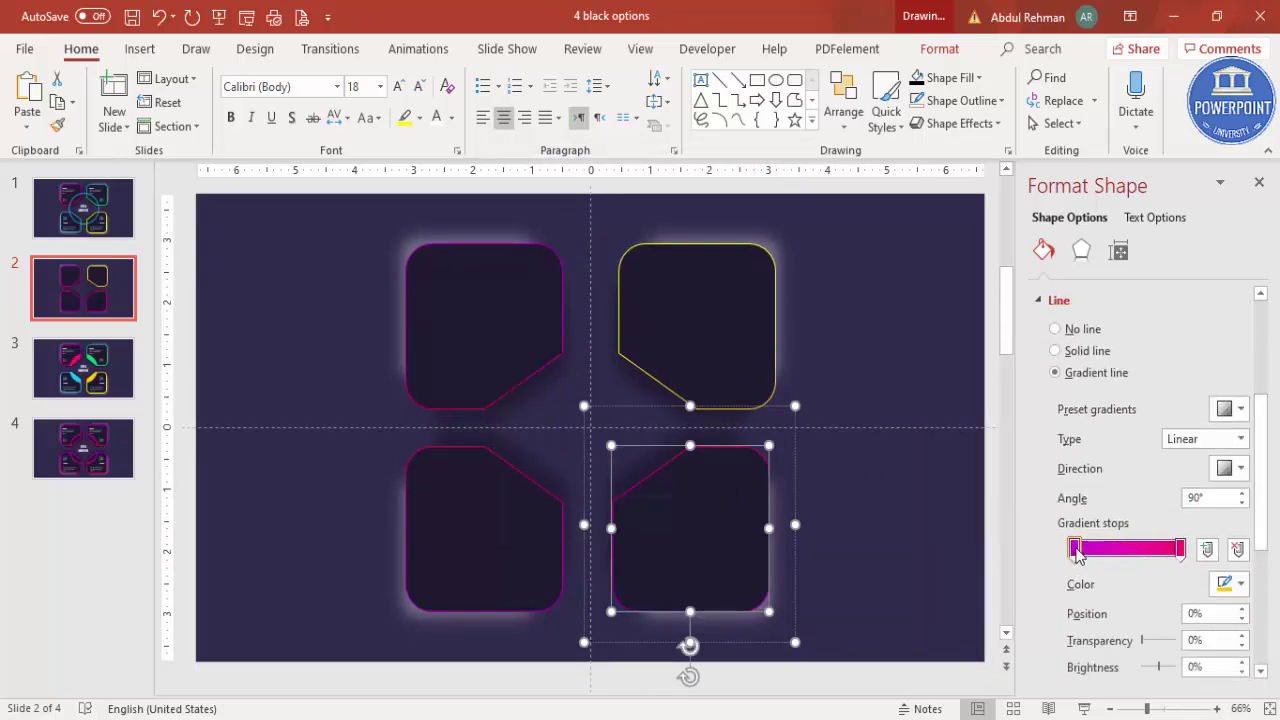
pyautogui.click(1240, 584)
pyautogui.click(1140, 560)
pyautogui.click(1176, 548)
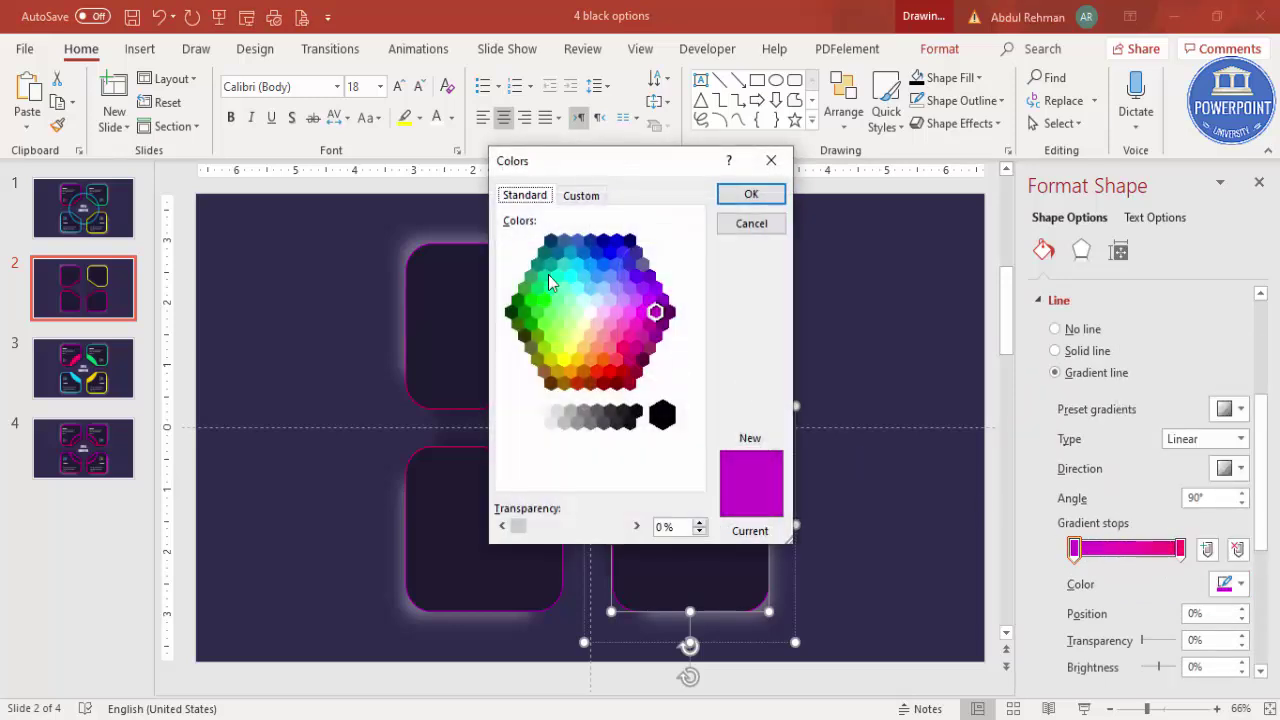
pyautogui.click(550, 264)
pyautogui.click(750, 195)
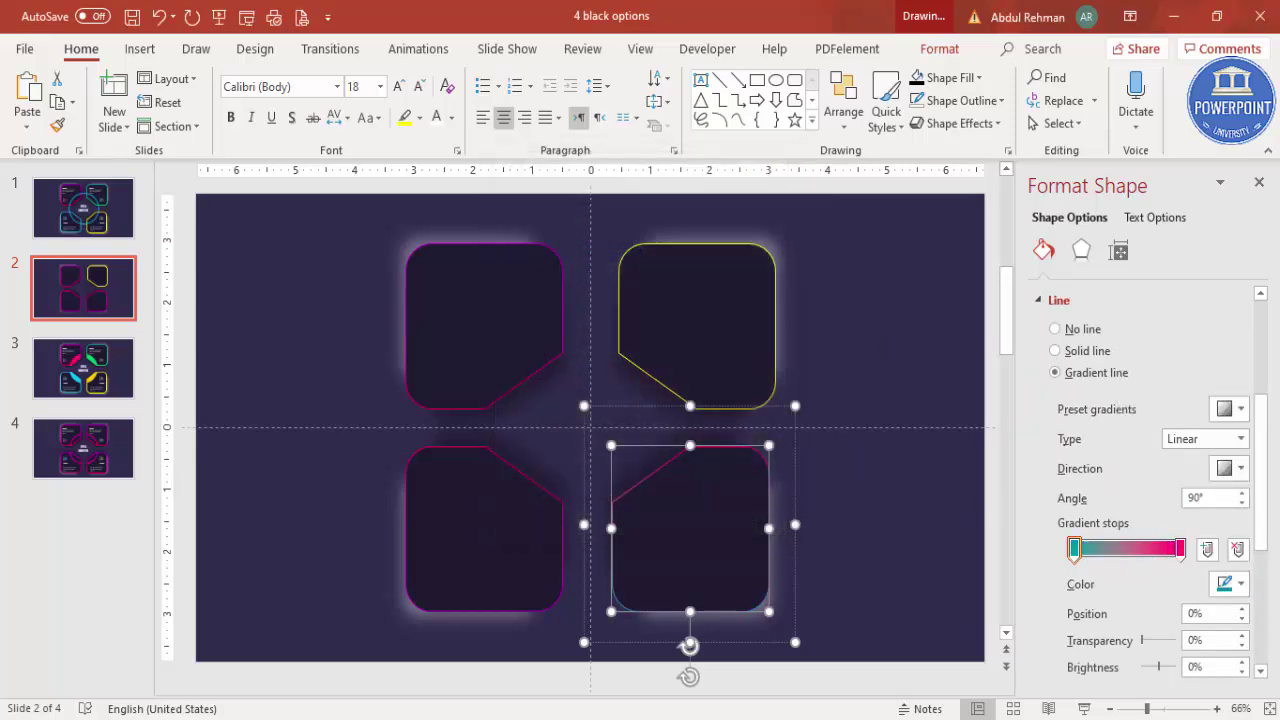
# Make the right gradient stop green, then select the bottom-left card.
pyautogui.click(1180, 548)
pyautogui.click(1232, 584)
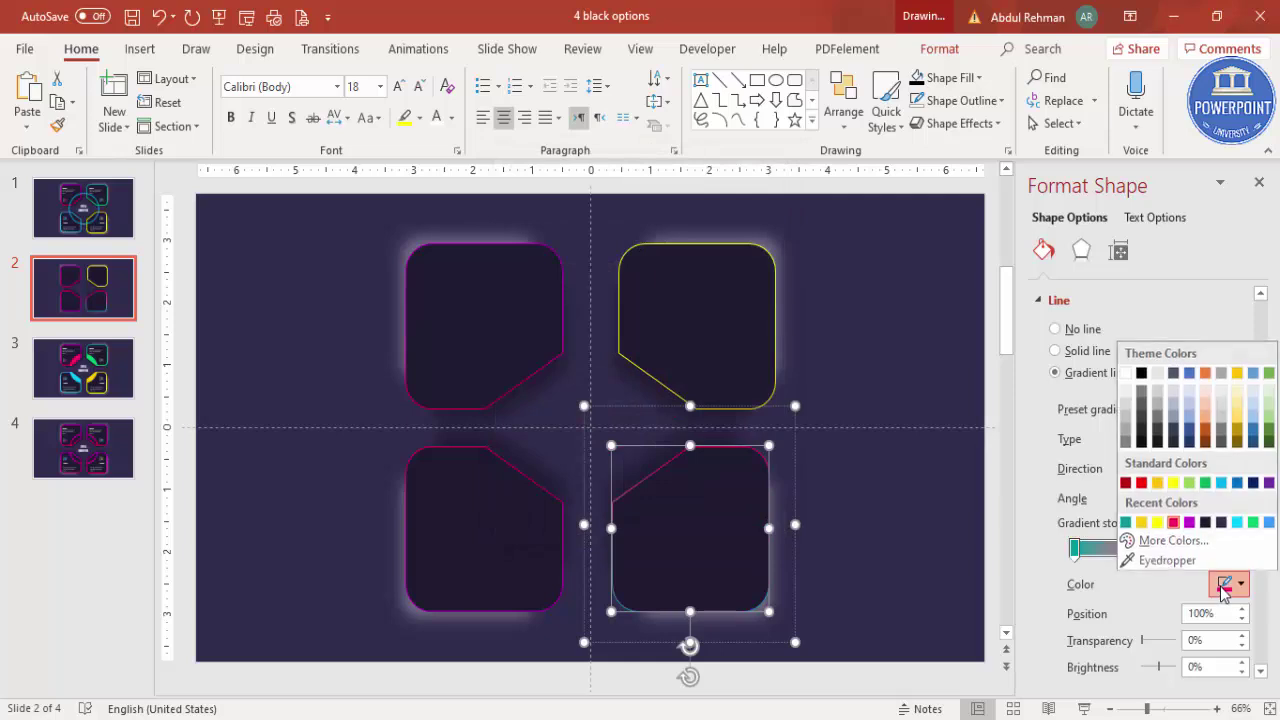
pyautogui.click(1160, 537)
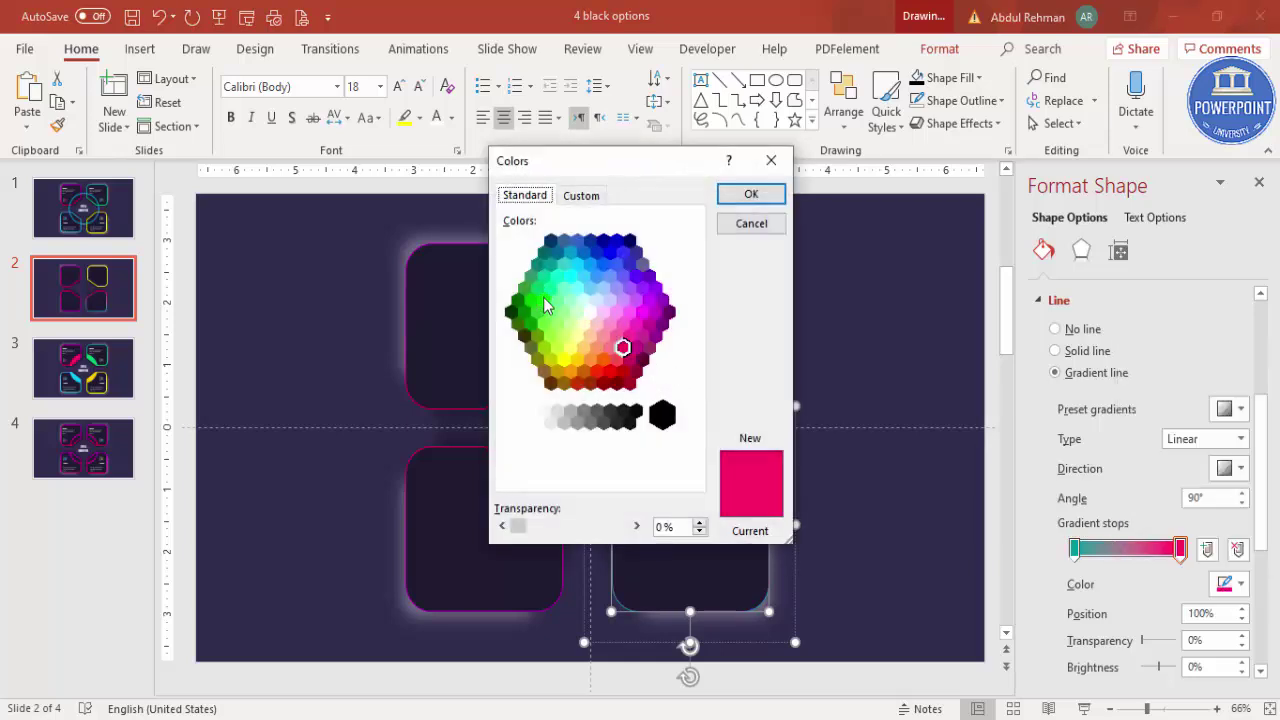
pyautogui.click(550, 290)
pyautogui.click(750, 194)
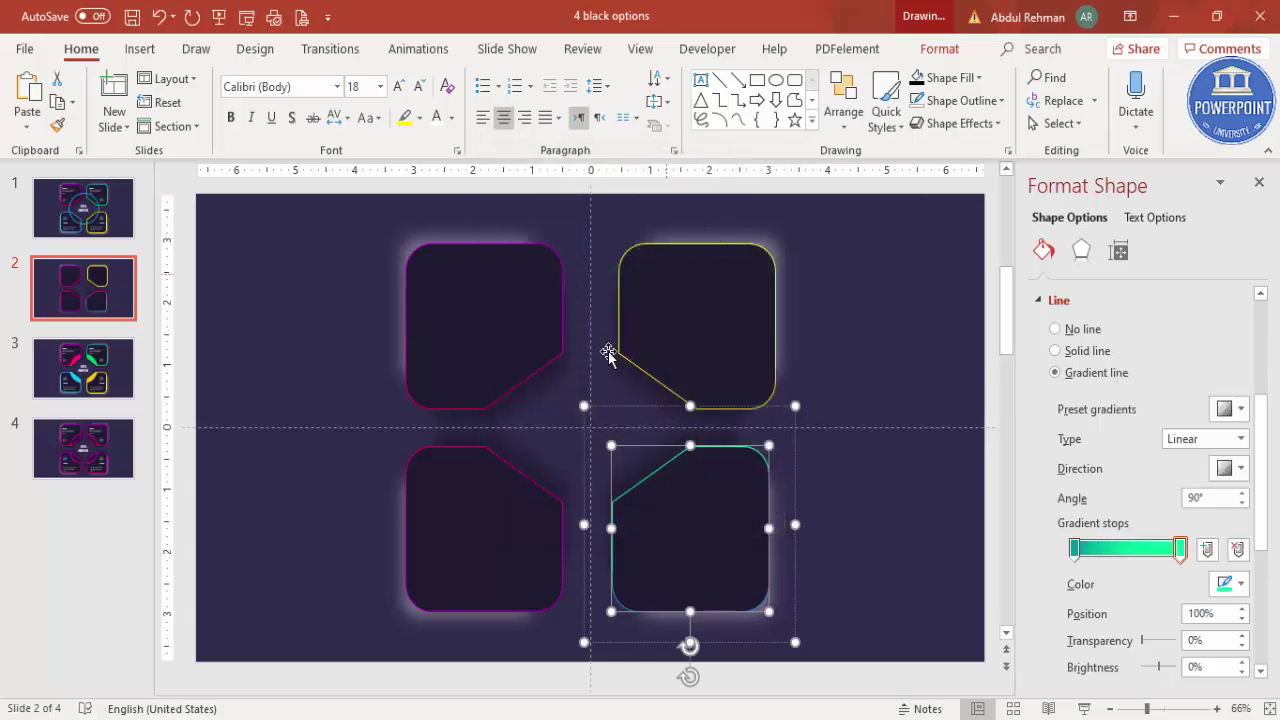
pyautogui.click(520, 492)
pyautogui.click(494, 471)
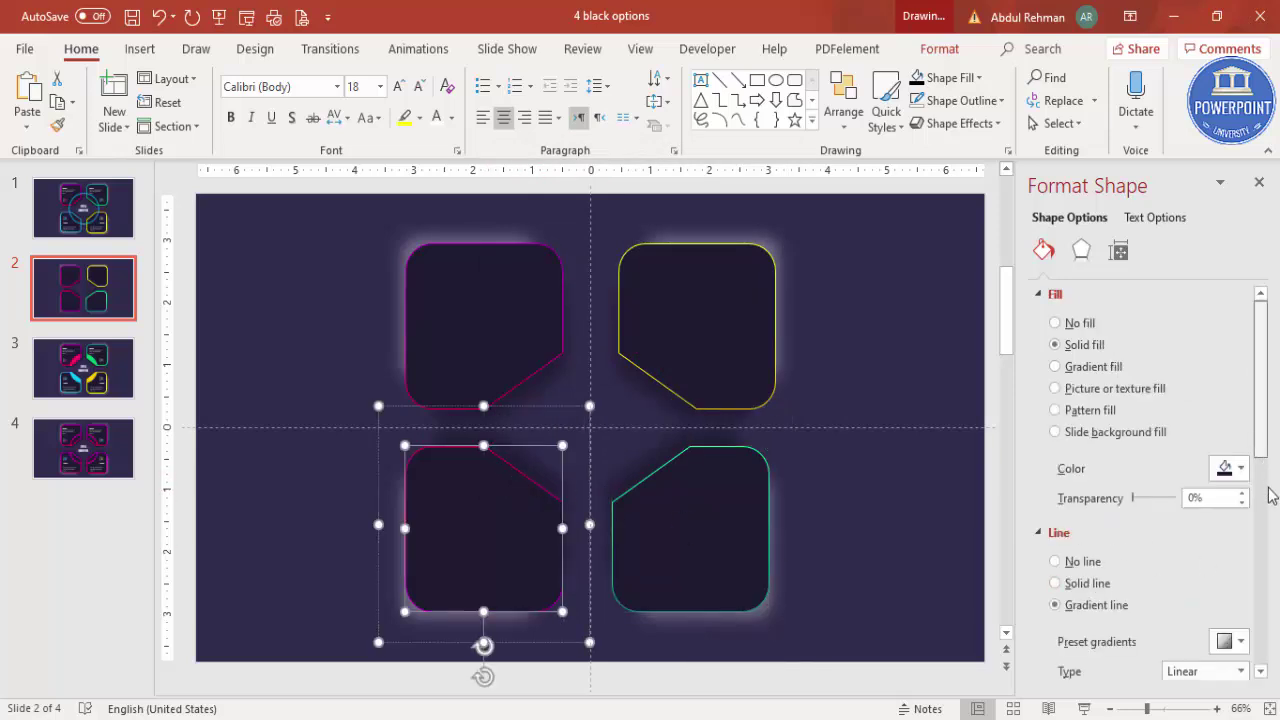
# Set the bottom-left card's left outline gradient stop to light blue.
pyautogui.scroll(-5, 1262, 480)
pyautogui.click(1074, 505)
pyautogui.click(1238, 540)
pyautogui.click(802, 487)
pyautogui.click(592, 265)
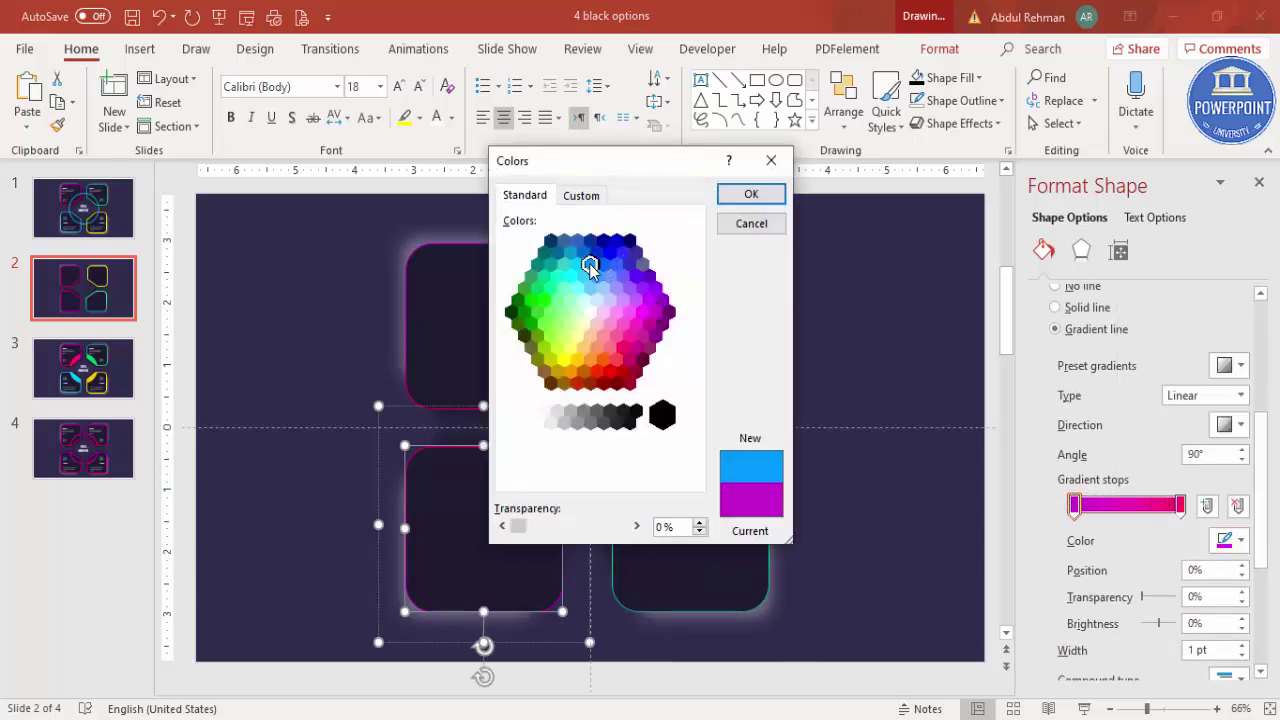
pyautogui.click(751, 194)
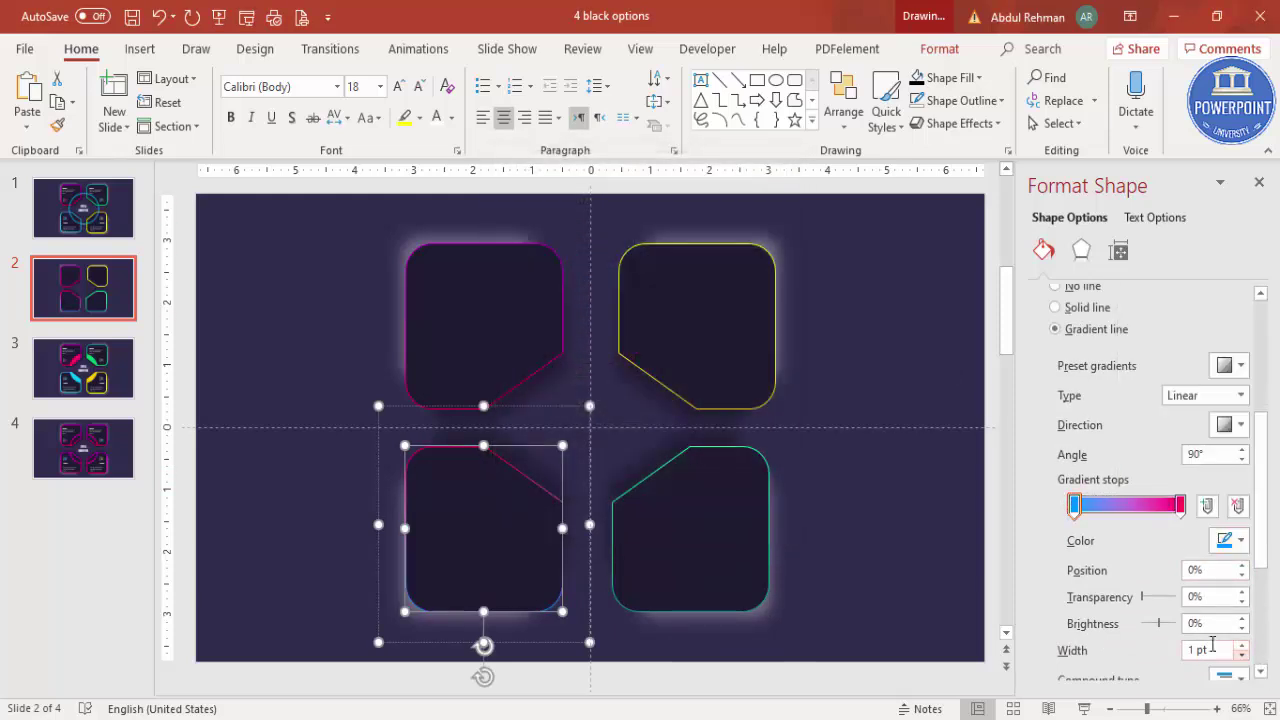
# Make the right gradient stop cyan and deselect the card.
pyautogui.click(1180, 505)
pyautogui.click(1240, 540)
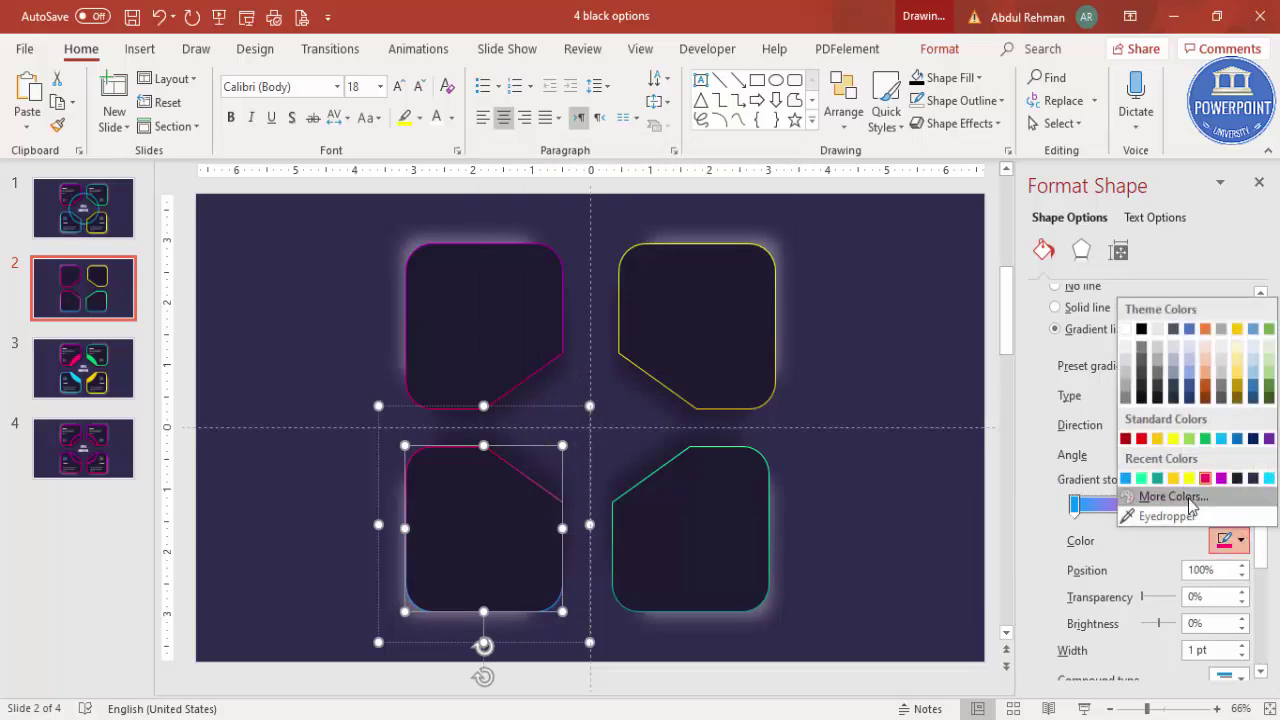
pyautogui.click(1168, 491)
pyautogui.click(577, 265)
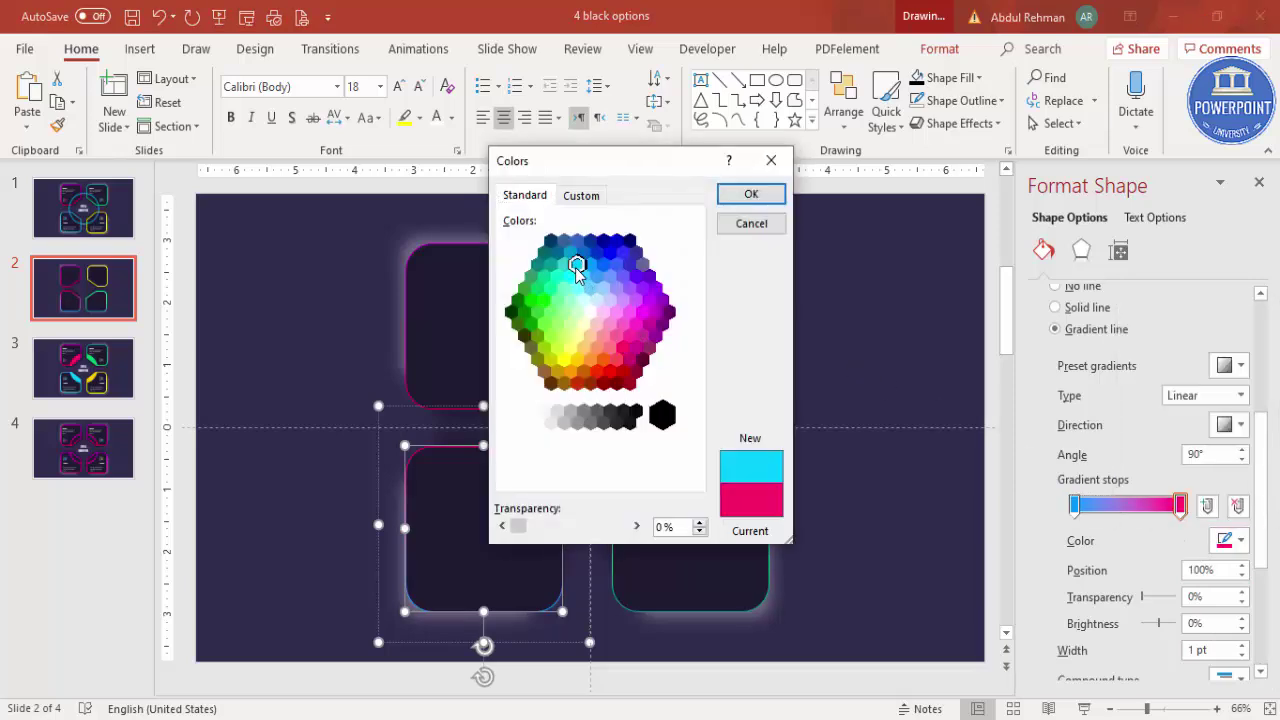
pyautogui.click(750, 194)
pyautogui.click(778, 293)
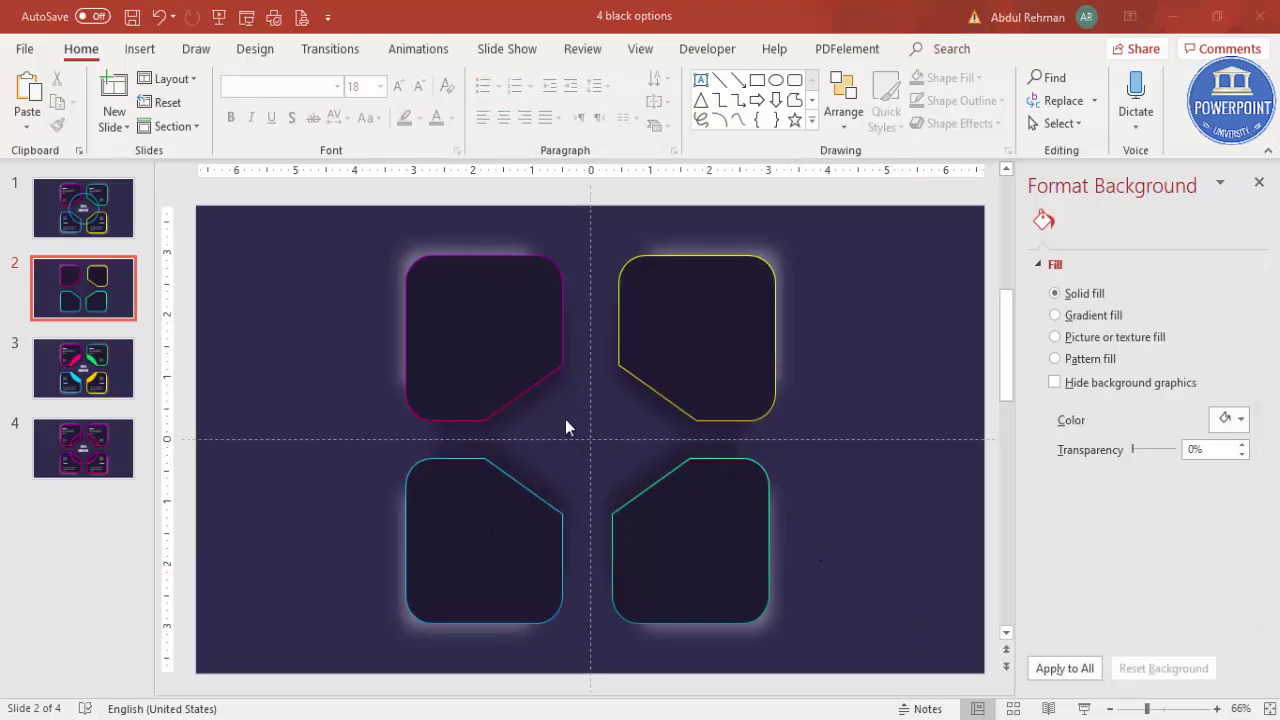
# Align the two right cards on their right edges and the two left cards on their left edges.
pyautogui.click(709, 337)
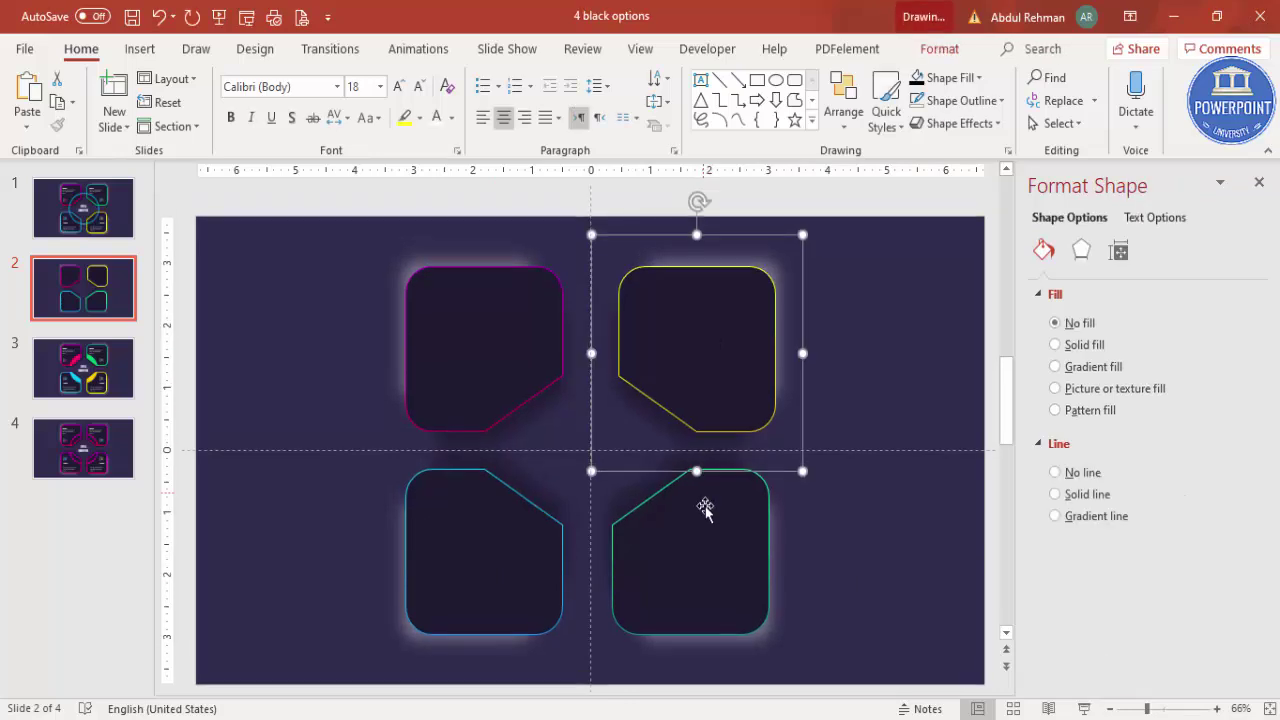
pyautogui.keyDown('shift'); pyautogui.click(714, 565); pyautogui.keyUp('shift')
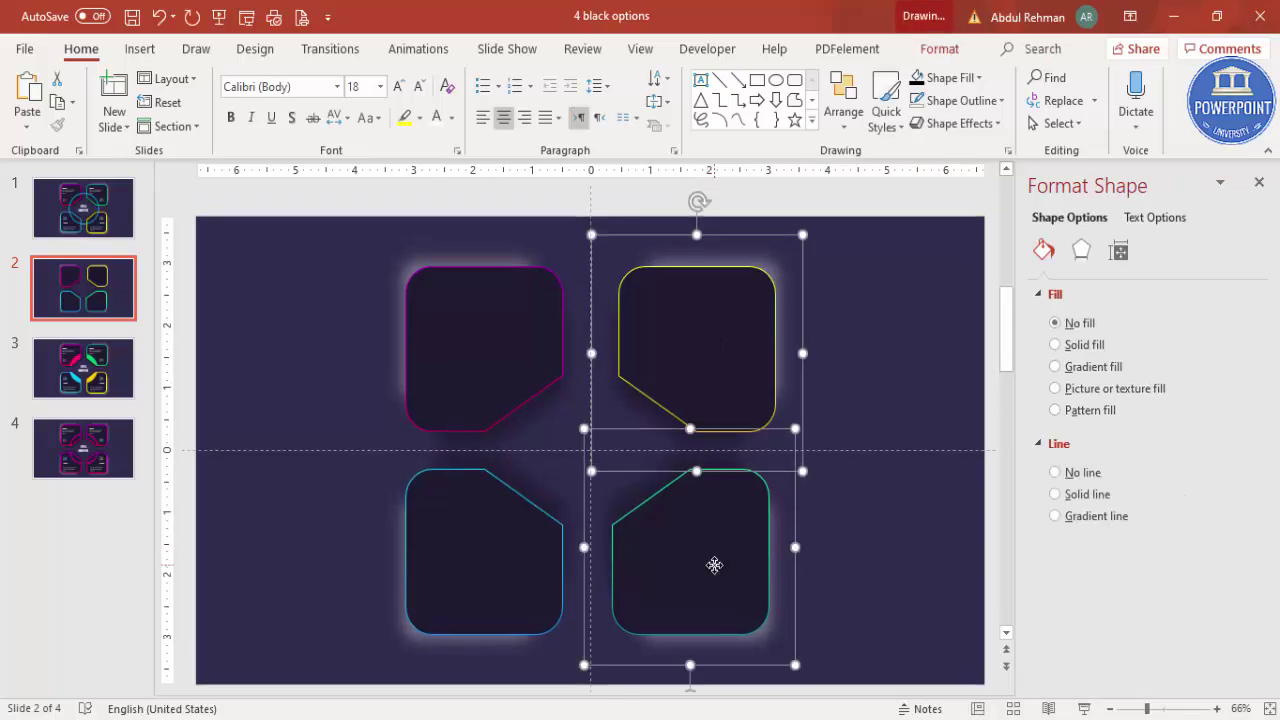
pyautogui.click(946, 52)
pyautogui.click(1048, 80)
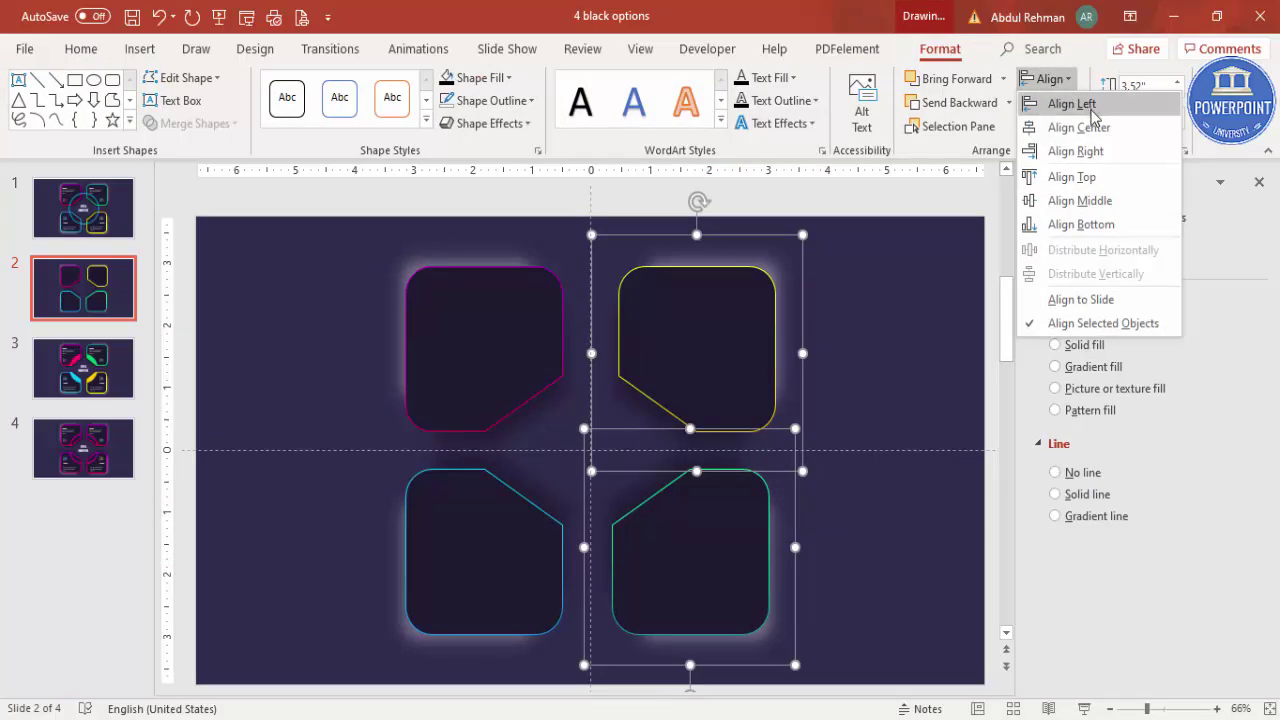
pyautogui.click(1076, 151)
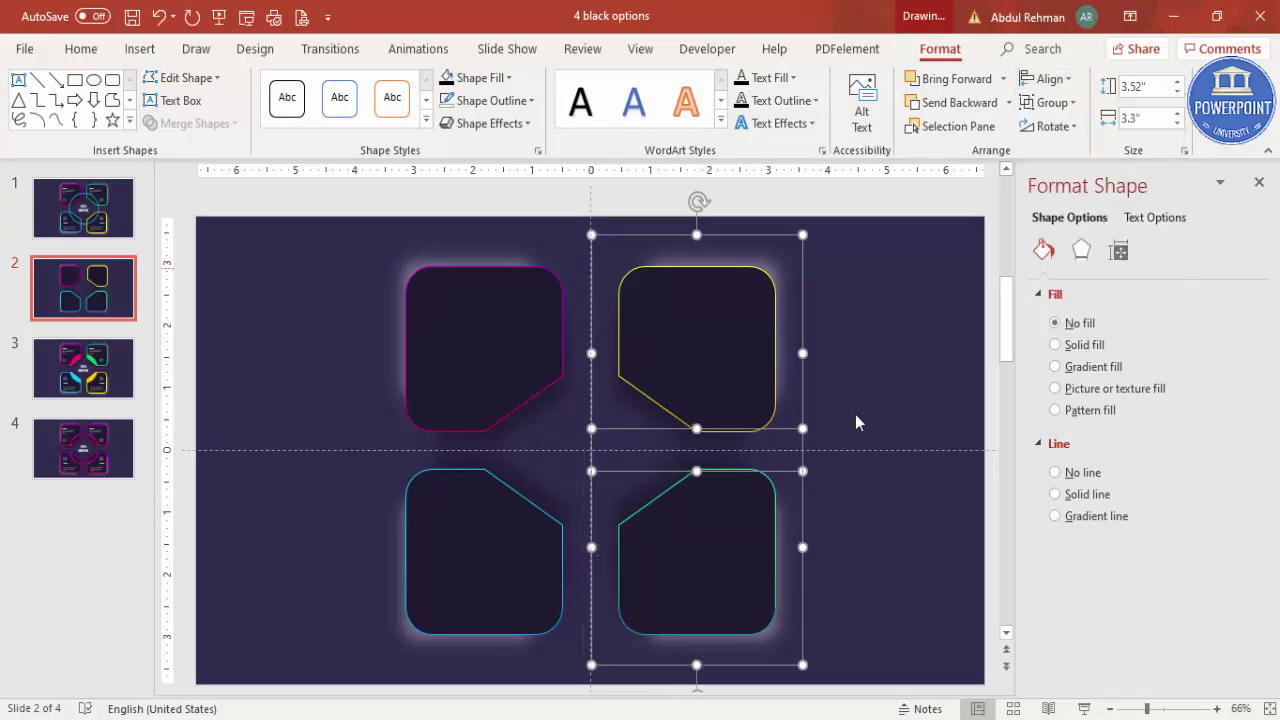
pyautogui.click(534, 347)
pyautogui.keyDown('shift'); pyautogui.click(471, 529); pyautogui.keyUp('shift')
pyautogui.click(1048, 79)
pyautogui.click(1063, 104)
# Check the top and bottom card pairs, then turn off the slide guides.
pyautogui.click(901, 325)
pyautogui.click(603, 311)
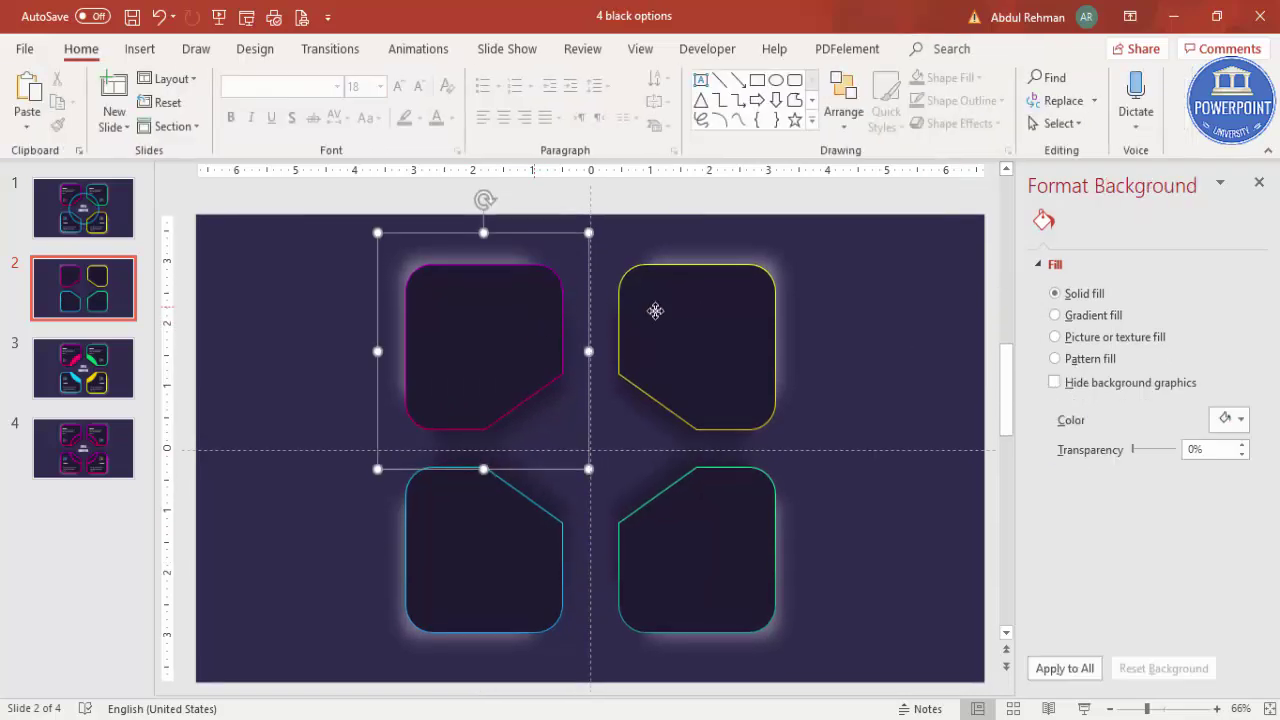
pyautogui.keyDown('shift'); pyautogui.click(763, 298); pyautogui.keyUp('shift')
pyautogui.click(484, 550)
pyautogui.scroll(-1, 505, 545)
pyautogui.keyDown('shift'); pyautogui.click(682, 538); pyautogui.keyUp('shift')
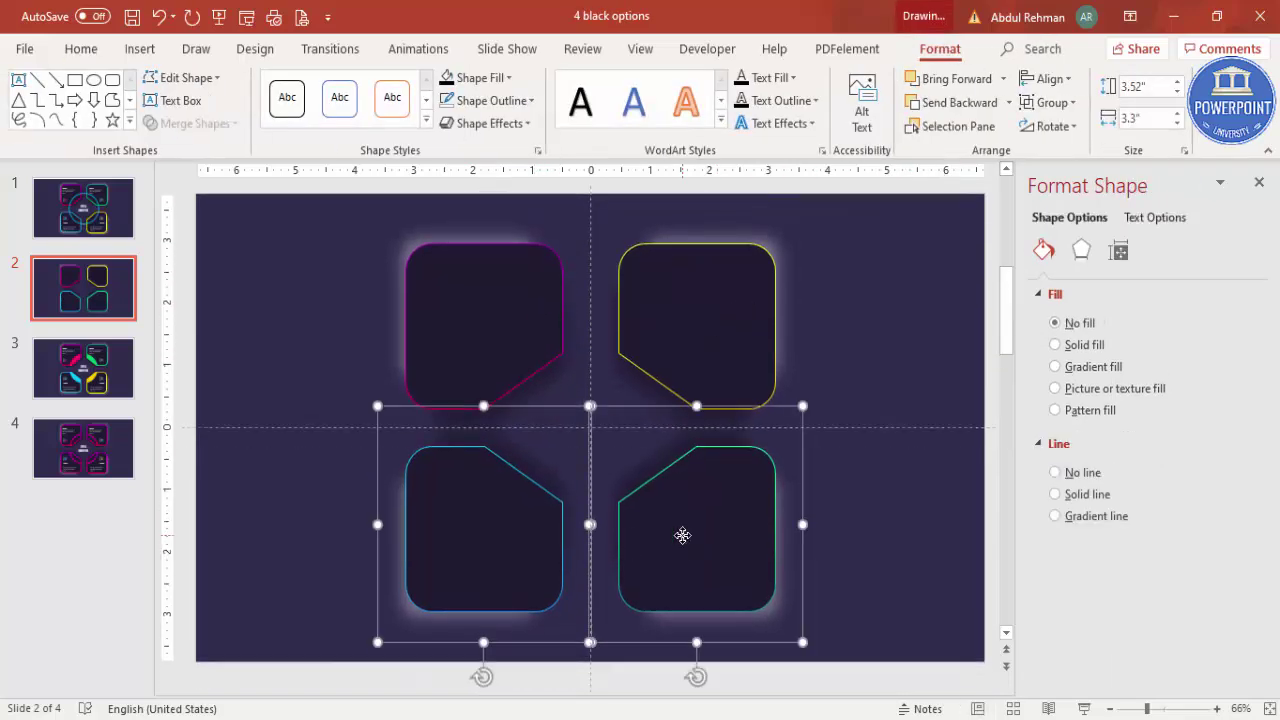
pyautogui.click(876, 516)
pyautogui.scroll(1, 876, 516)
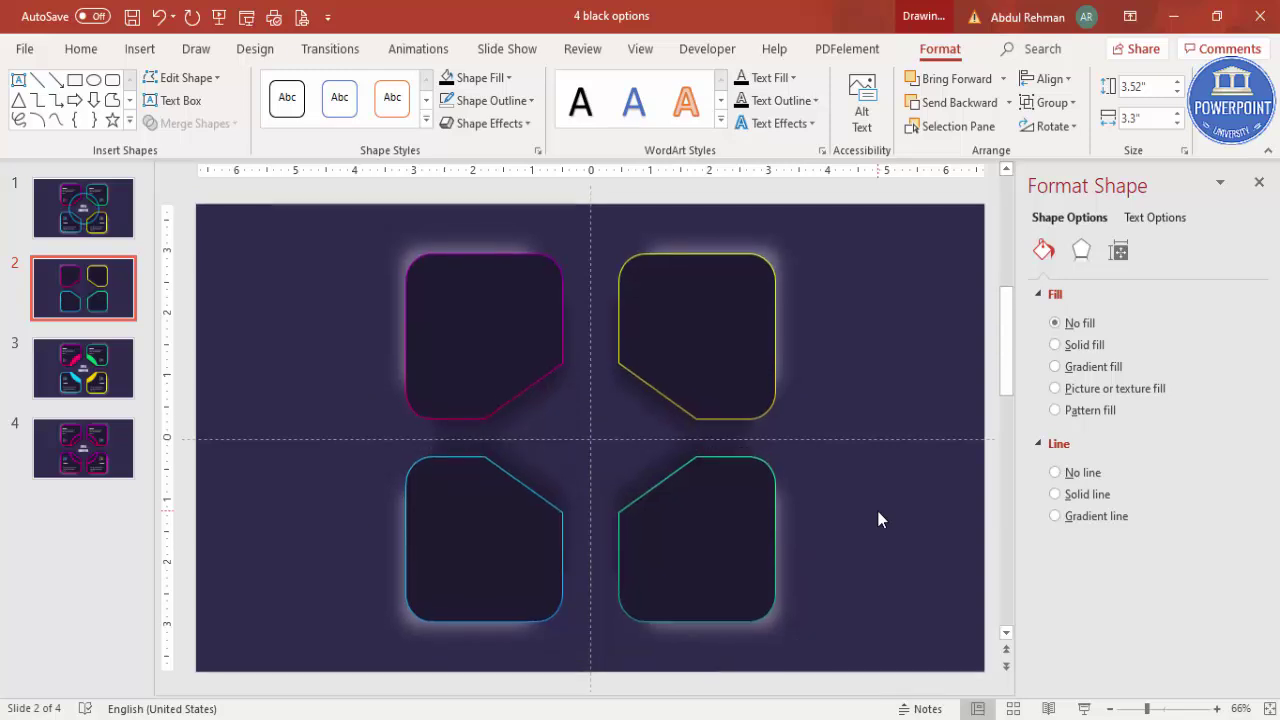
pyautogui.click(638, 49)
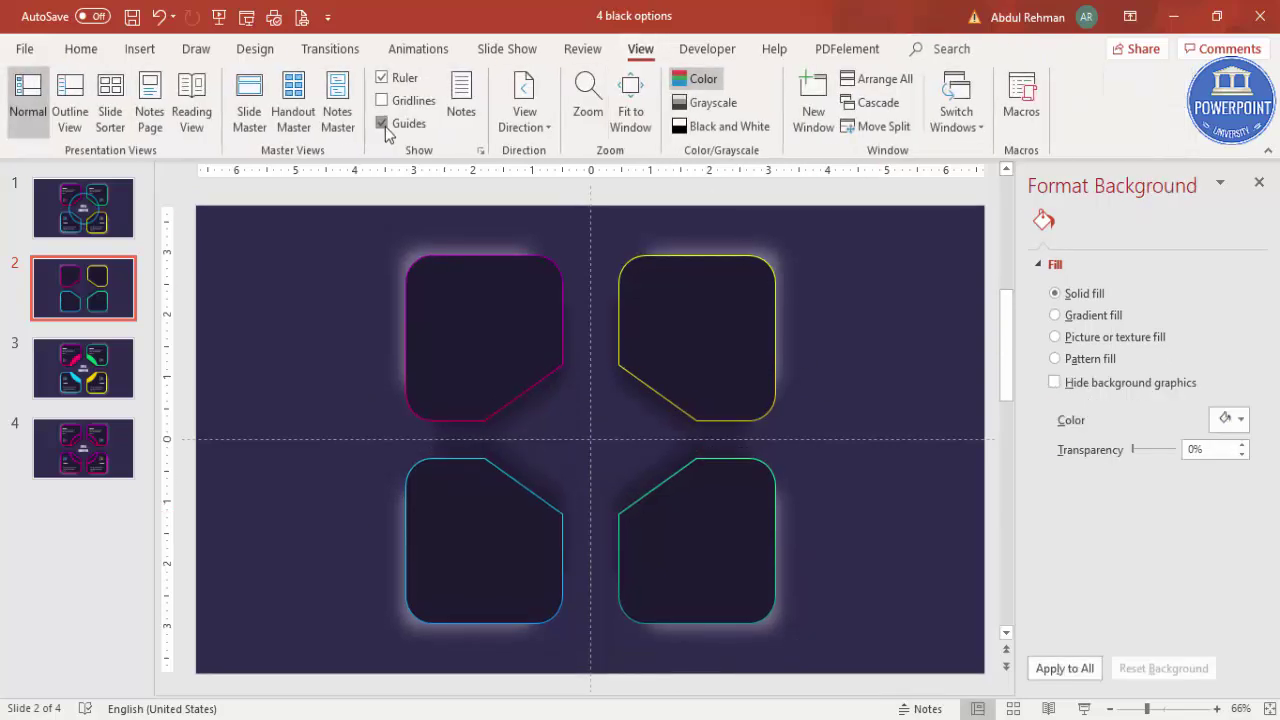
# Draw an oval circle over the centre of the four cards and centre it vertically.
pyautogui.click(140, 49)
pyautogui.click(300, 105)
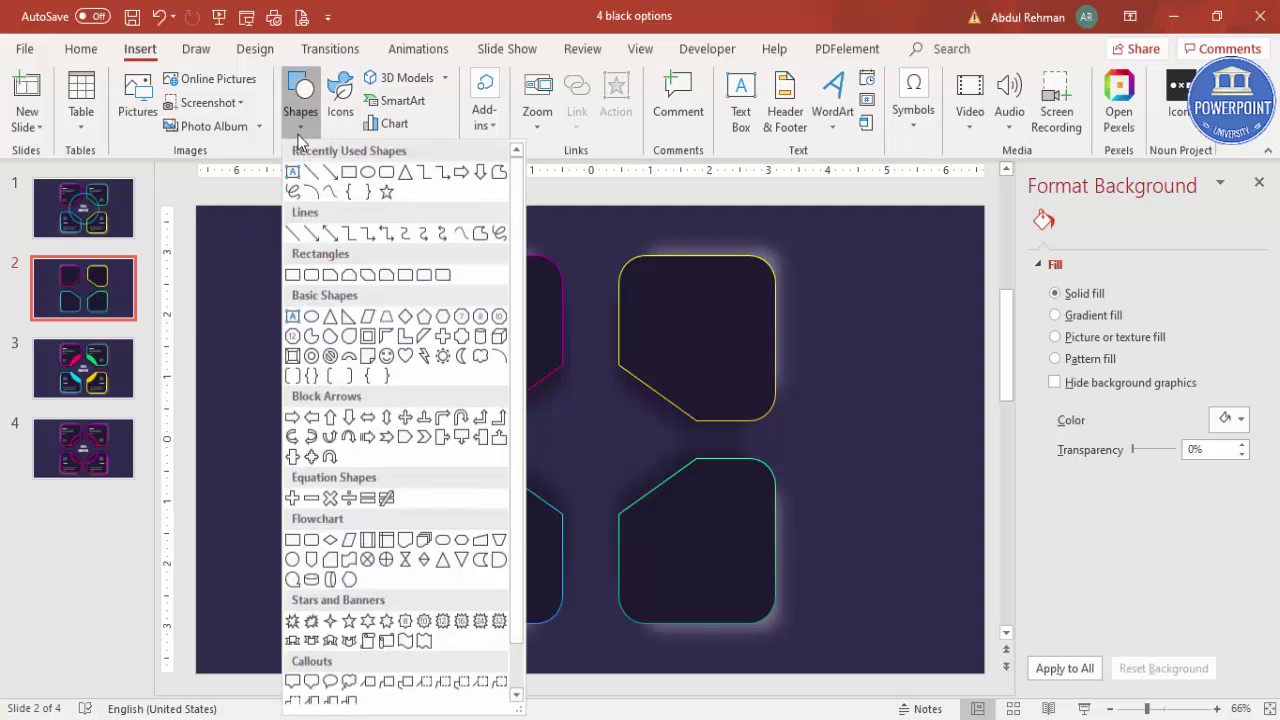
pyautogui.click(311, 318)
pyautogui.moveTo(489, 316); pyautogui.dragTo(692, 572)
pyautogui.moveTo(683, 451); pyautogui.dragTo(664, 457)
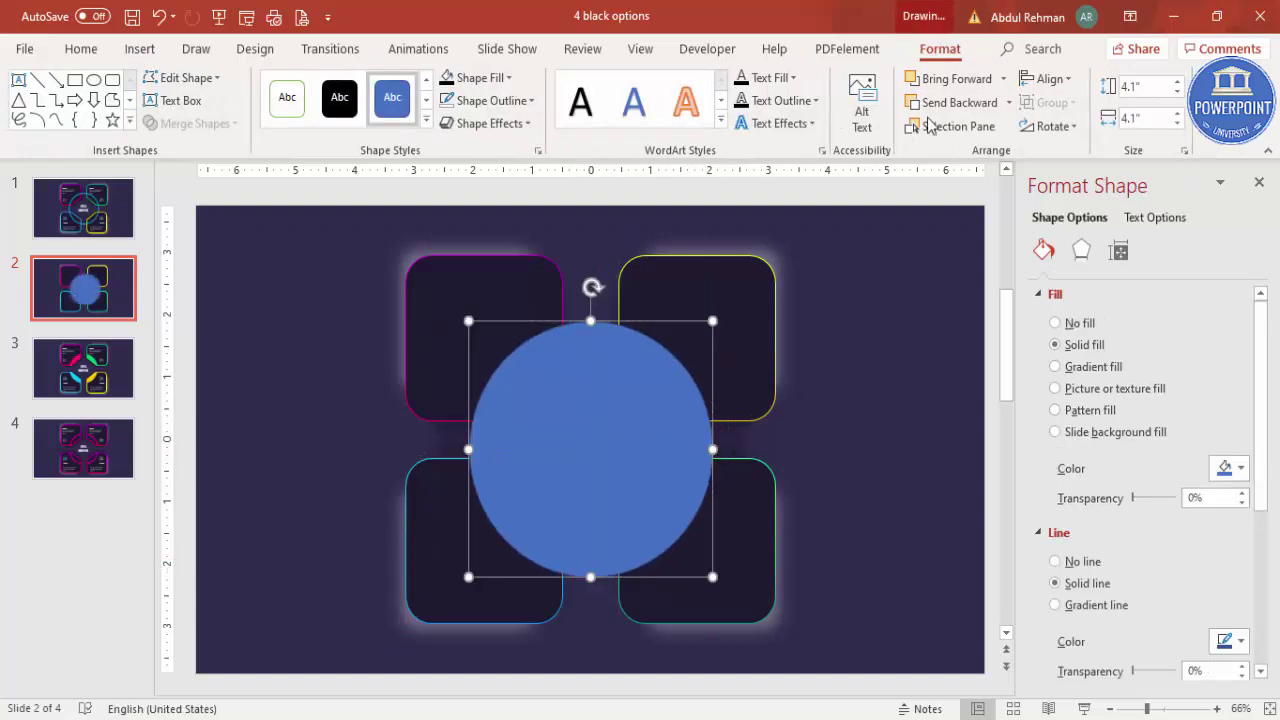
pyautogui.click(1050, 80)
pyautogui.click(1050, 80)
pyautogui.click(1050, 80)
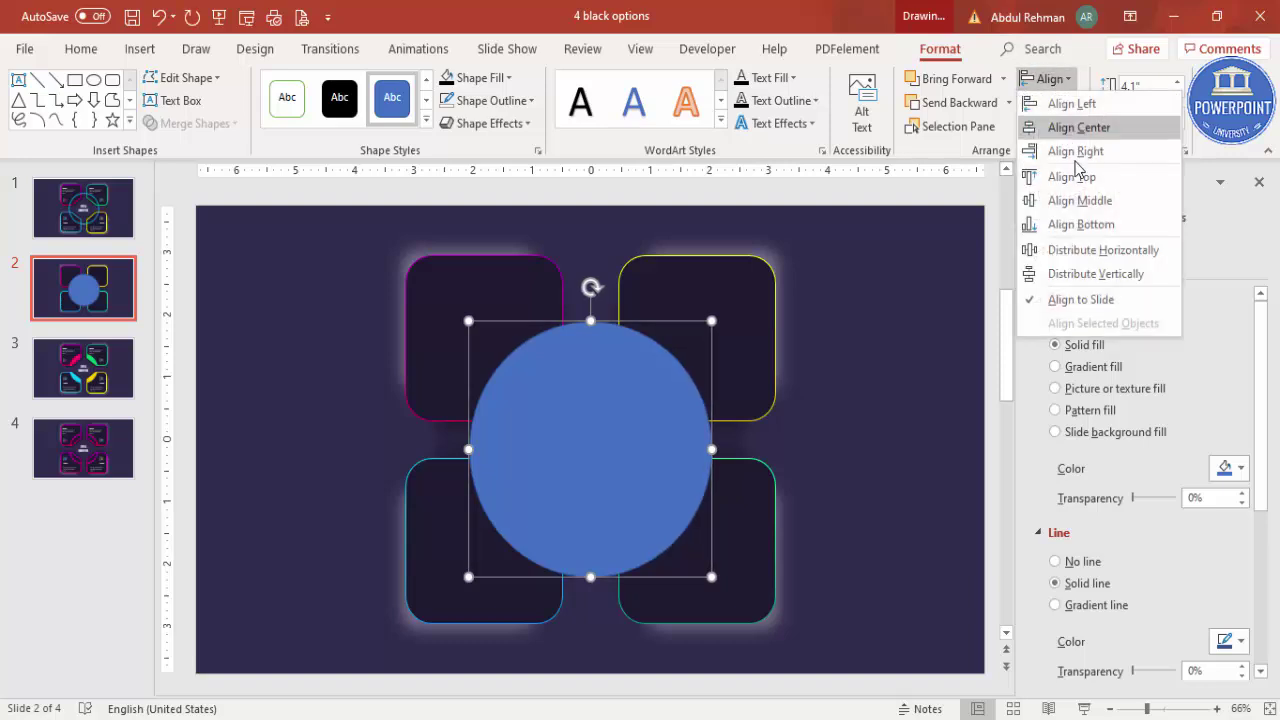
pyautogui.click(1083, 208)
# Give the circle a light-blue outline and no fill.
pyautogui.click(495, 100)
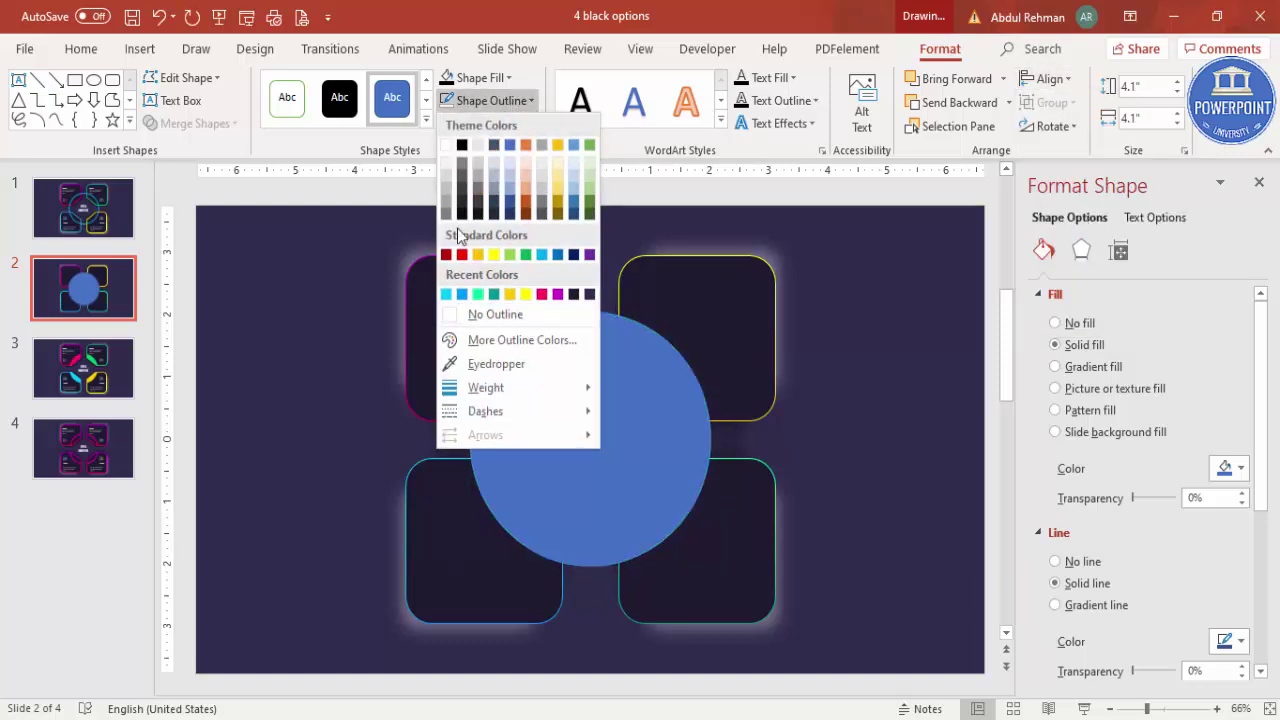
pyautogui.click(479, 293)
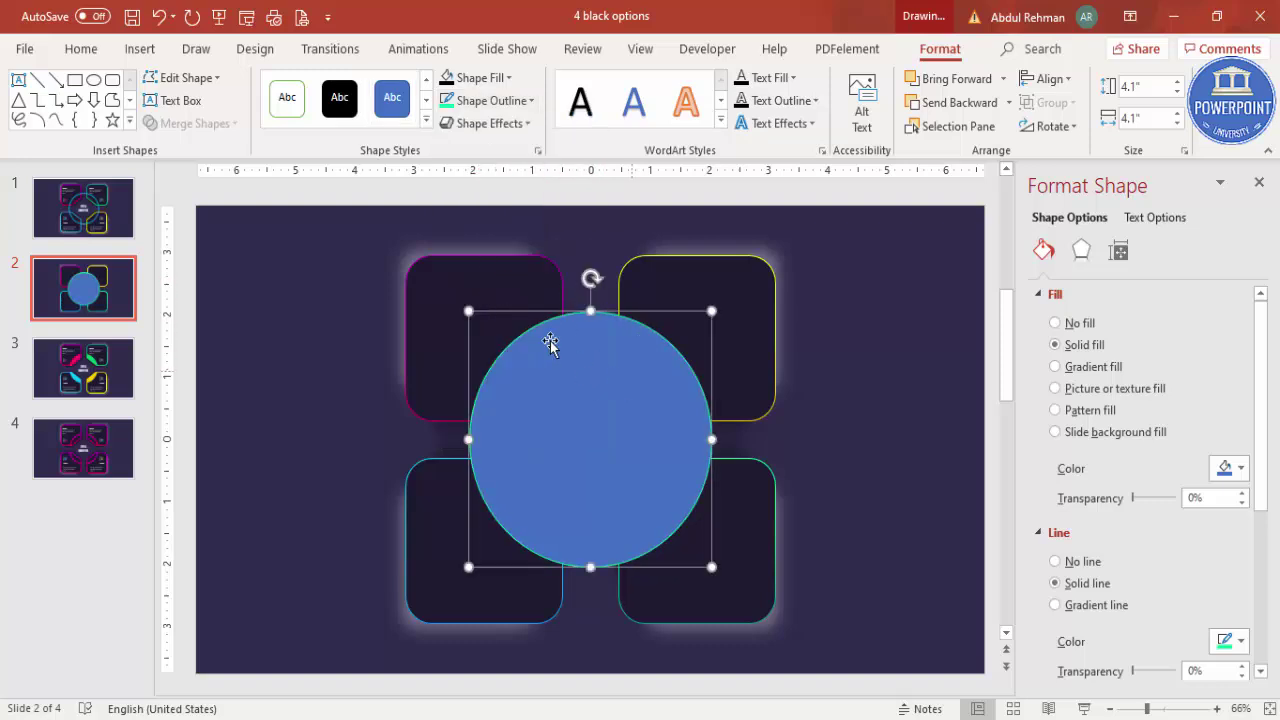
pyautogui.click(500, 101)
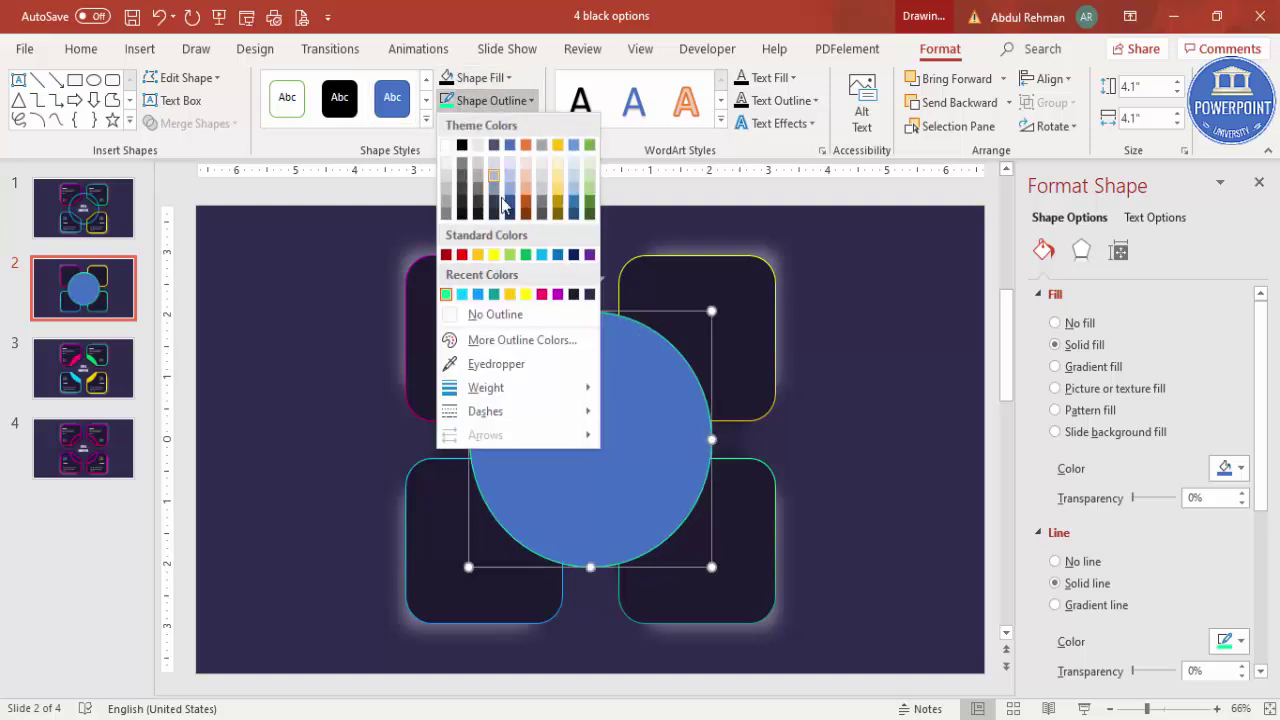
pyautogui.click(541, 254)
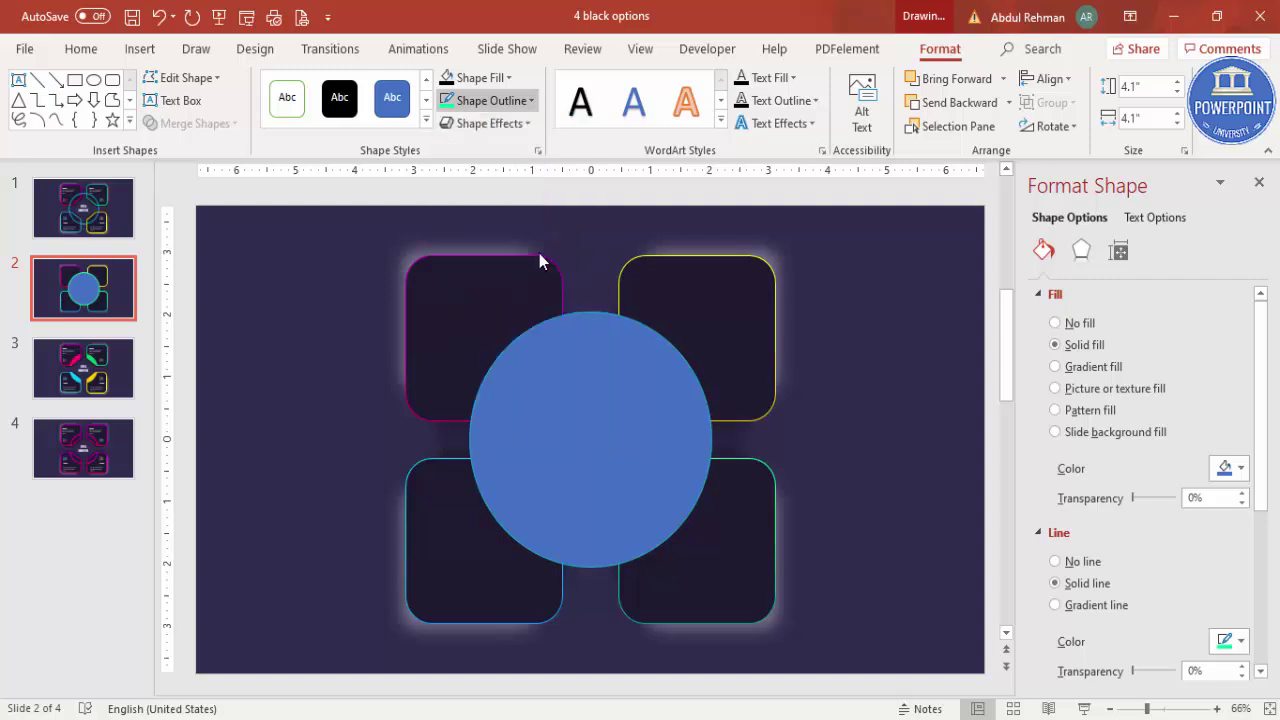
pyautogui.click(502, 80)
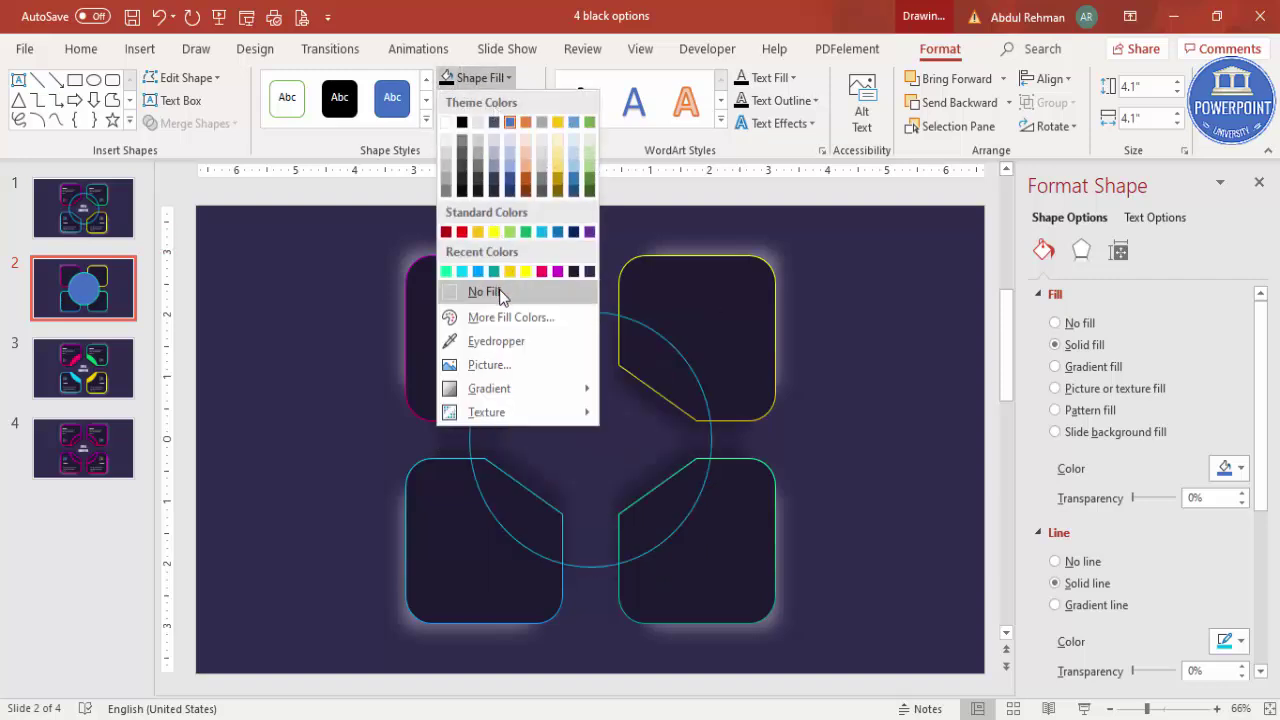
pyautogui.click(495, 289)
pyautogui.click(841, 378)
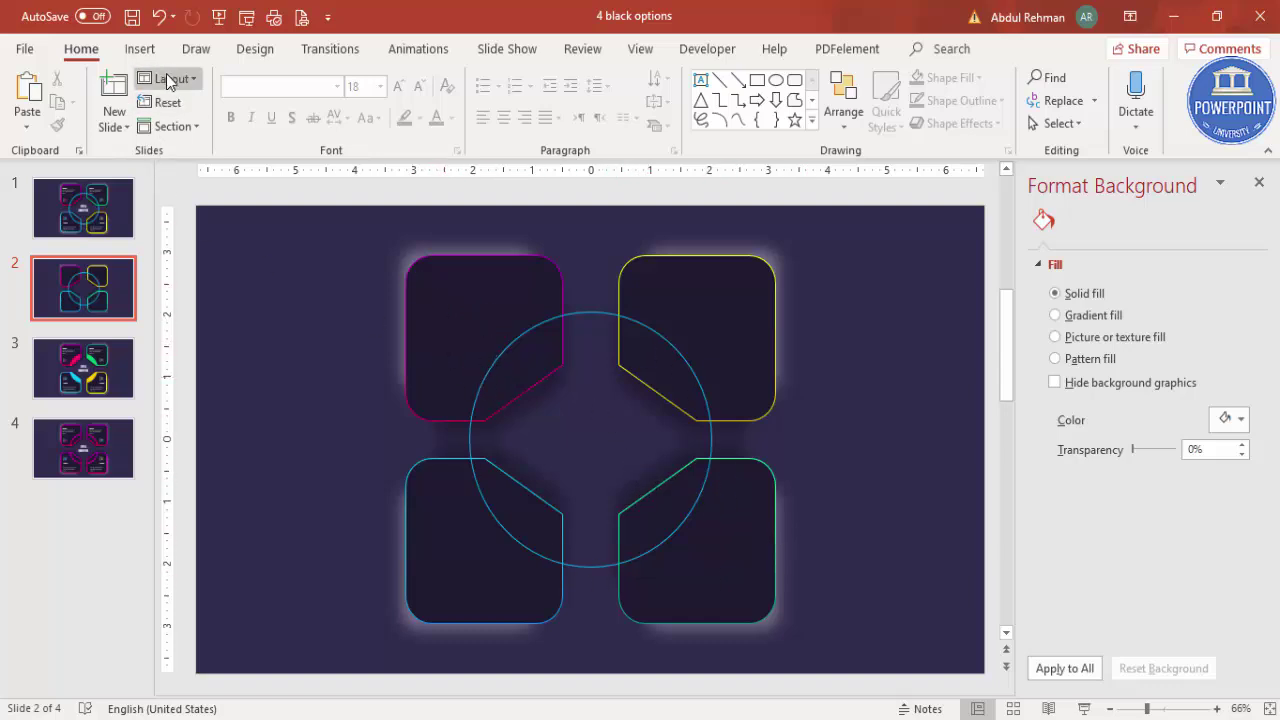
# Draw a small square inside the magenta card, filled dark navy with no outline.
pyautogui.click(146, 50)
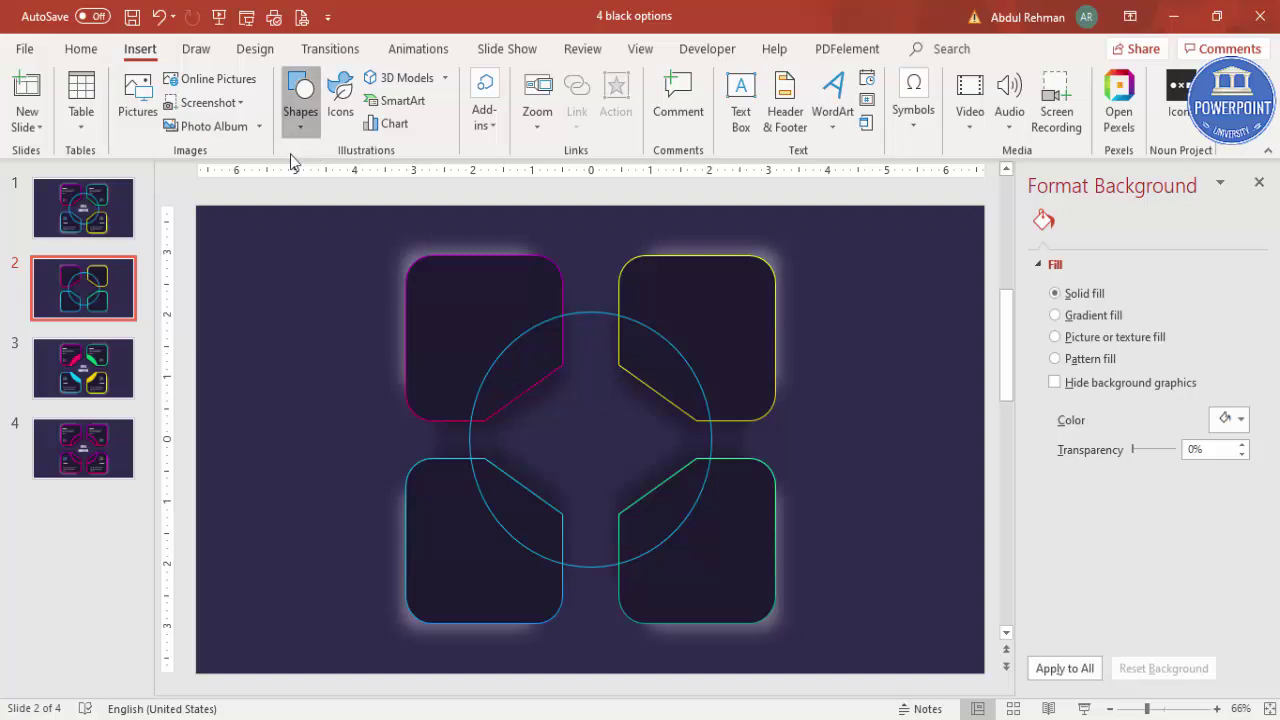
pyautogui.click(300, 115)
pyautogui.click(312, 300)
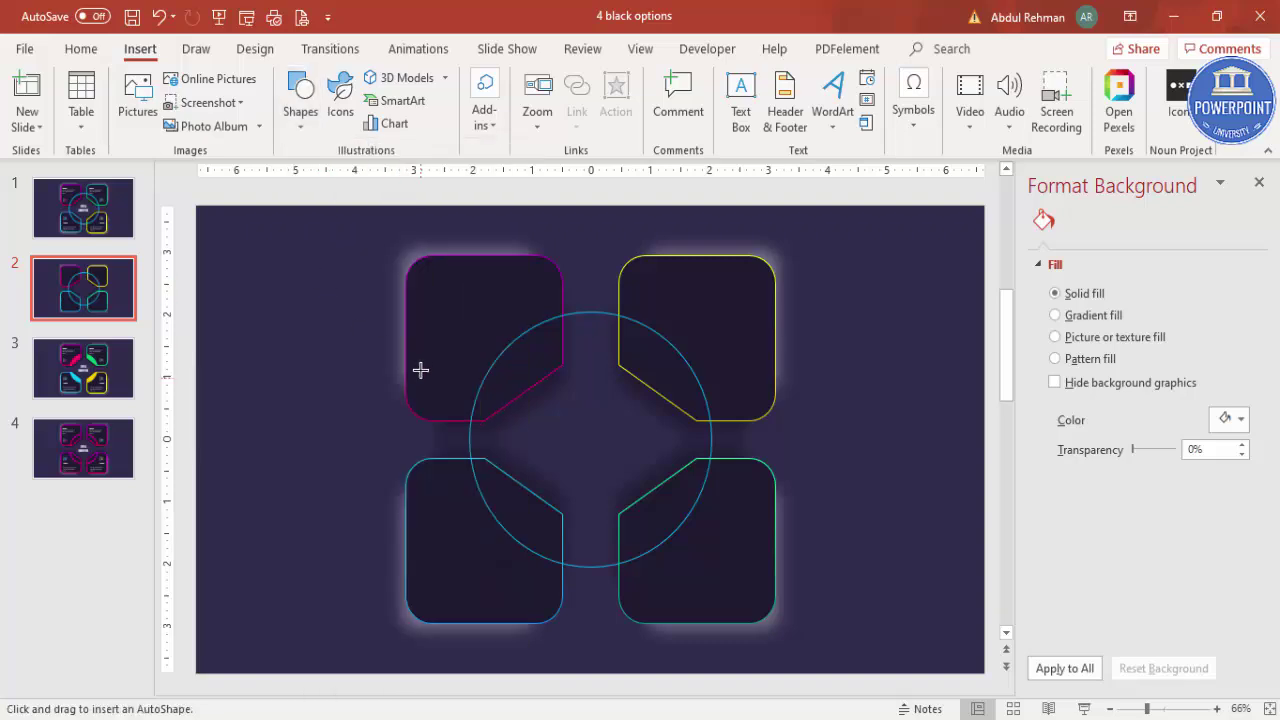
pyautogui.moveTo(417, 366)
pyautogui.mouseDown()
pyautogui.moveTo(455, 400)
pyautogui.moveTo(451, 386)
pyautogui.mouseUp()
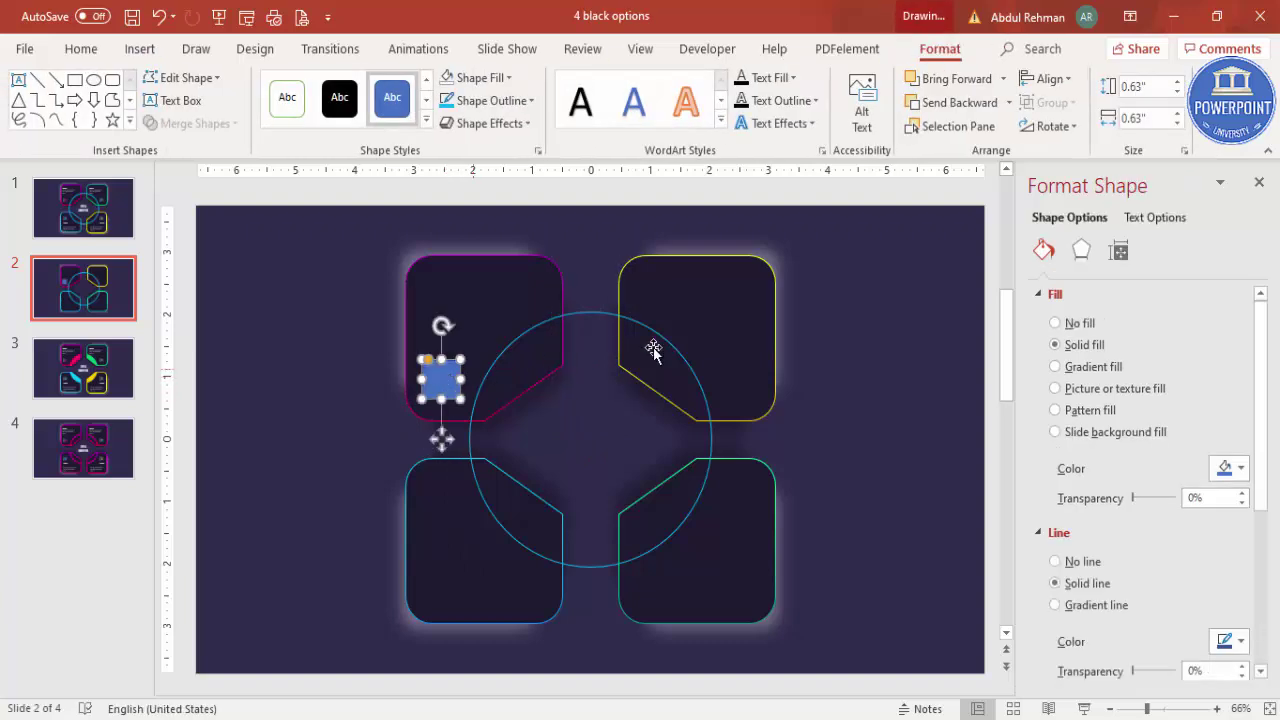
pyautogui.click(478, 78)
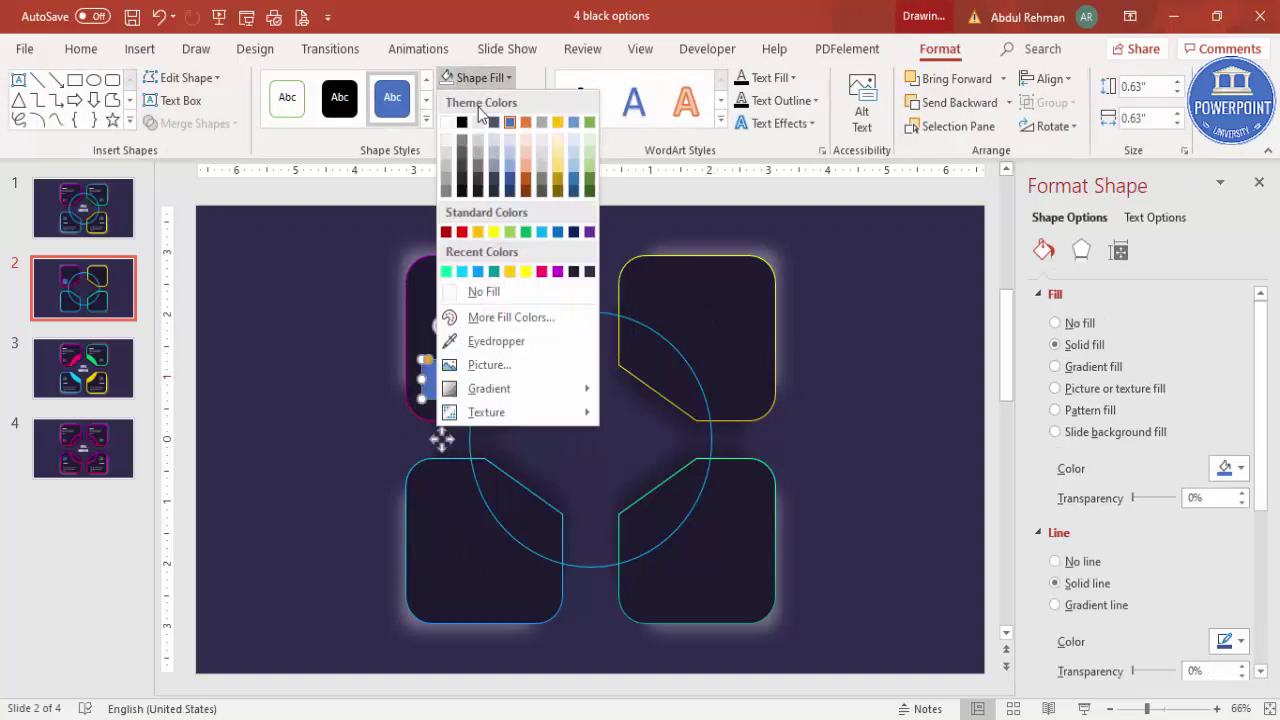
pyautogui.click(588, 271)
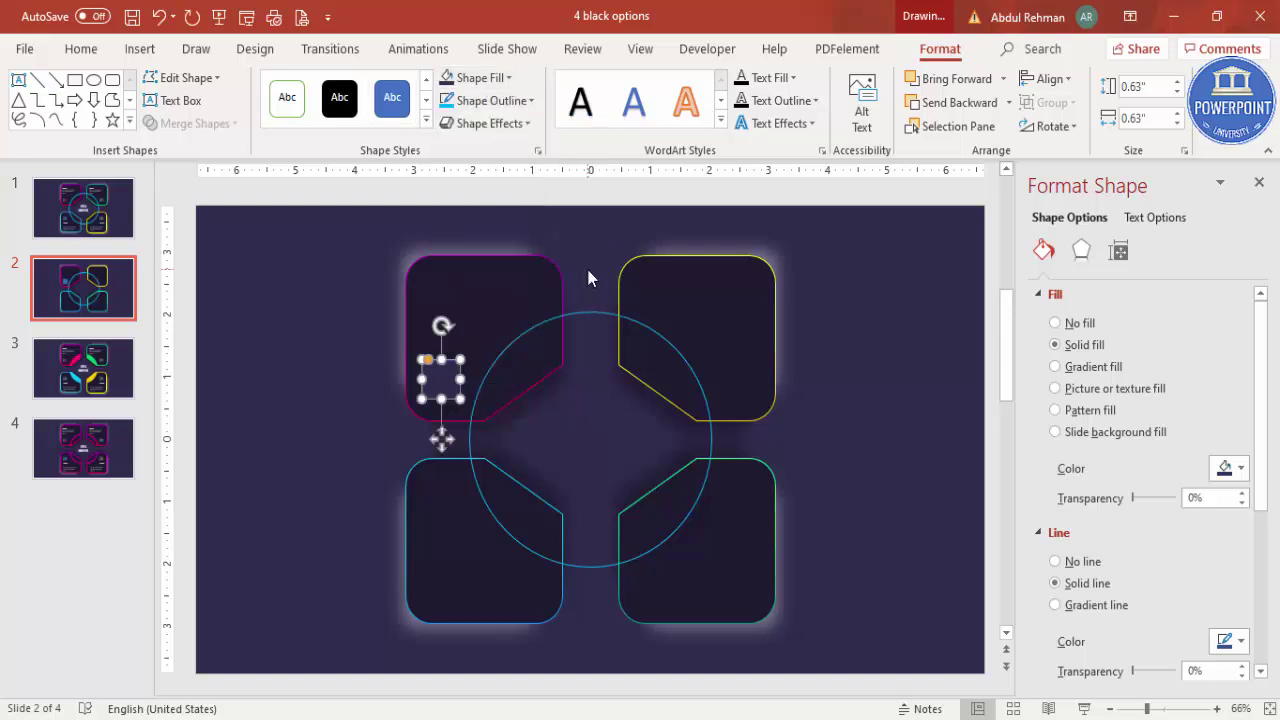
pyautogui.click(490, 100)
pyautogui.click(500, 315)
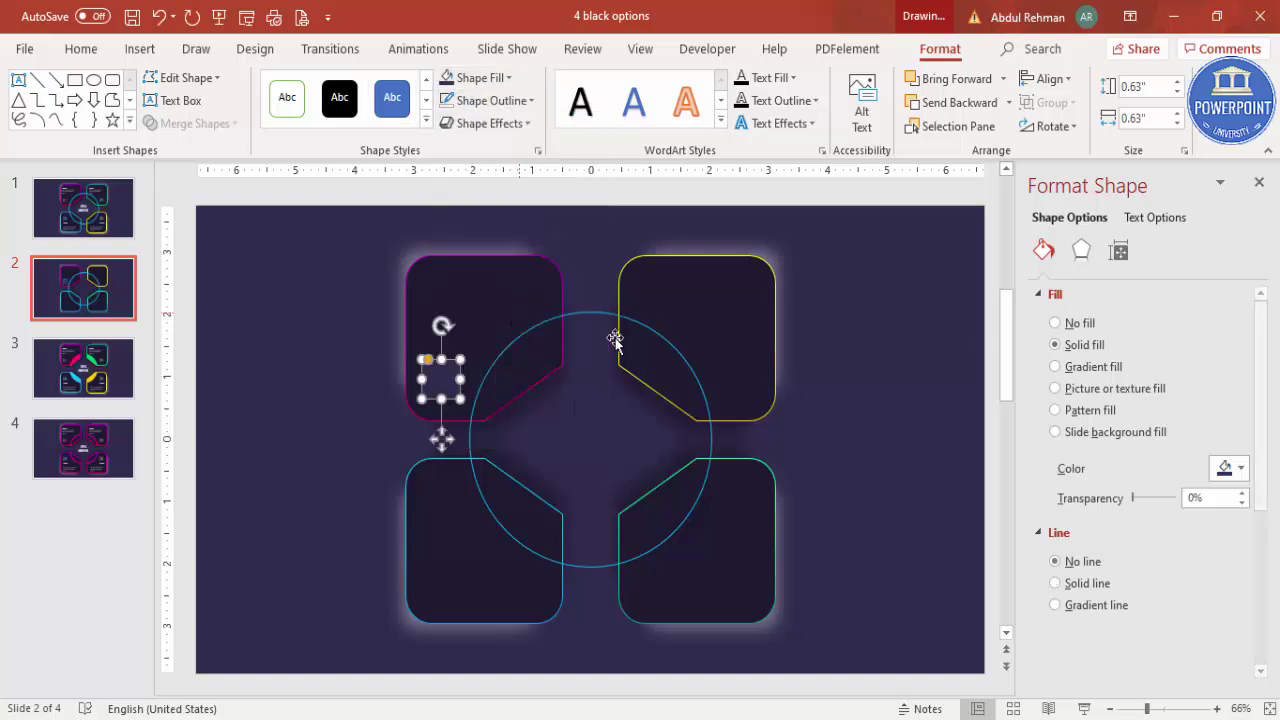
# Give the square a Soft Round top bevel.
pyautogui.click(1086, 256)
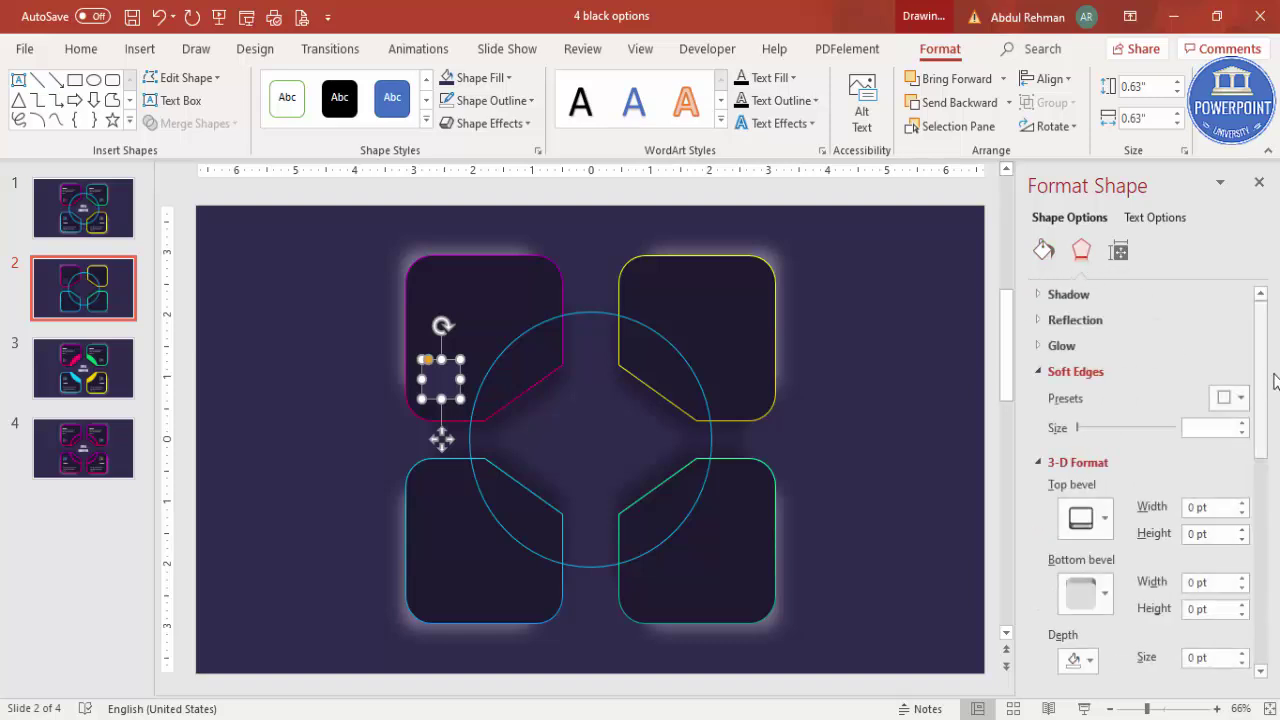
pyautogui.moveTo(1264, 382); pyautogui.dragTo(1266, 434)
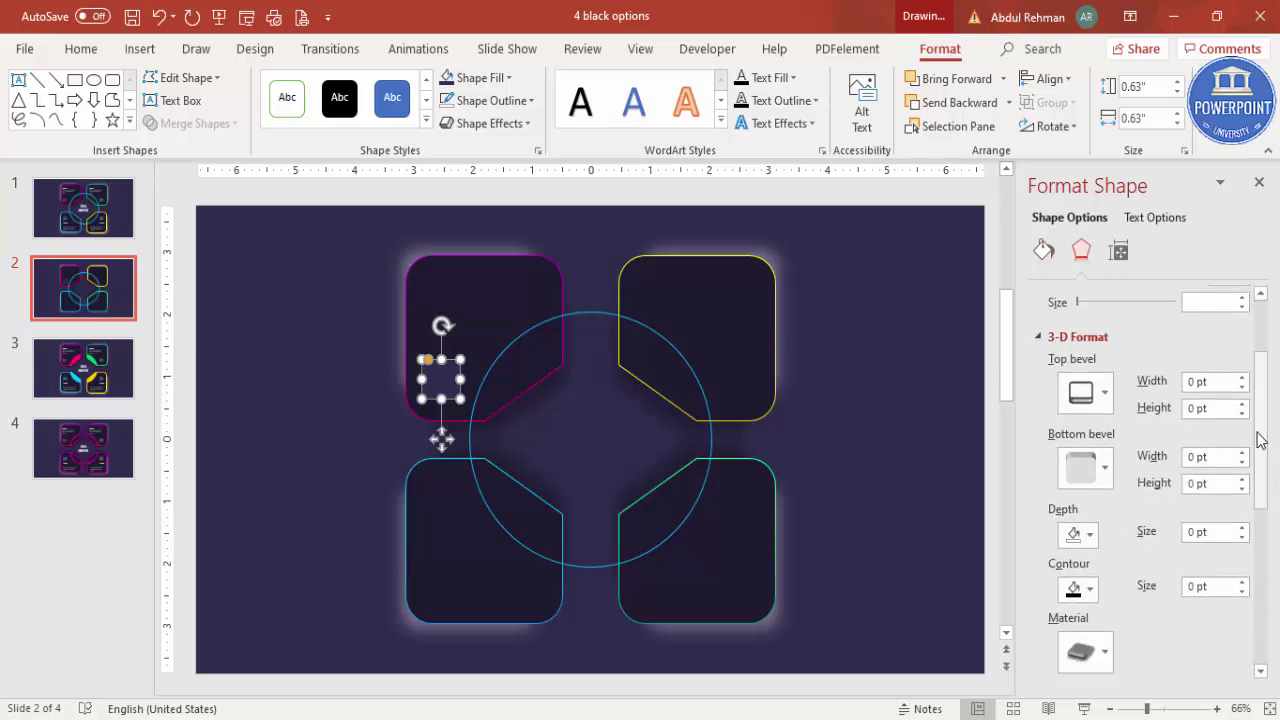
pyautogui.click(1104, 392)
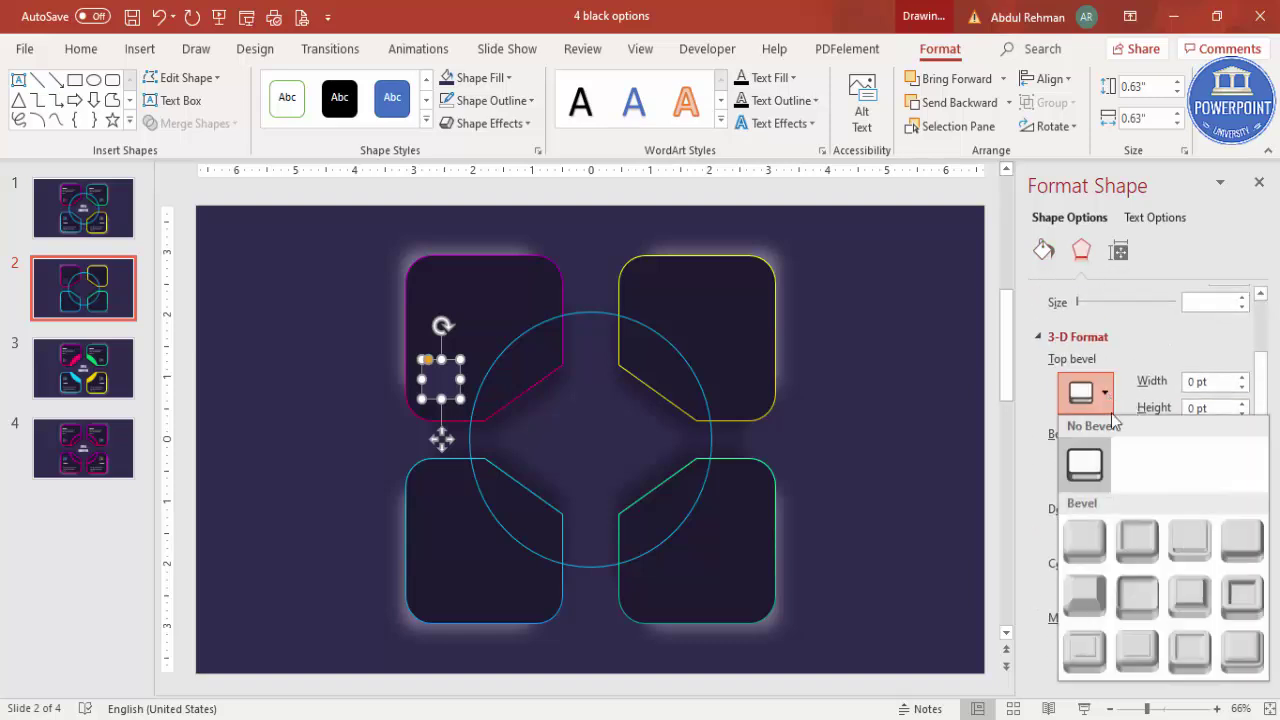
pyautogui.click(1135, 600)
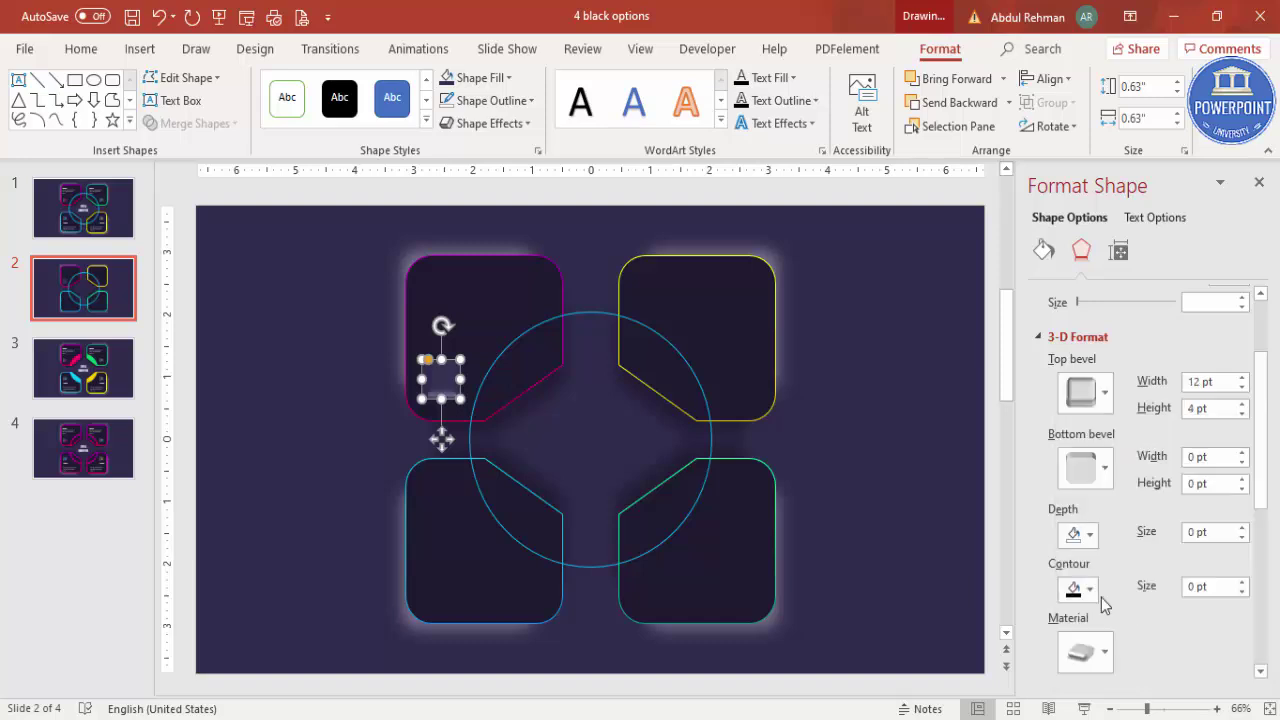
pyautogui.click(305, 410)
# Apply a Special Effect material to the square's 3-D format.
pyautogui.click(425, 402)
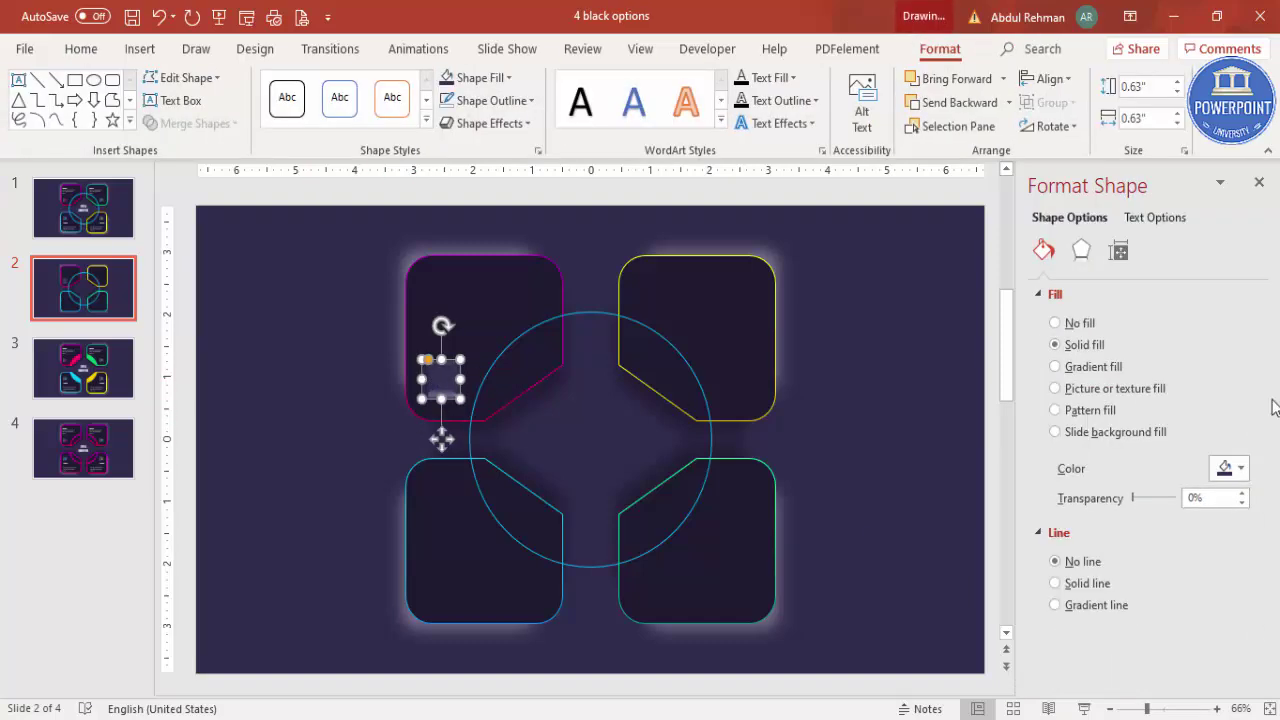
pyautogui.click(1081, 251)
pyautogui.moveTo(1266, 451); pyautogui.dragTo(1268, 585)
pyautogui.click(1085, 515)
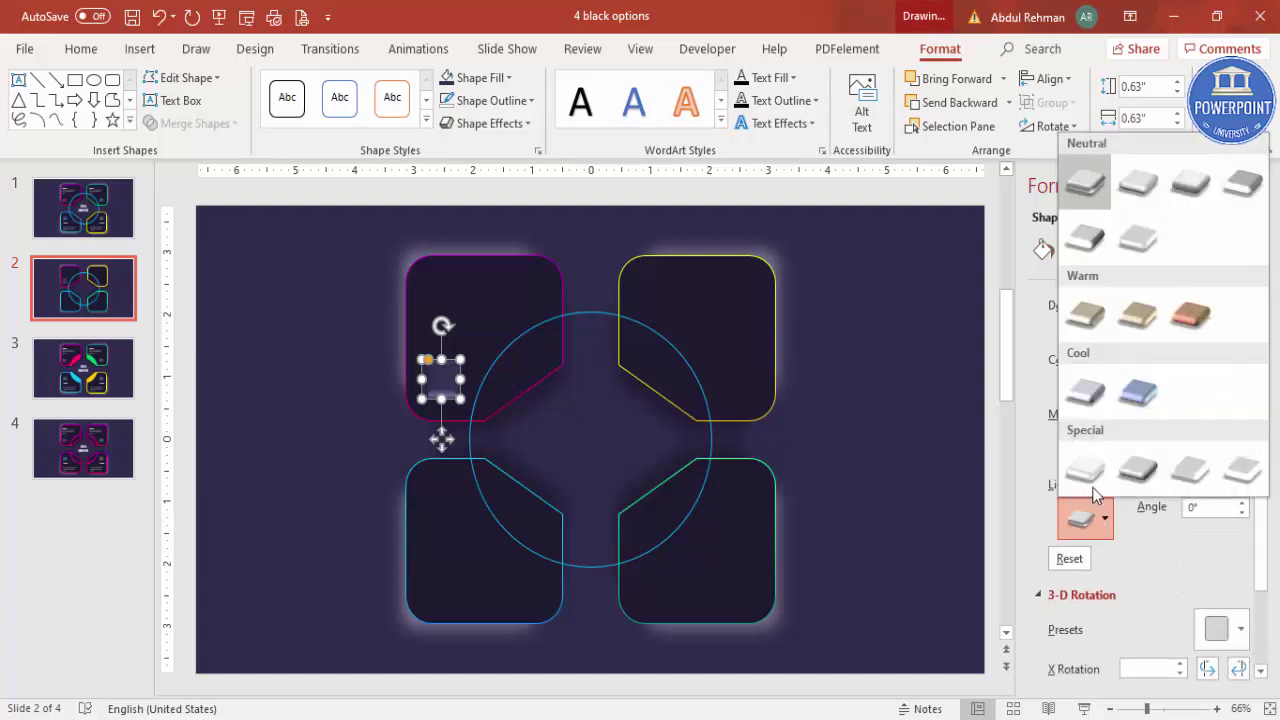
pyautogui.click(1086, 512)
pyautogui.click(1090, 519)
pyautogui.click(1089, 458)
pyautogui.click(1089, 458)
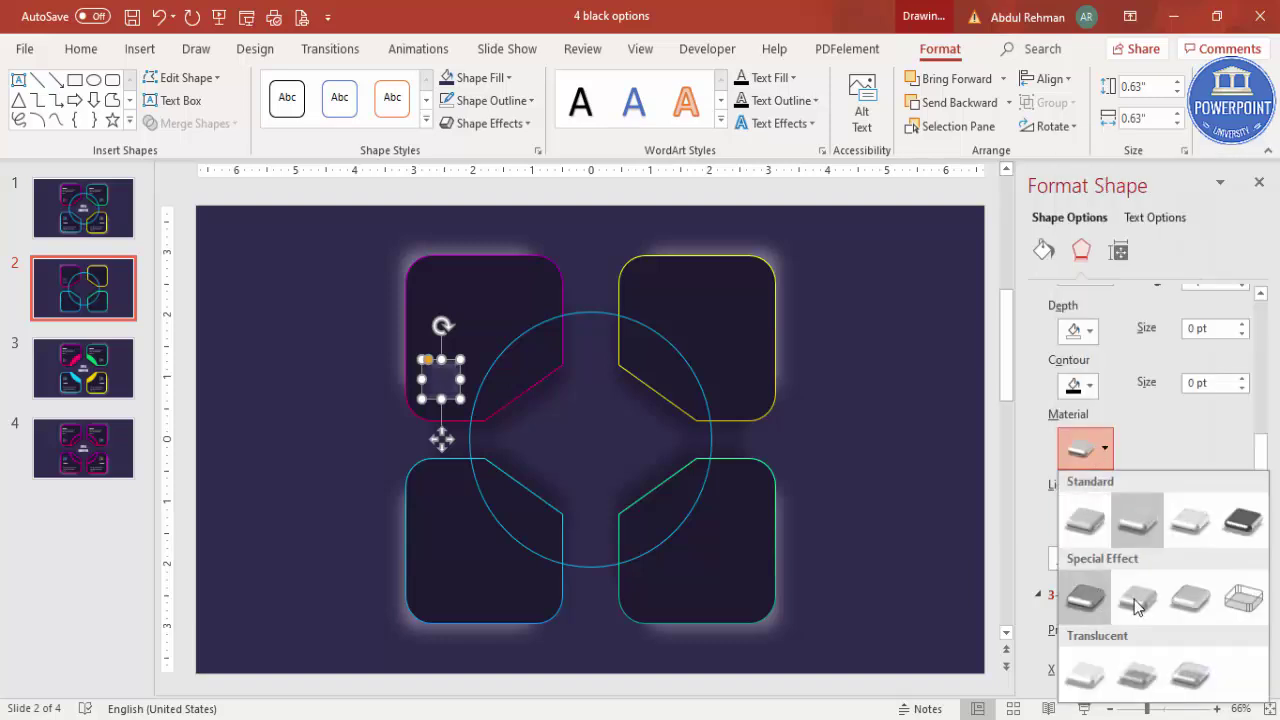
pyautogui.click(1084, 600)
pyautogui.click(945, 465)
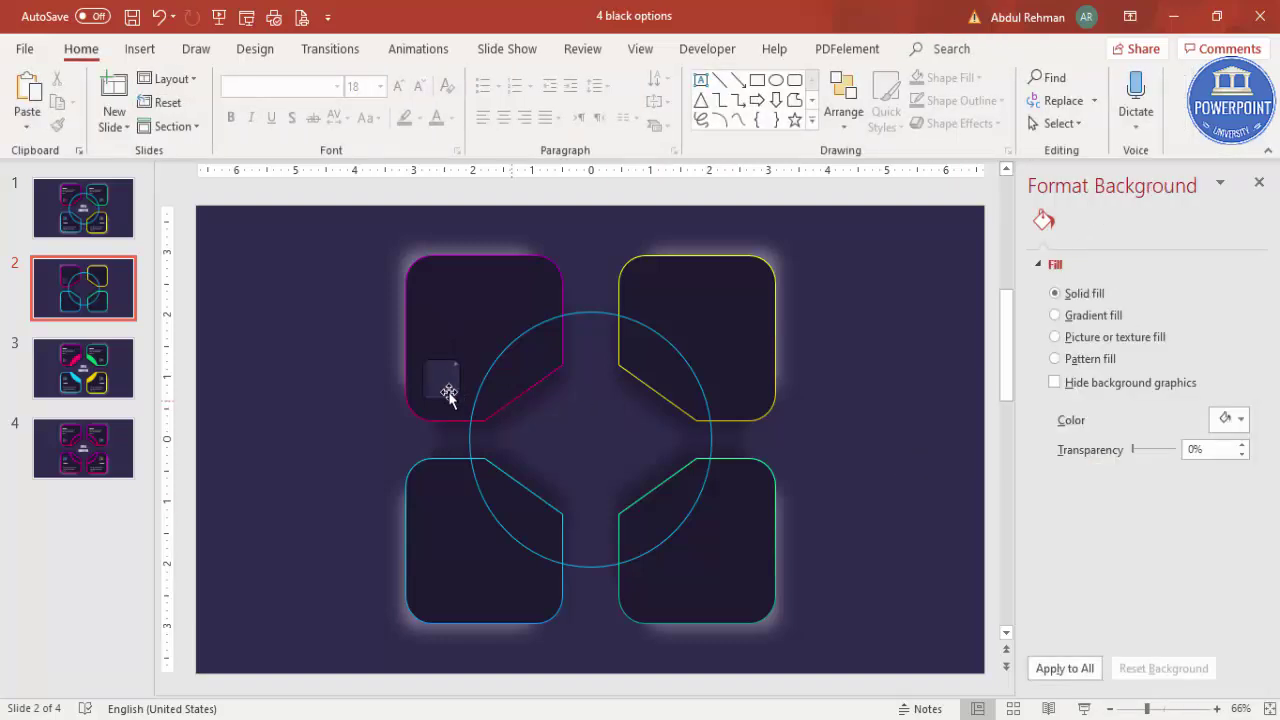
pyautogui.click(460, 392)
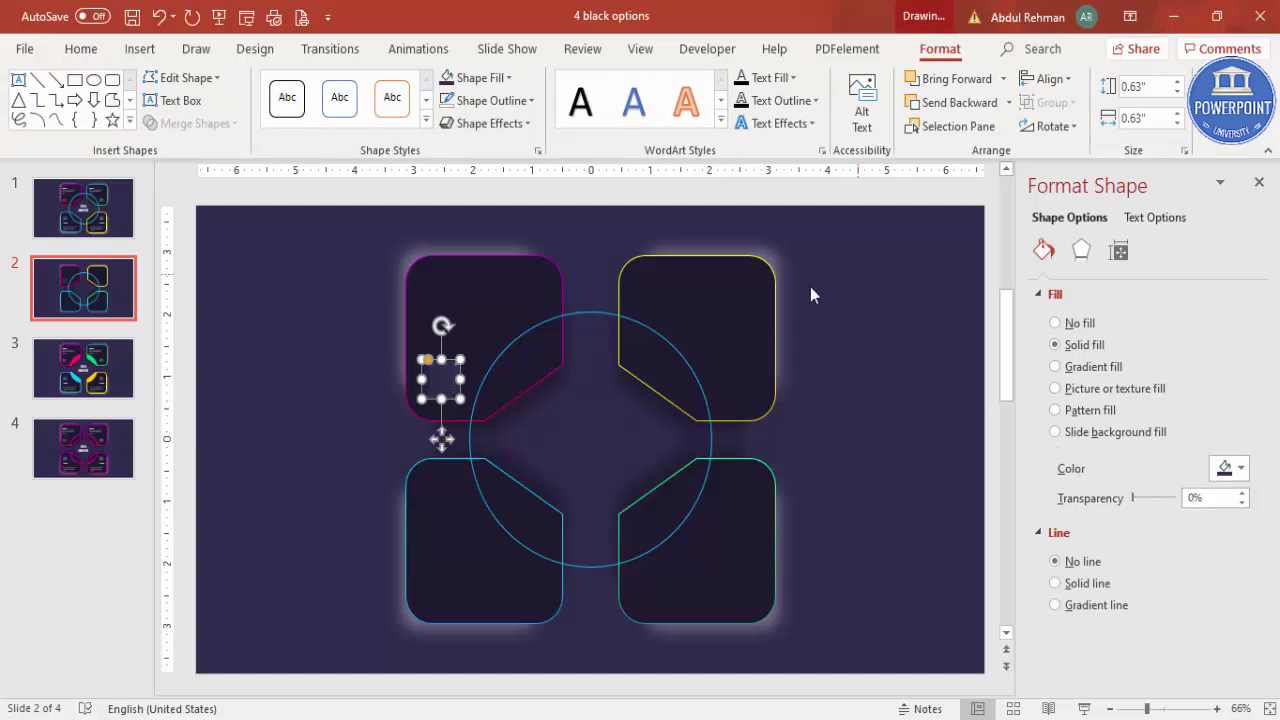
# Draw a text box for the letter A to the left of the magenta card.
pyautogui.click(856, 400)
pyautogui.click(435, 380)
pyautogui.click(257, 309)
pyautogui.click(140, 48)
pyautogui.click(740, 103)
pyautogui.moveTo(276, 379); pyautogui.dragTo(364, 439)
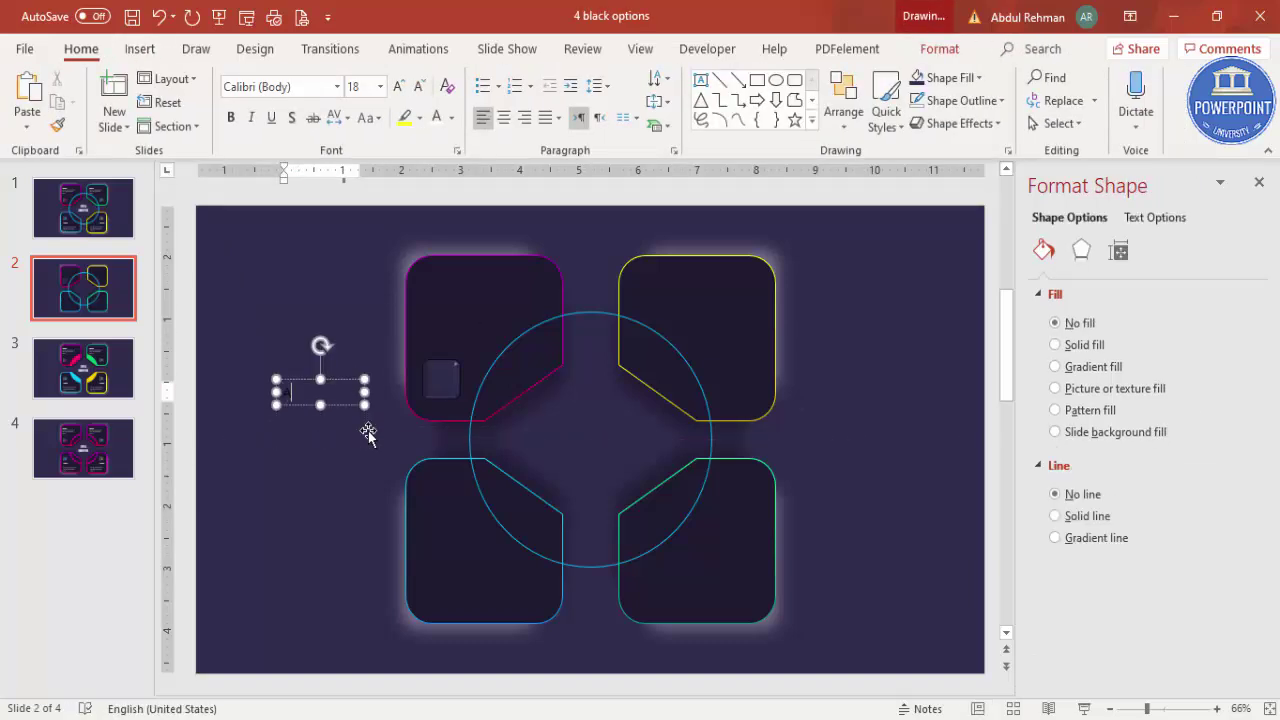
pyautogui.click(340, 381)
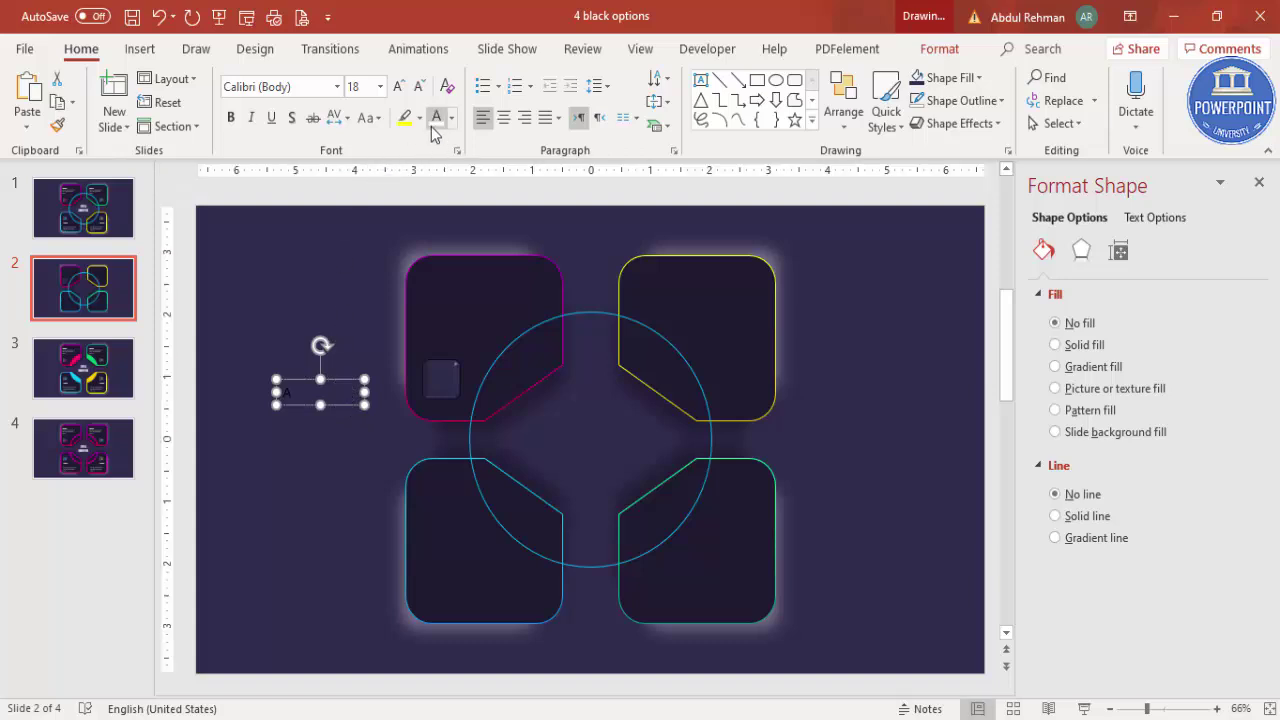
# Set the letter A to Oswald, centred, at 28 pt.
pyautogui.click(280, 86)
pyautogui.write('Oswald')
pyautogui.press('Return')
pyautogui.click(504, 118)
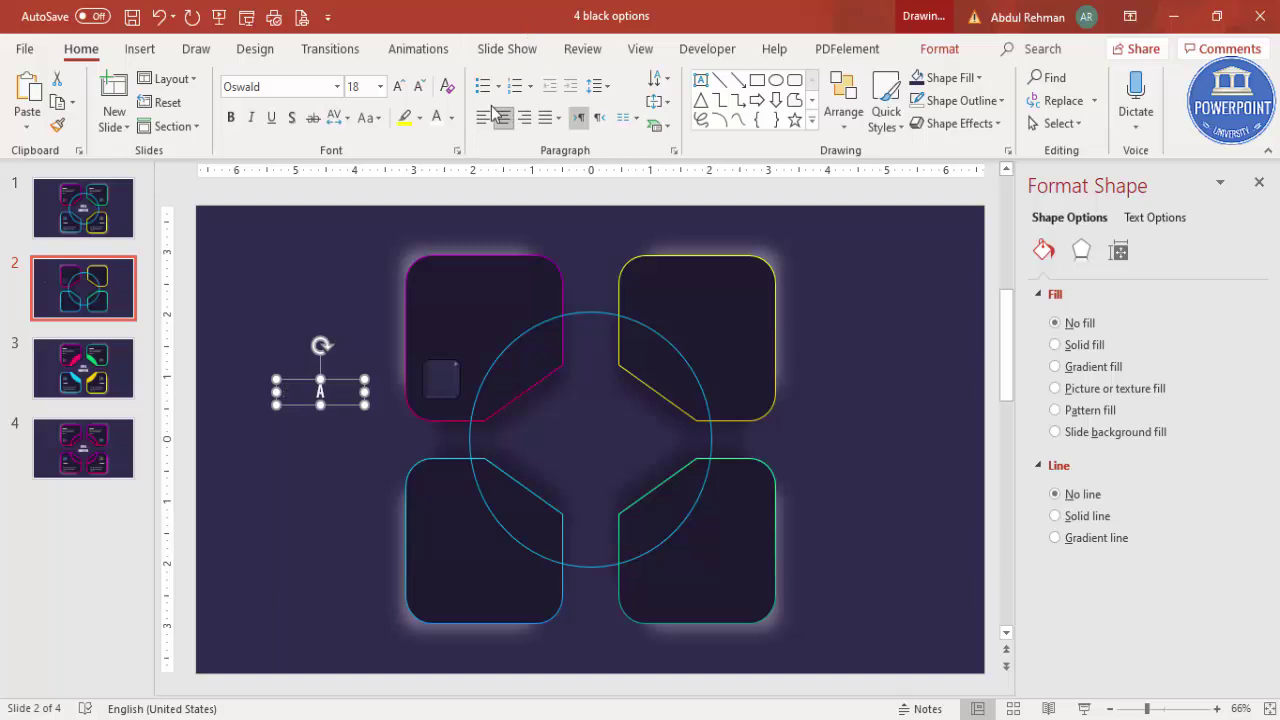
pyautogui.click(398, 86)
pyautogui.click(398, 86)
pyautogui.click(398, 86)
pyautogui.click(398, 86)
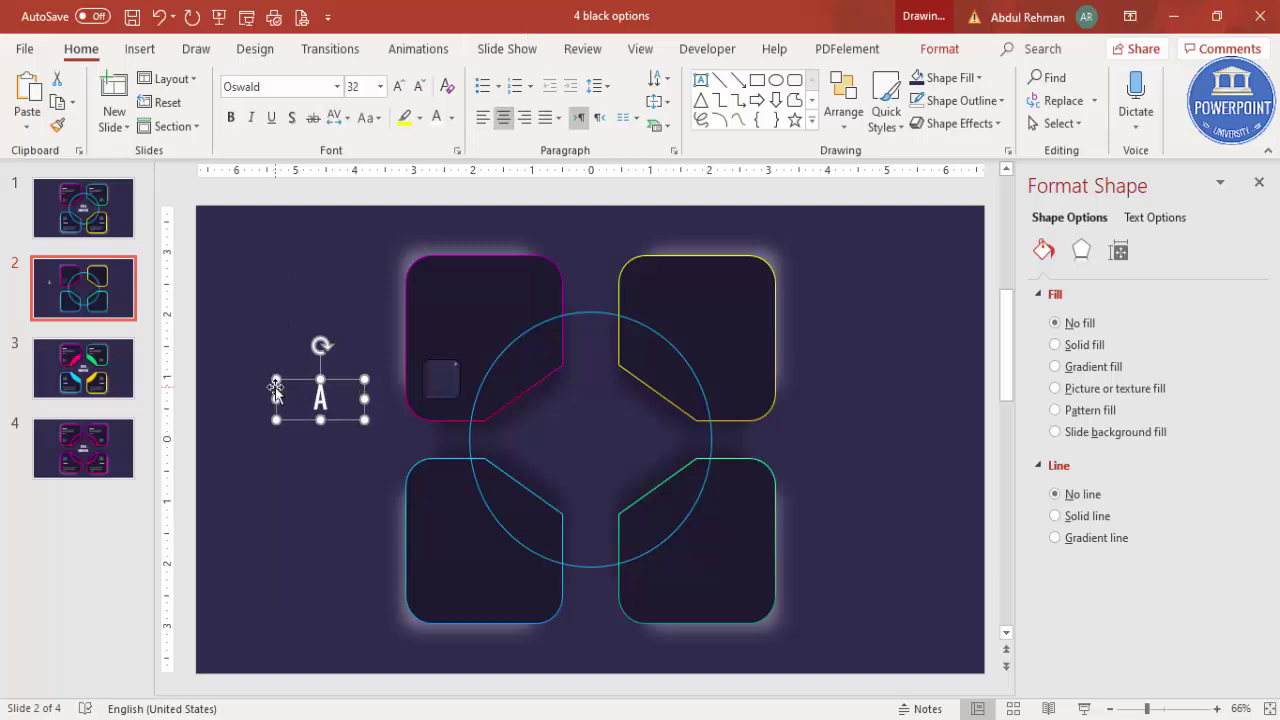
pyautogui.moveTo(277, 390); pyautogui.dragTo(452, 358)
pyautogui.hotkey('ctrl', '[')
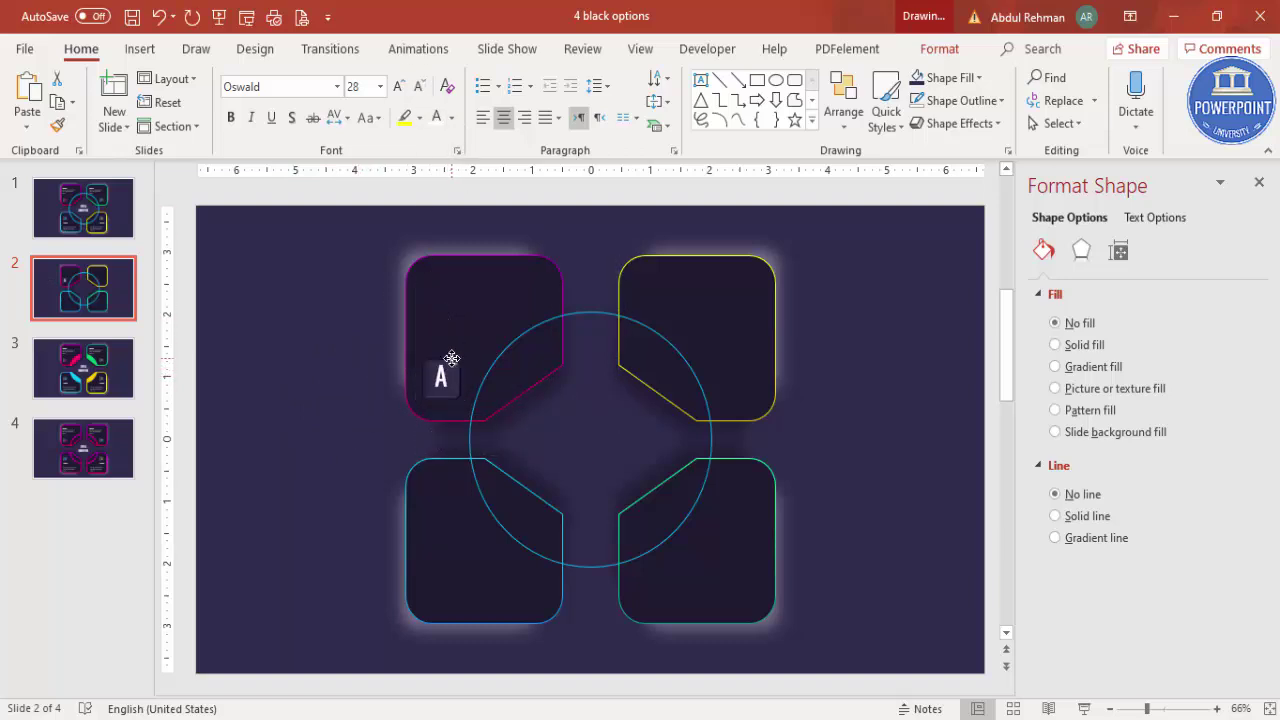
# Colour the letter A pink-red, enlarge it slightly, and place it on the badge.
pyautogui.click(452, 360)
pyautogui.click(452, 117)
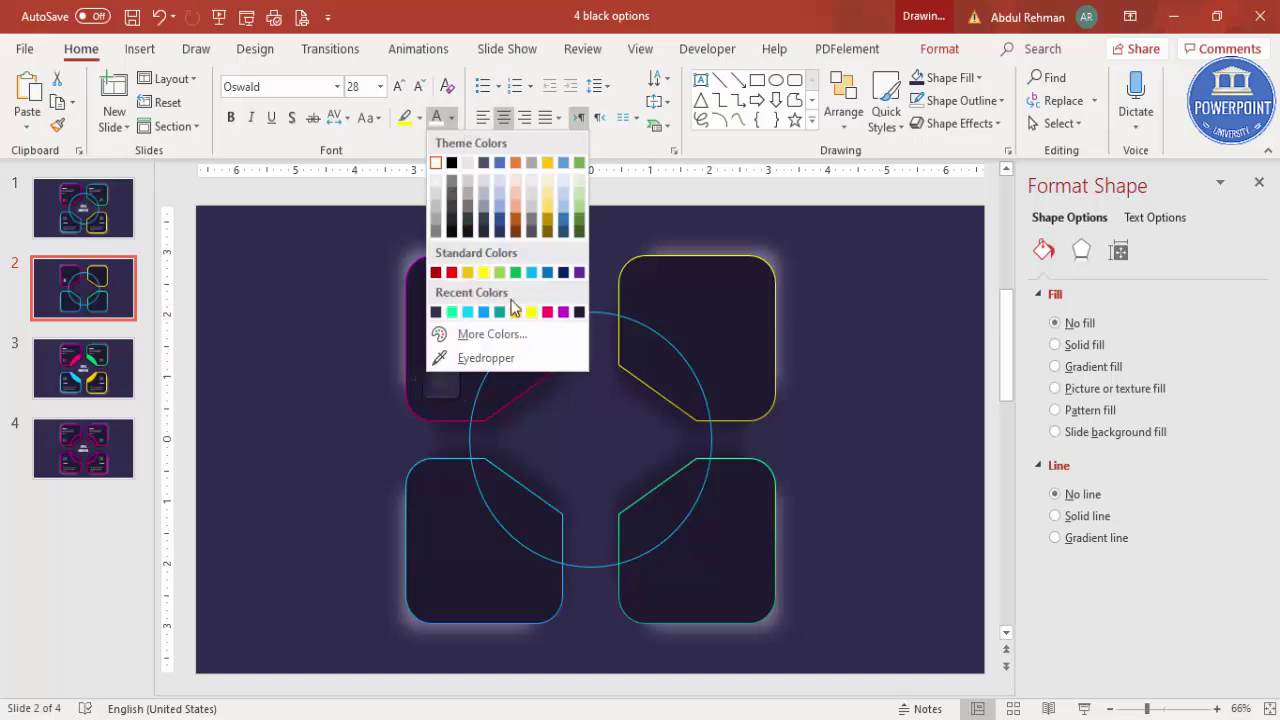
pyautogui.click(548, 312)
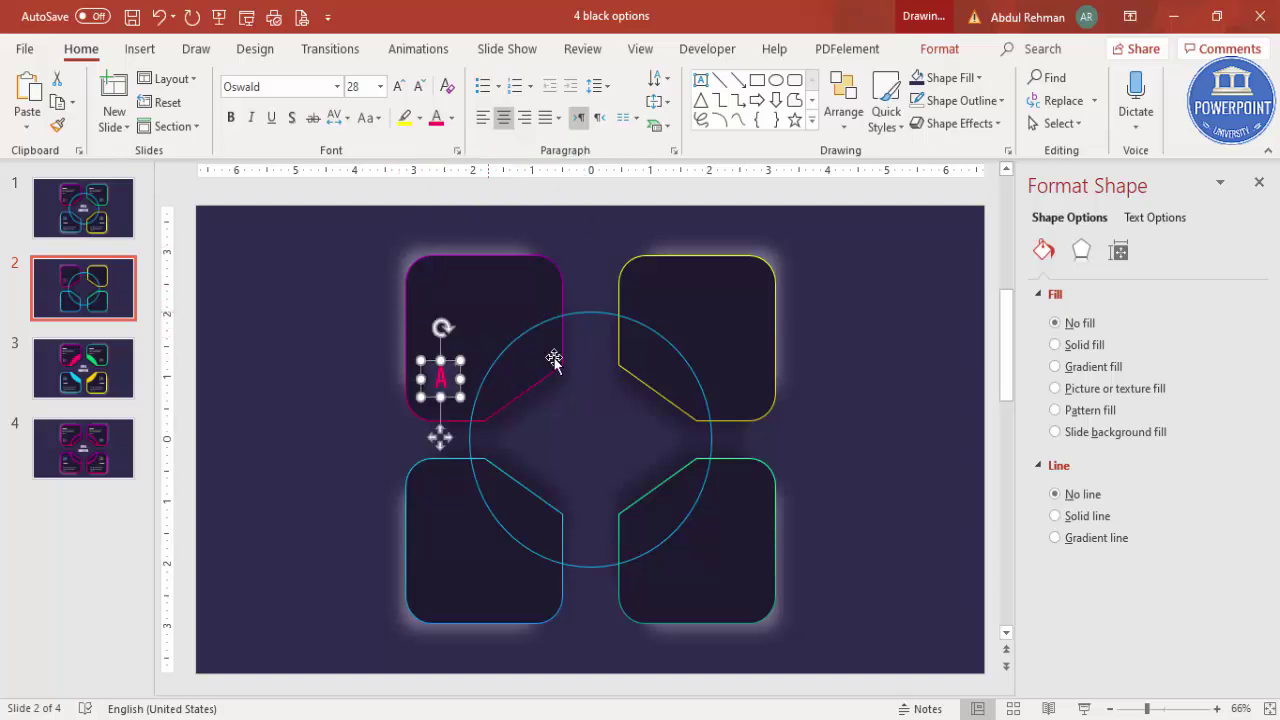
pyautogui.click(343, 380)
pyautogui.click(434, 404)
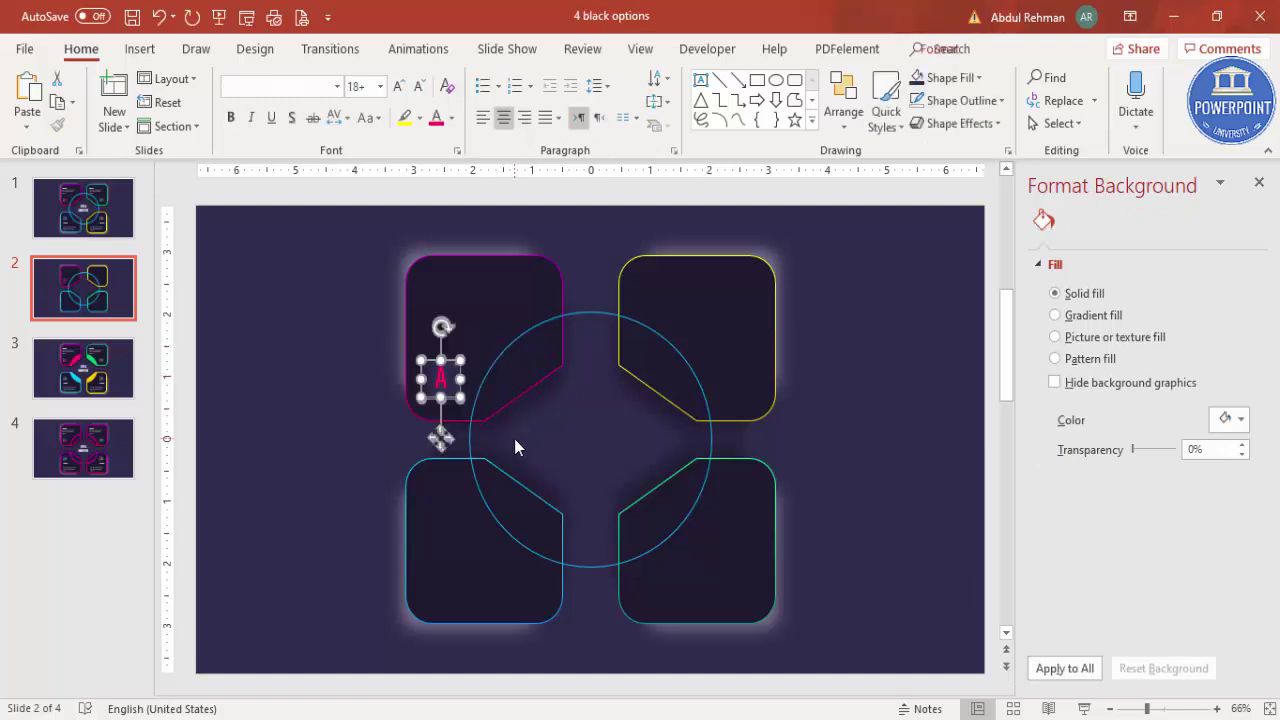
pyautogui.hotkey('ctrl', ']')
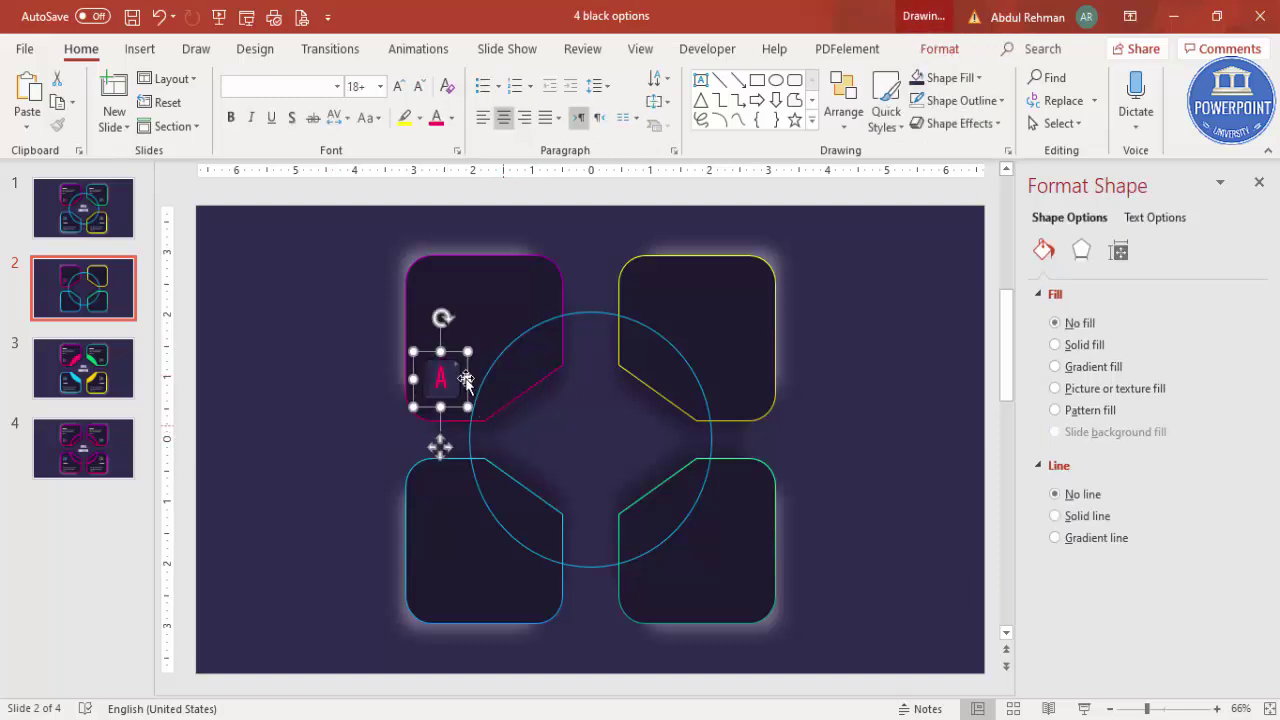
pyautogui.moveTo(440, 447); pyautogui.dragTo(450, 458)
# Copy the A badge into the other cards and retype their letters as B, C and D.
pyautogui.moveTo(471, 361); pyautogui.dragTo(450, 413)
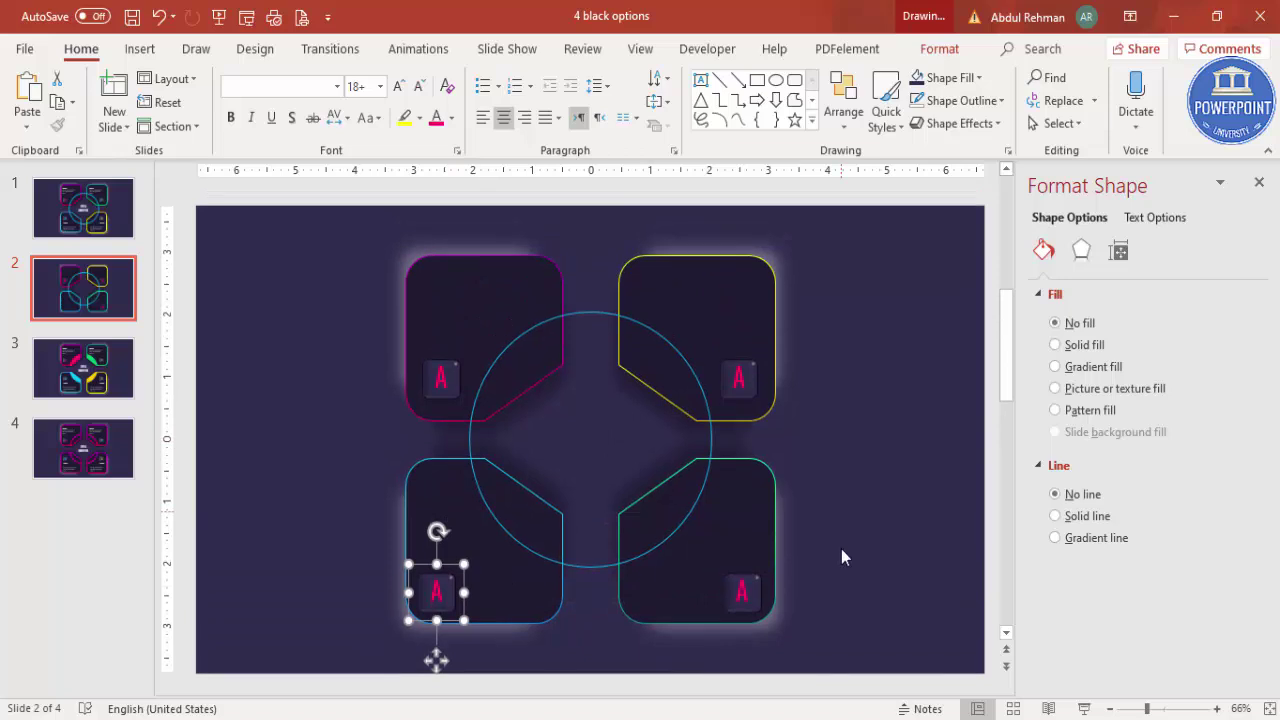
pyautogui.click(731, 392)
pyautogui.write('B')
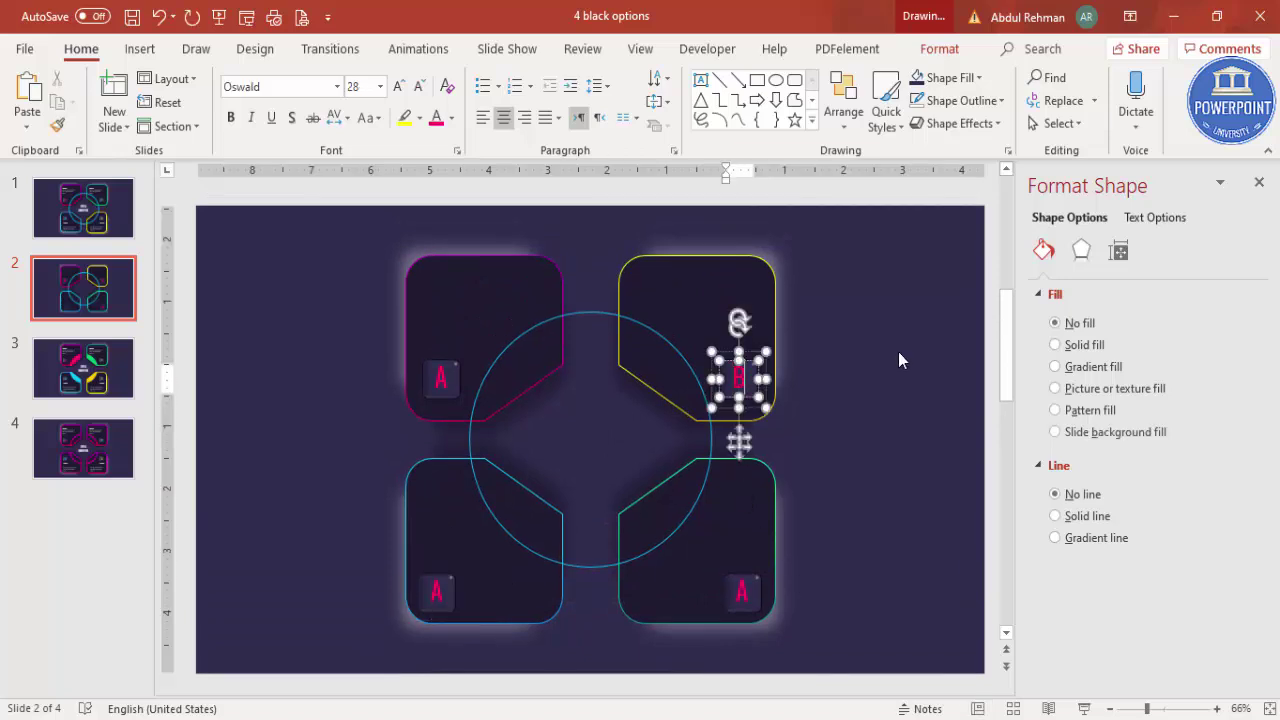
pyautogui.click(714, 582)
pyautogui.write('C')
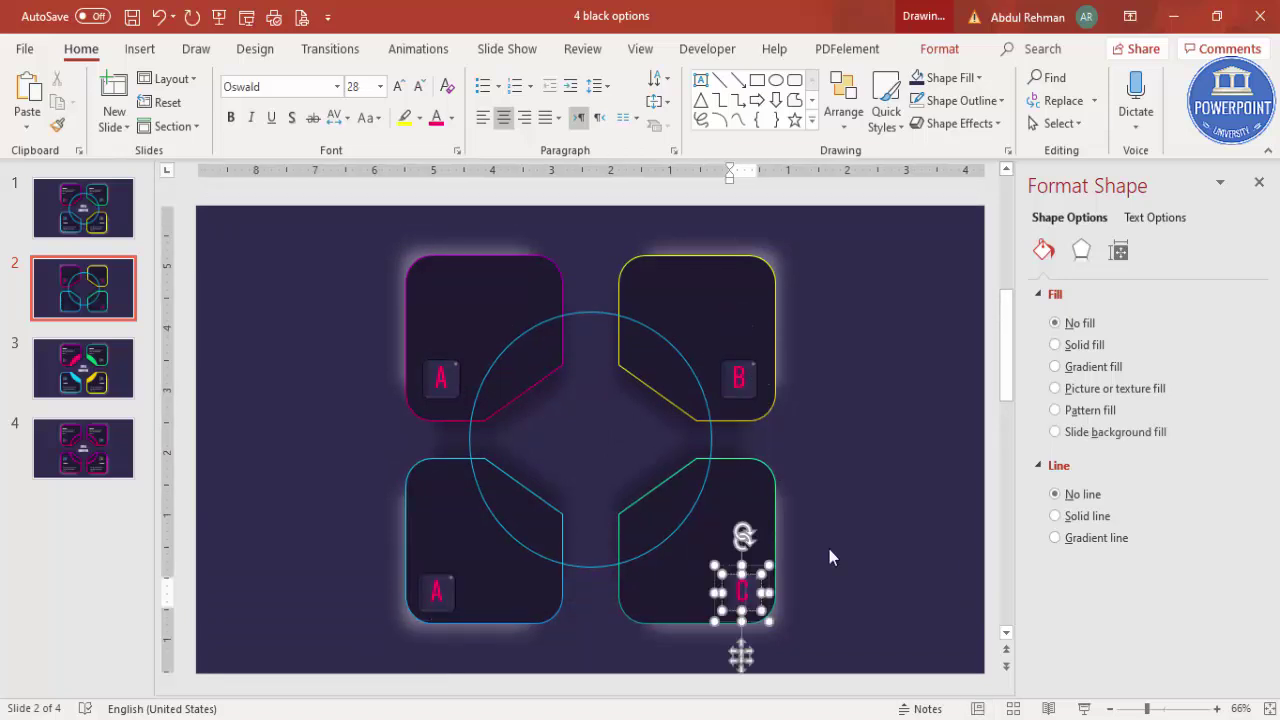
pyautogui.click(436, 592)
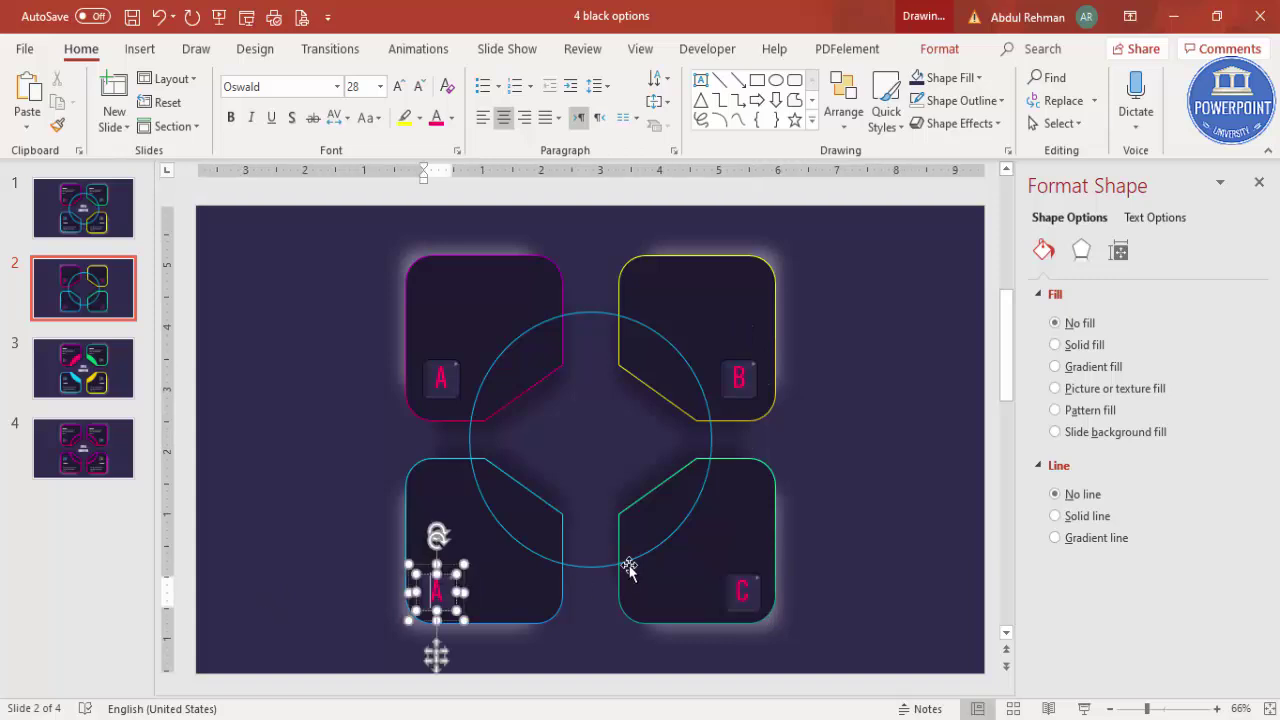
pyautogui.write('D')
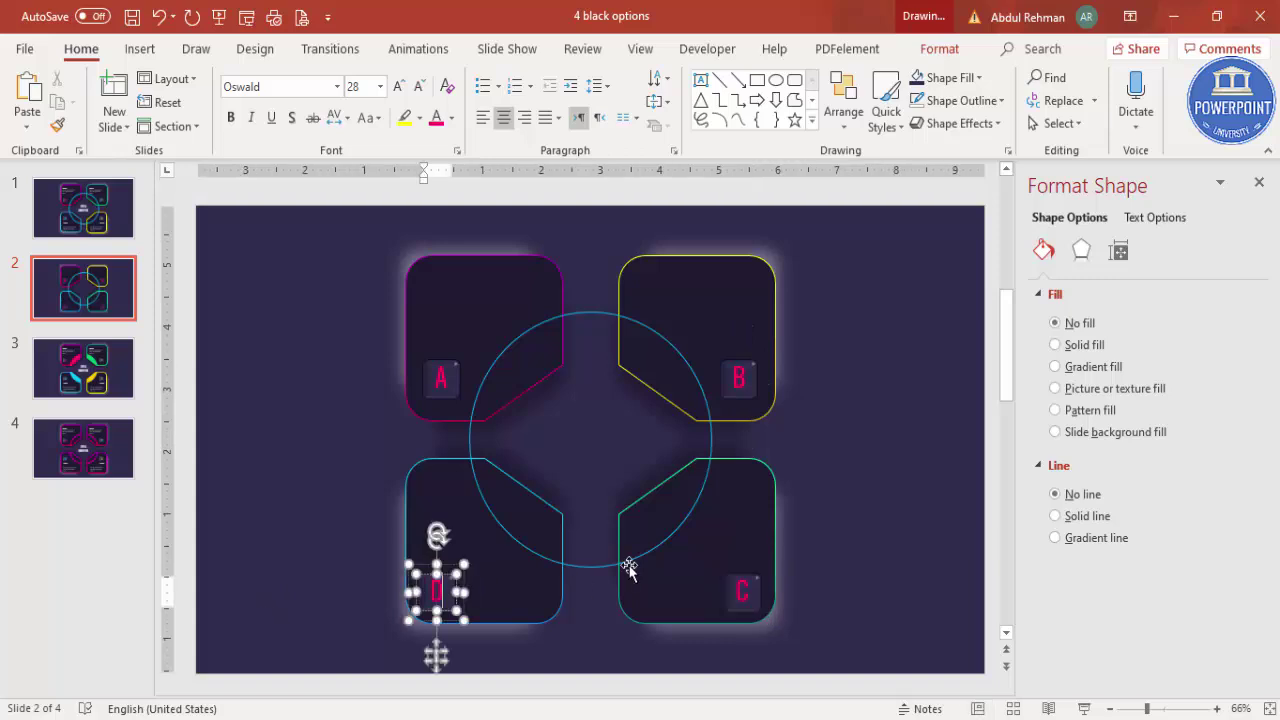
pyautogui.click(278, 381)
pyautogui.click(140, 48)
pyautogui.click(740, 110)
# Add an 'Add your detail text' box in card A, in a light 16 pt font.
pyautogui.moveTo(214, 370); pyautogui.dragTo(337, 409)
pyautogui.write('Add you')
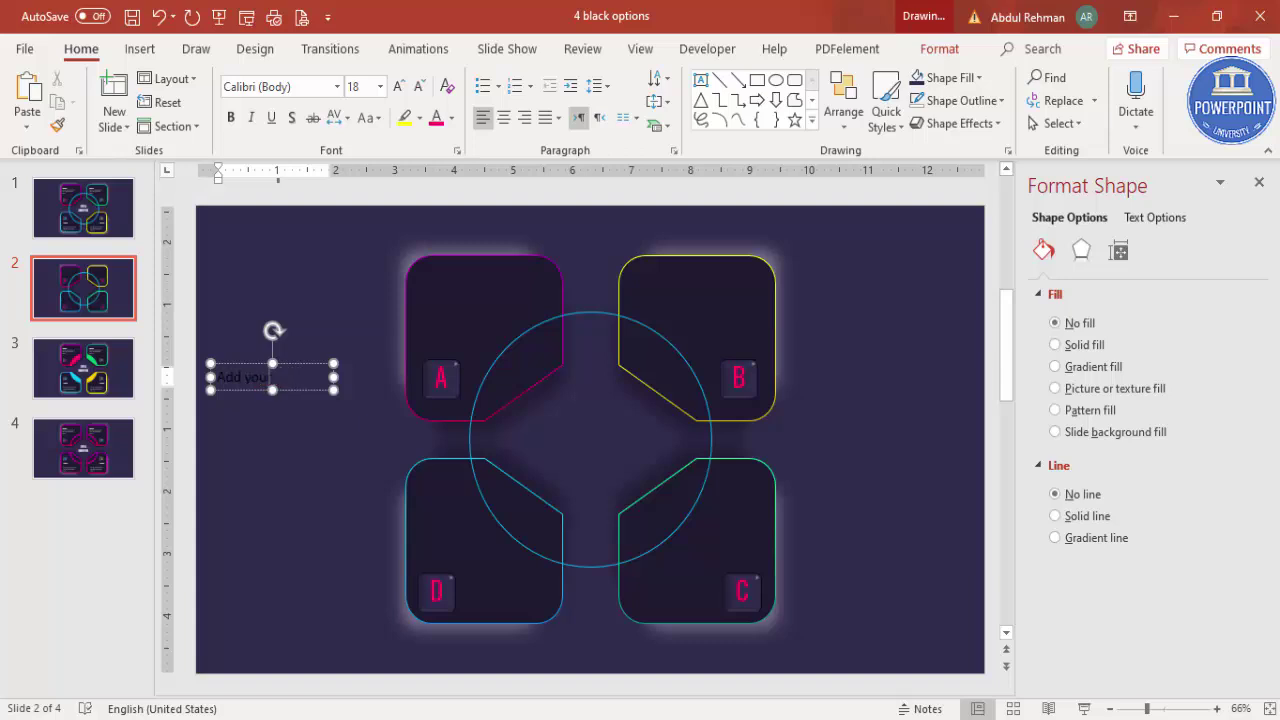
pyautogui.write('r detail text here')
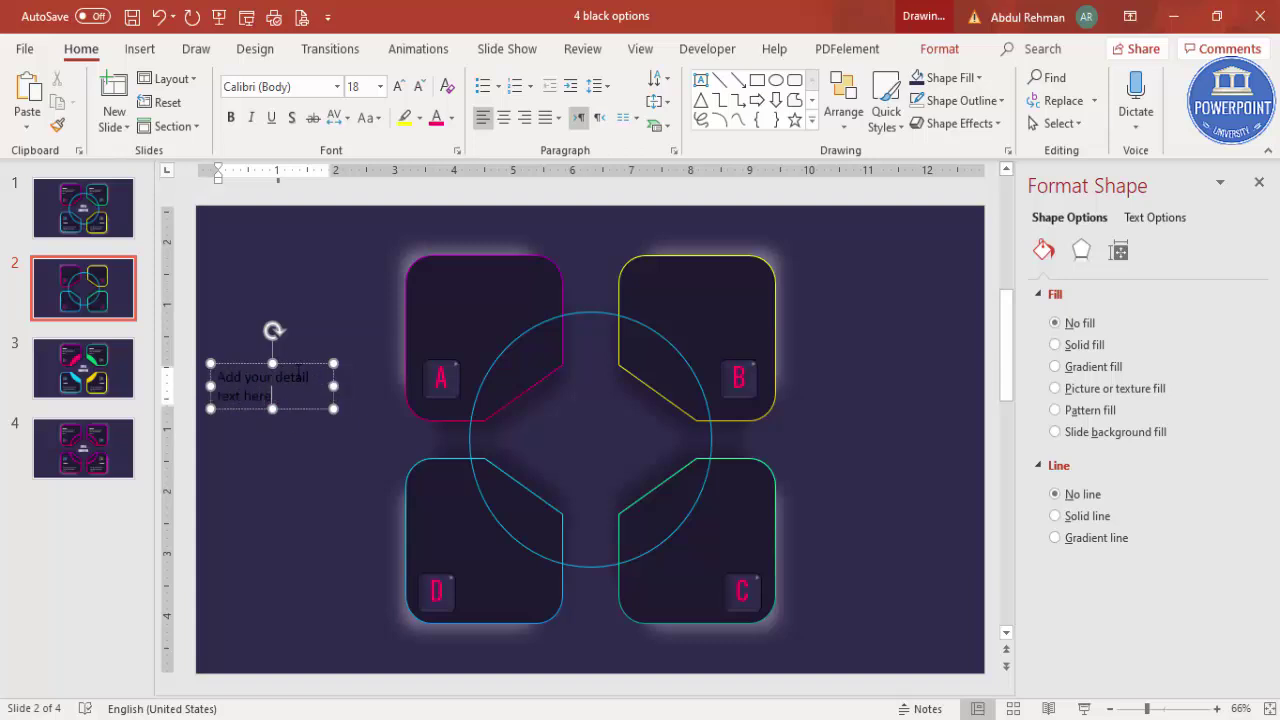
pyautogui.click(349, 351)
pyautogui.moveTo(304, 364); pyautogui.dragTo(514, 289)
pyautogui.click(451, 118)
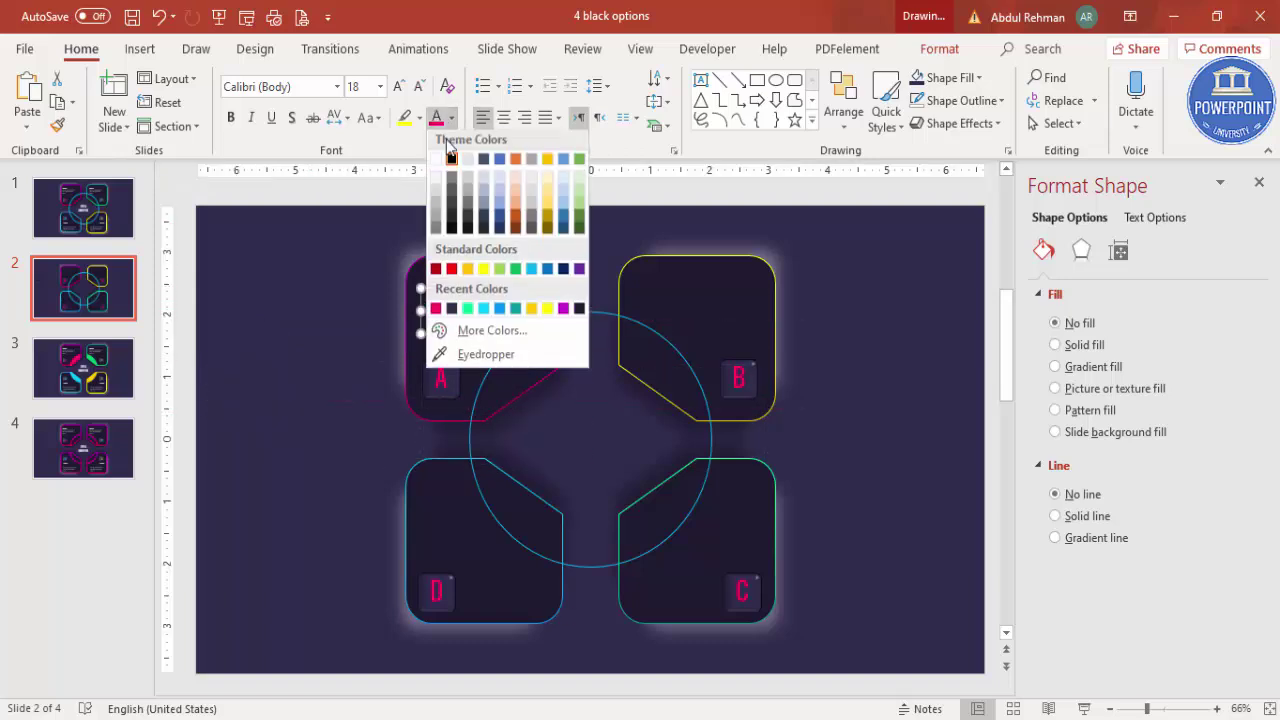
pyautogui.click(437, 197)
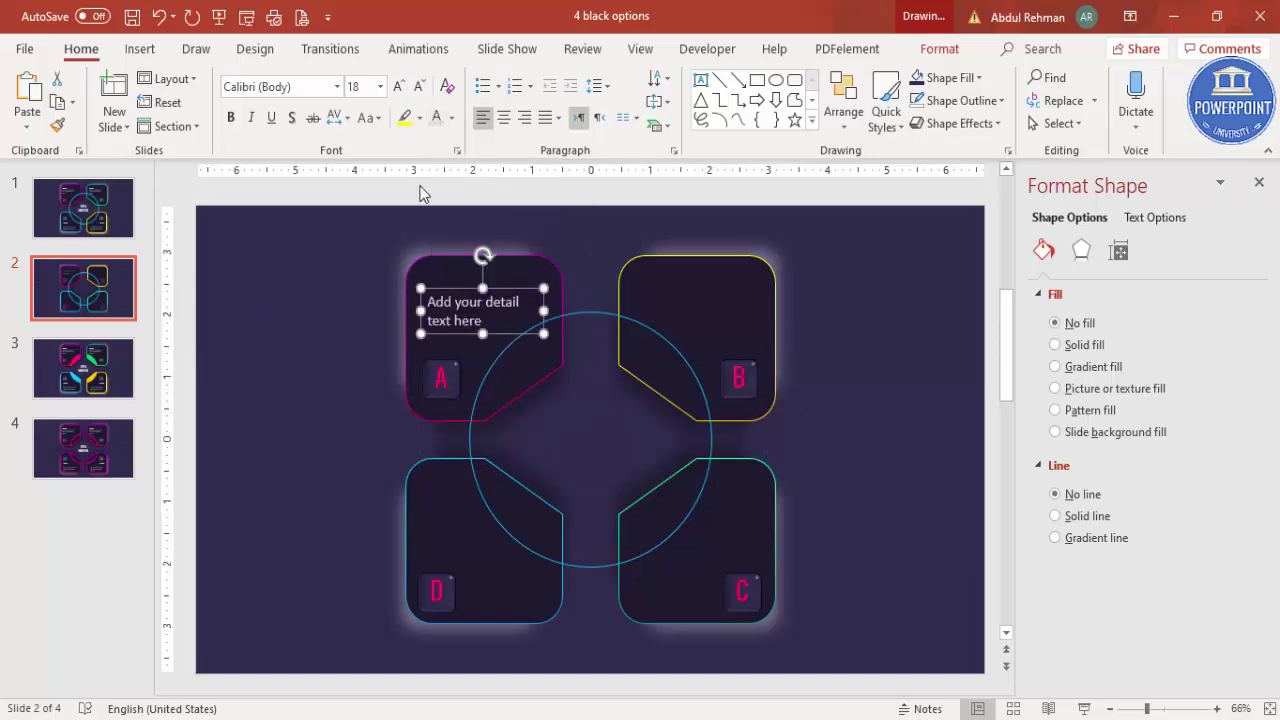
pyautogui.click(418, 86)
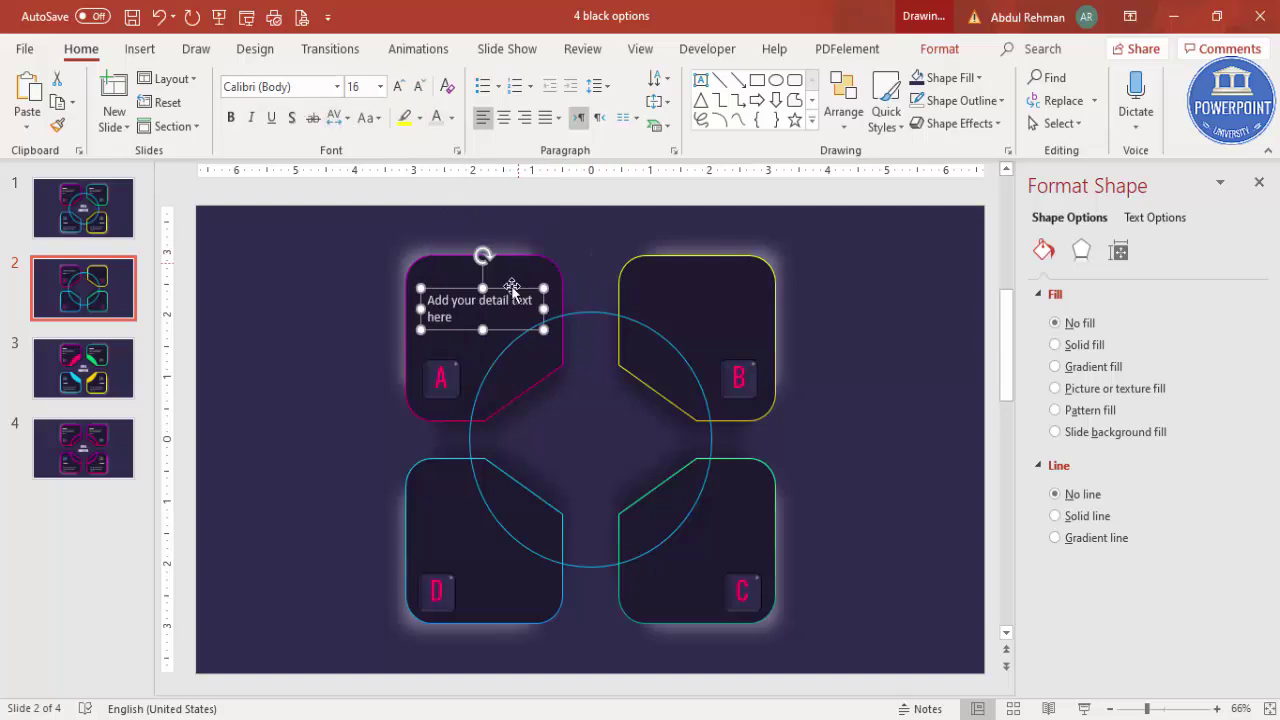
pyautogui.moveTo(511, 285); pyautogui.dragTo(746, 275)
# Duplicate the detail text into cards B and D, placing another copy beside card C.
pyautogui.hotkey('ctrl', 'd')
pyautogui.hotkey('ctrl', 'd')
pyautogui.moveTo(966, 272); pyautogui.dragTo(537, 525)
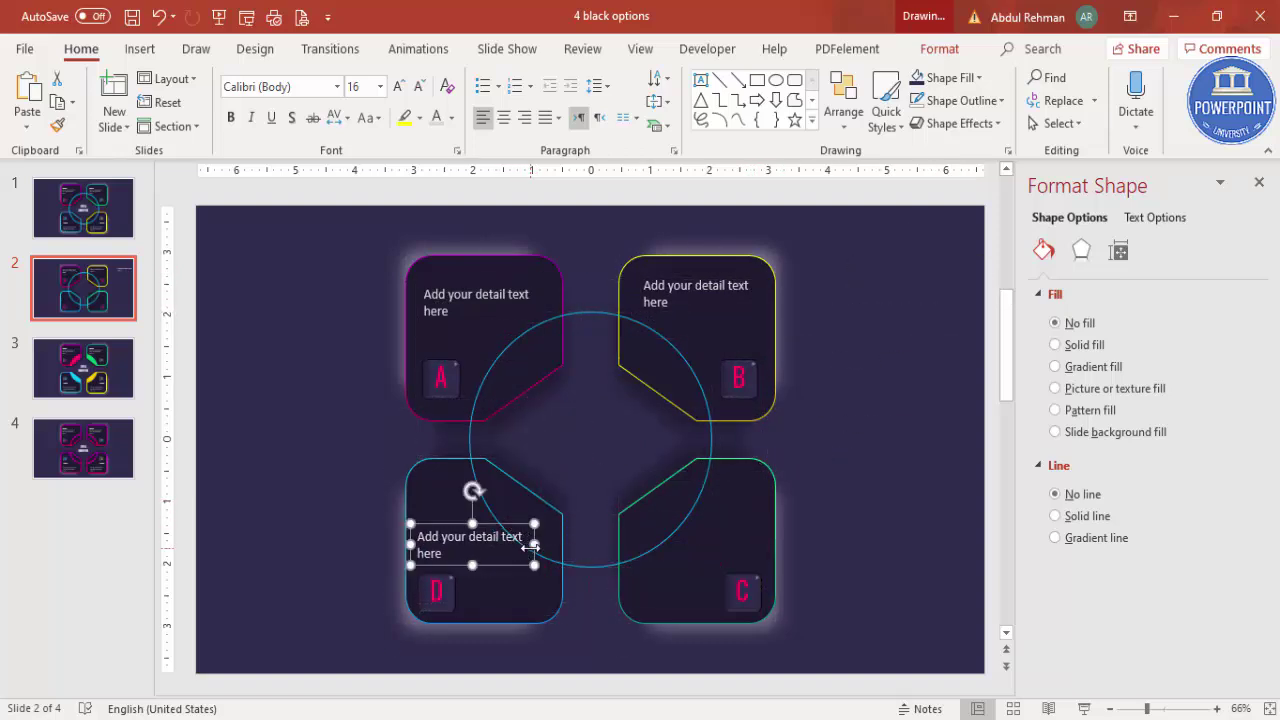
pyautogui.tripleClick(513, 543)
pyautogui.press('Escape')
pyautogui.hotkey('ctrl', 'v')
pyautogui.moveTo(272, 645); pyautogui.dragTo(757, 393)
pyautogui.scroll(3, 757, 430)
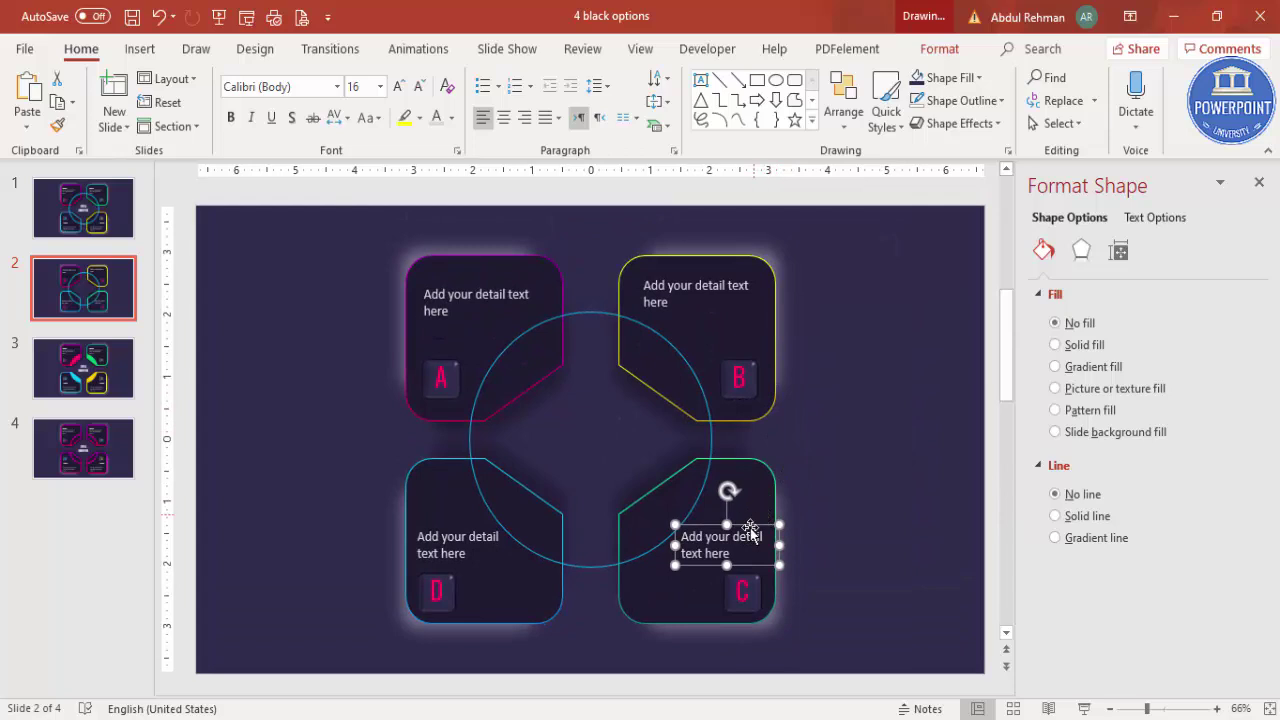
pyautogui.moveTo(758, 530); pyautogui.dragTo(898, 579)
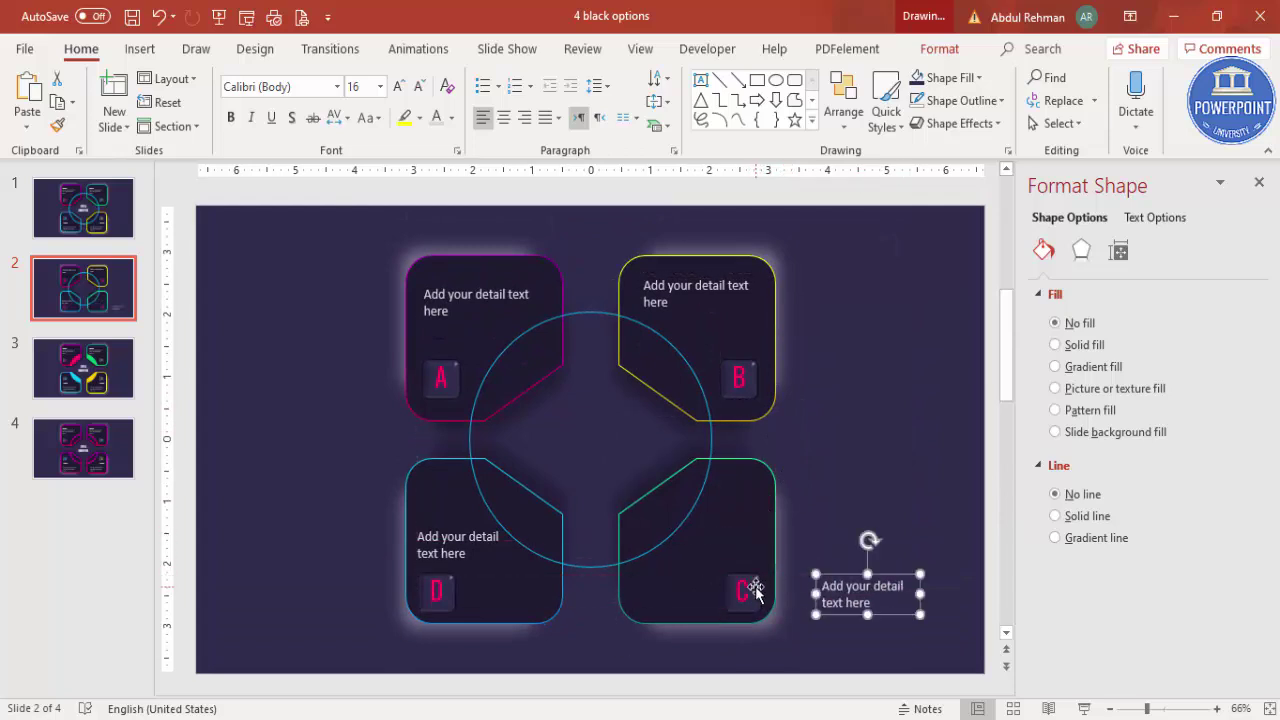
# Move card D's detail text aside and nudge the D and C badges up three steps.
pyautogui.click(760, 591)
pyautogui.click(461, 553)
pyautogui.moveTo(474, 527); pyautogui.dragTo(336, 554)
pyautogui.click(437, 591)
pyautogui.keyDown('shift'); pyautogui.click(741, 591); pyautogui.keyUp('shift')
pyautogui.press('Up')
pyautogui.press('Up')
pyautogui.press('Up')
pyautogui.press('Up')
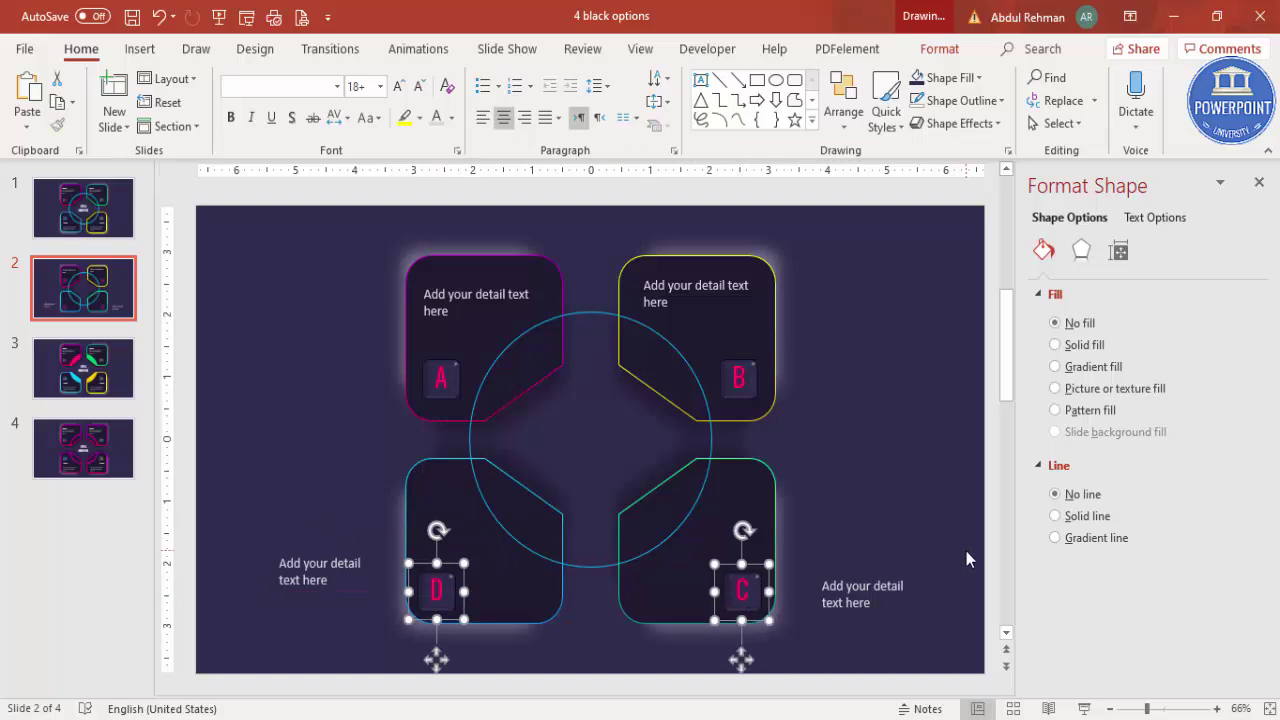
pyautogui.press('Up')
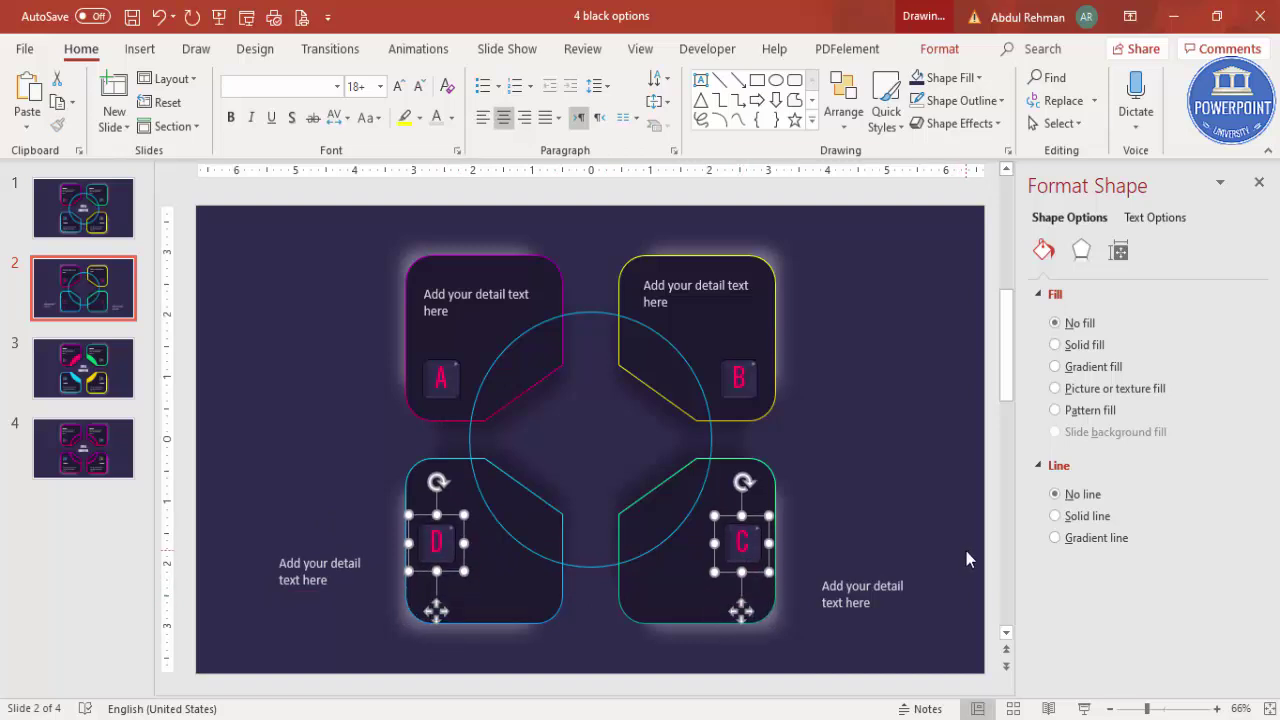
pyautogui.press('Up')
pyautogui.press('Up')
pyautogui.press('Up')
pyautogui.press('Up')
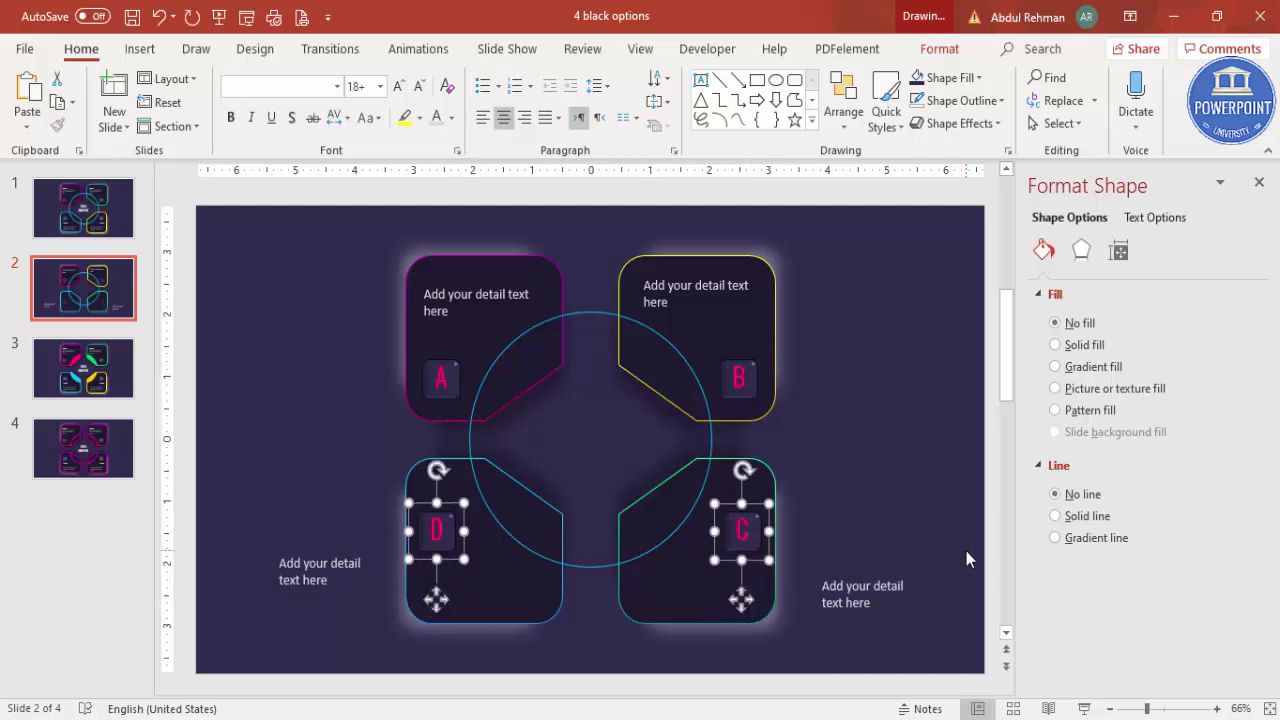
# Move the detail text into the bottom of card C and widen card D's text box.
pyautogui.click(838, 600)
pyautogui.moveTo(909, 604); pyautogui.dragTo(731, 574)
pyautogui.press('Escape')
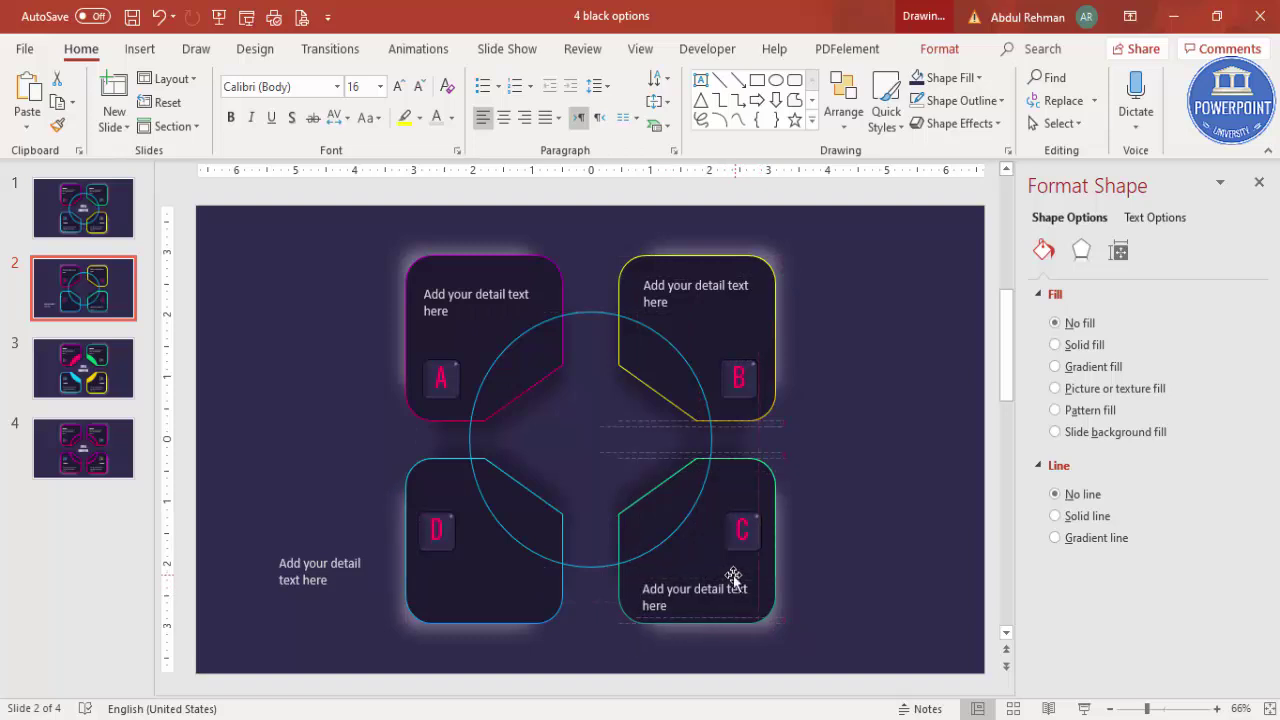
pyautogui.click(370, 572)
pyautogui.moveTo(378, 571); pyautogui.dragTo(510, 571)
pyautogui.click(838, 475)
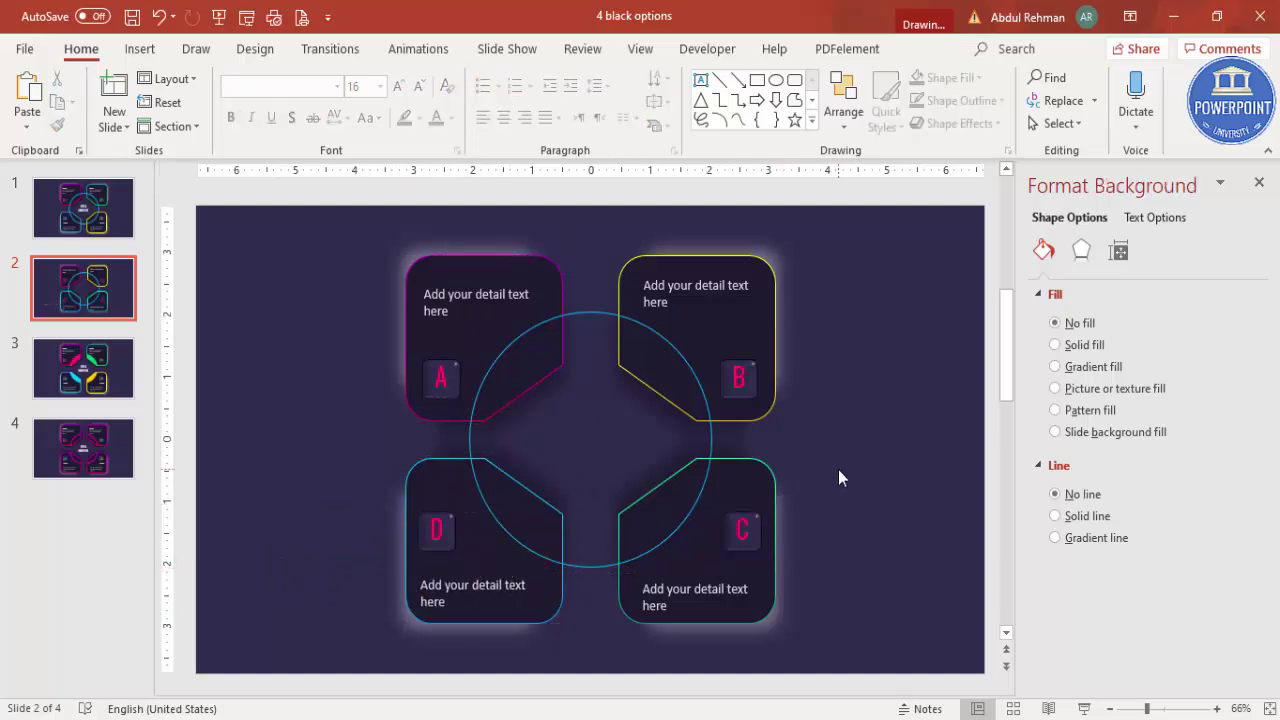